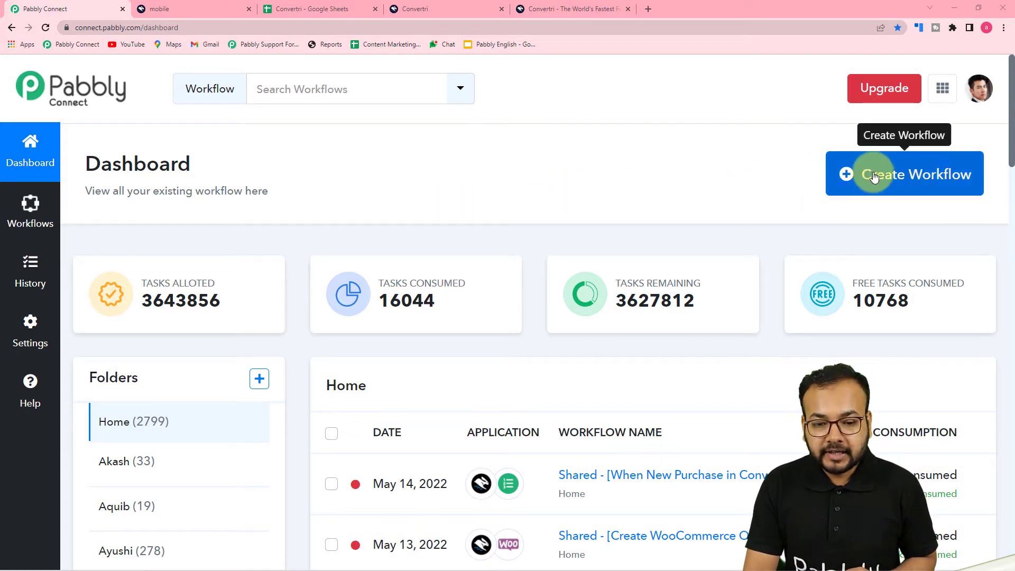
# Step: Create a new workflow named 'Convertri to Google Sheets'
pyautogui.click(917, 174)
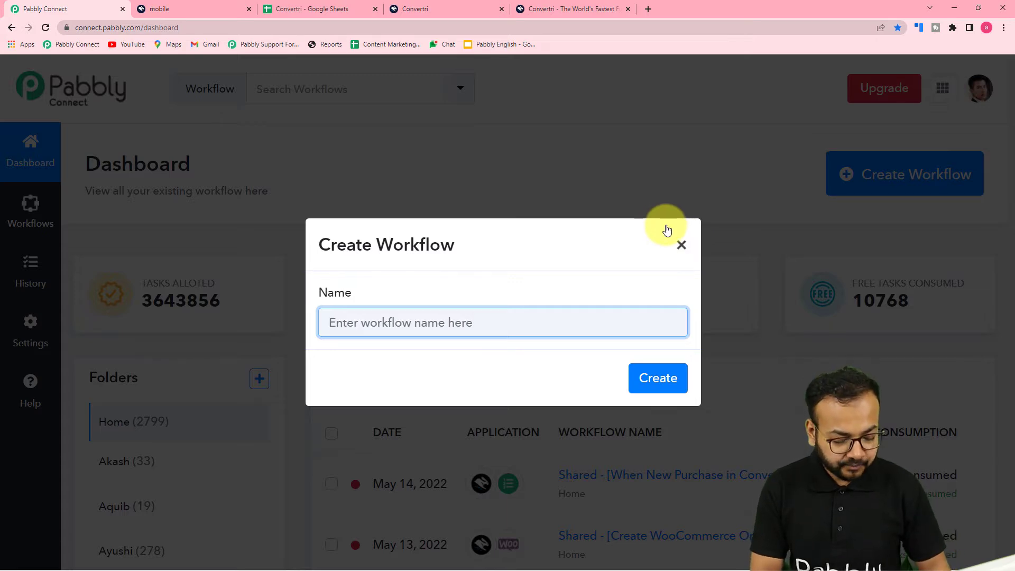
pyautogui.write('Convertri to Google Sheets')
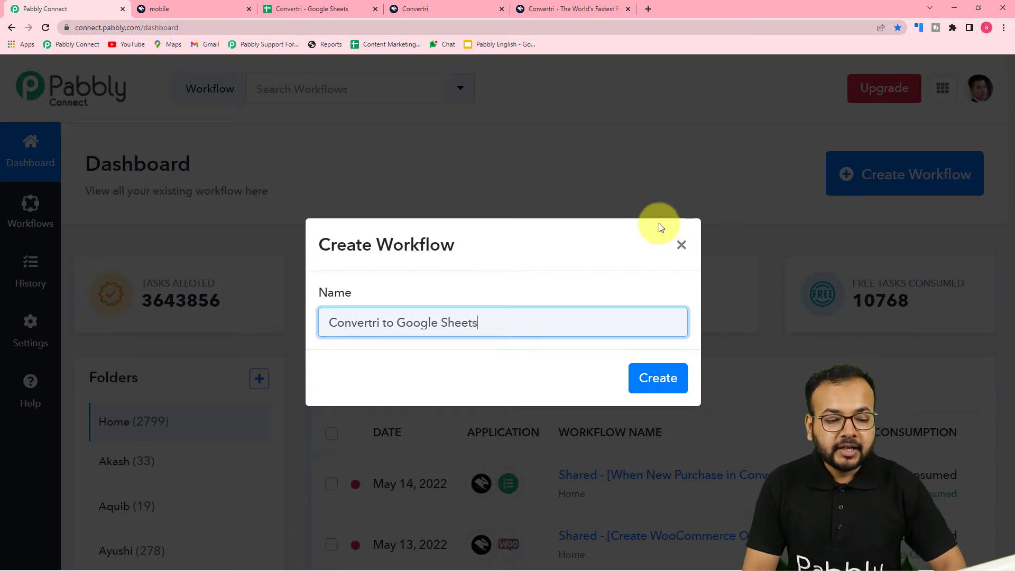
pyautogui.click(669, 385)
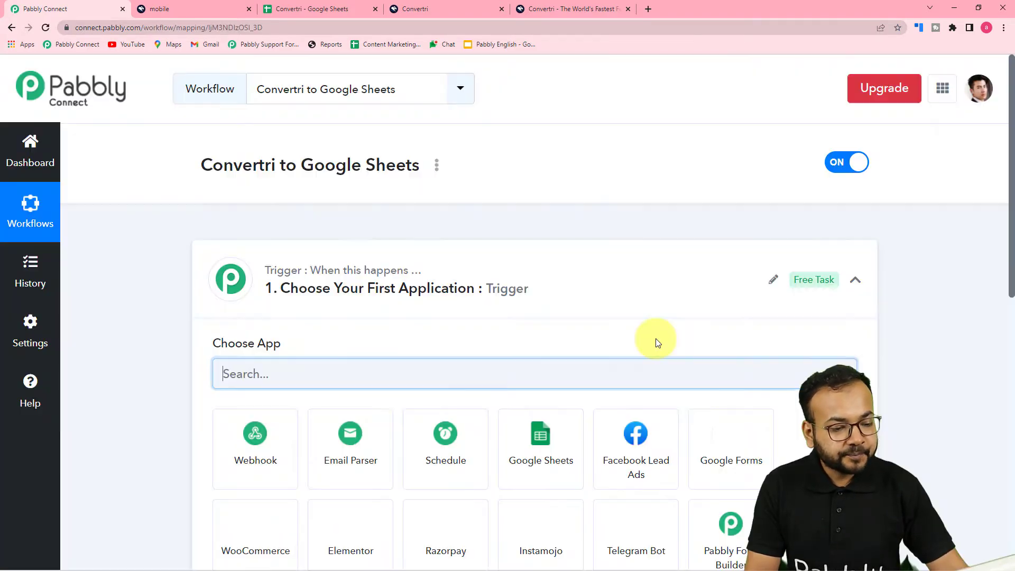
# Step: Set the trigger to Convertri's New Purchase event, finding the app by searching 'conv'
pyautogui.click(856, 283)
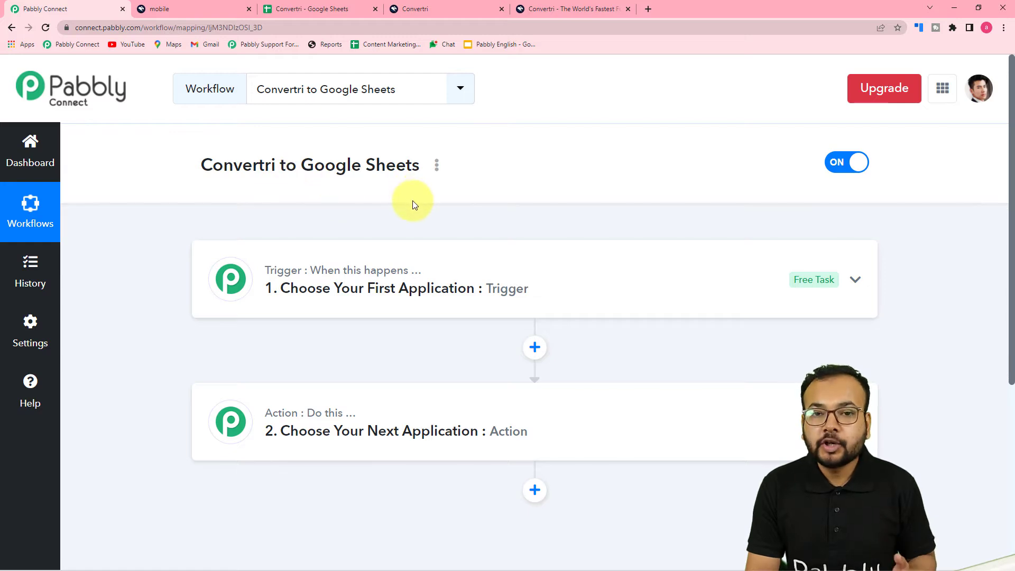
pyautogui.click(369, 302)
pyautogui.scroll(-3, 317, 280)
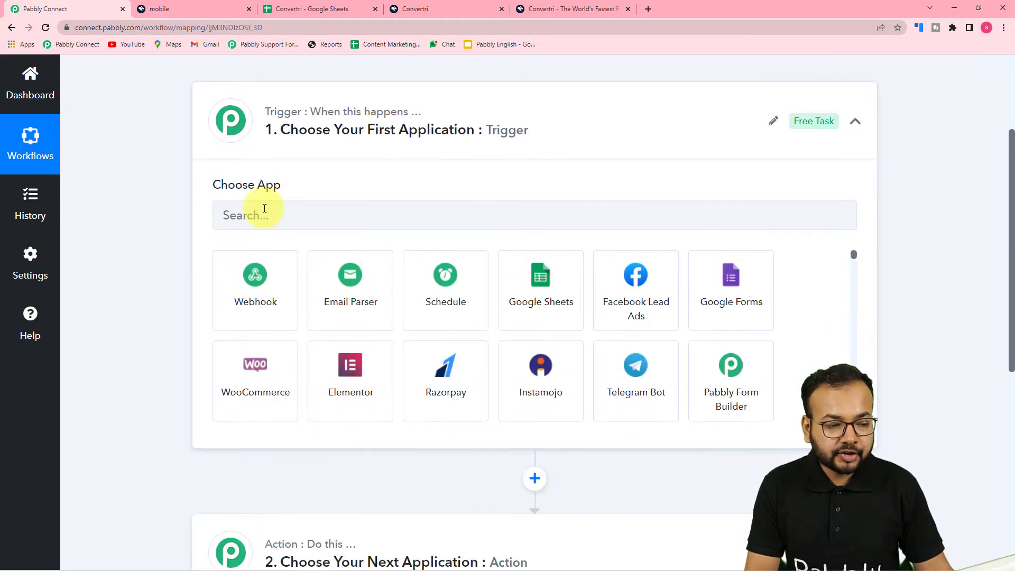
pyautogui.click(301, 220)
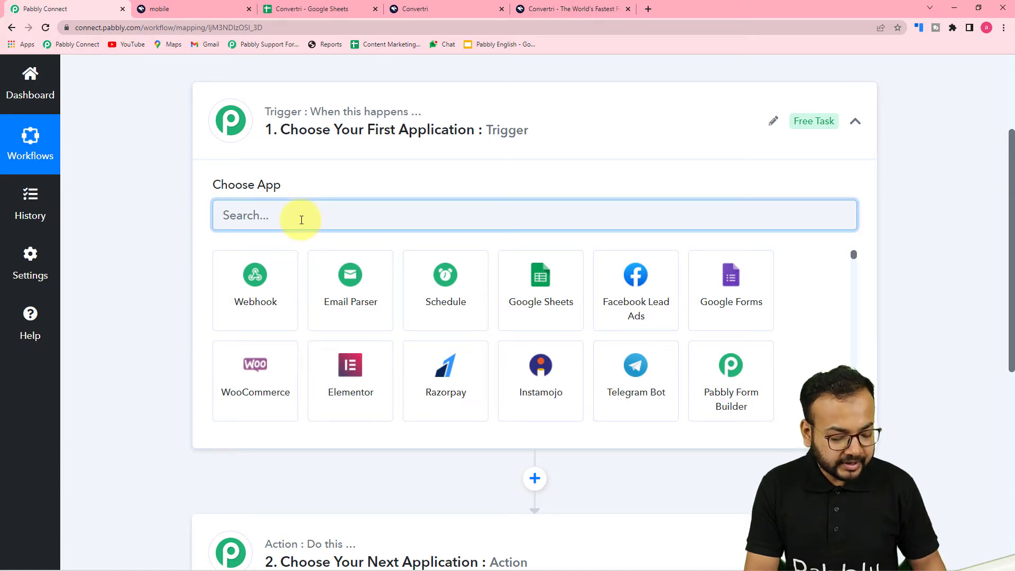
pyautogui.write('conve')
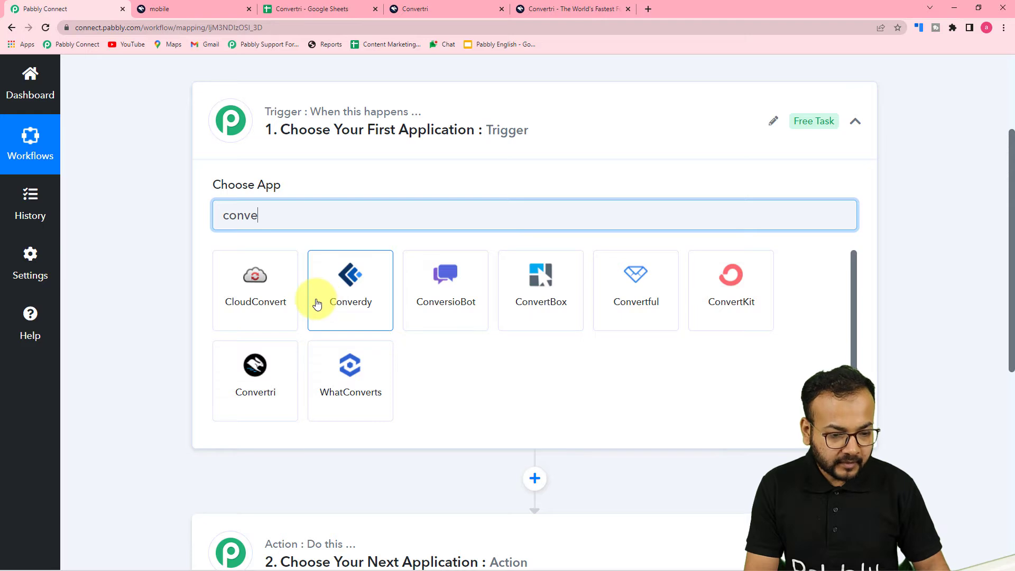
pyautogui.click(263, 385)
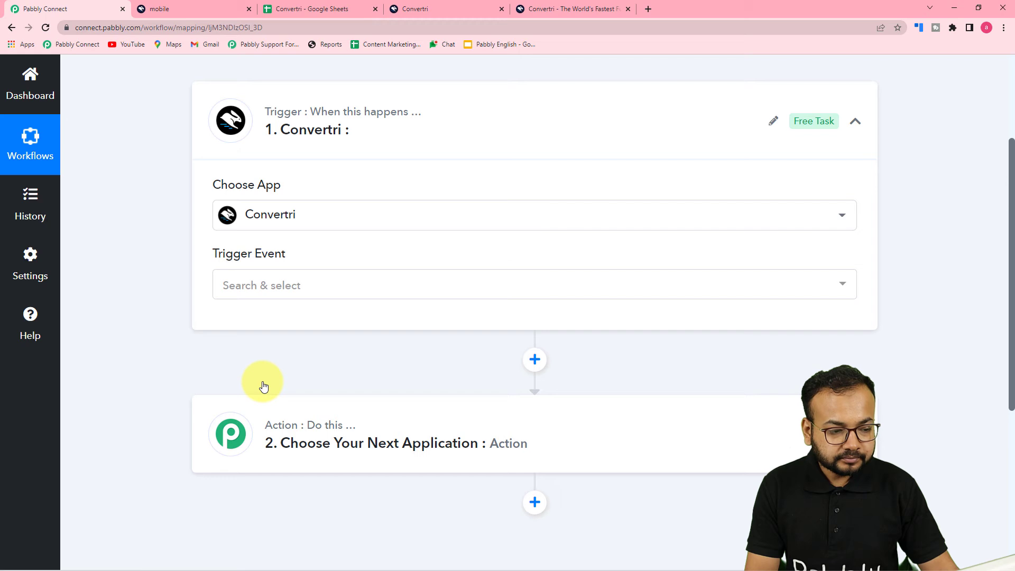
pyautogui.click(242, 286)
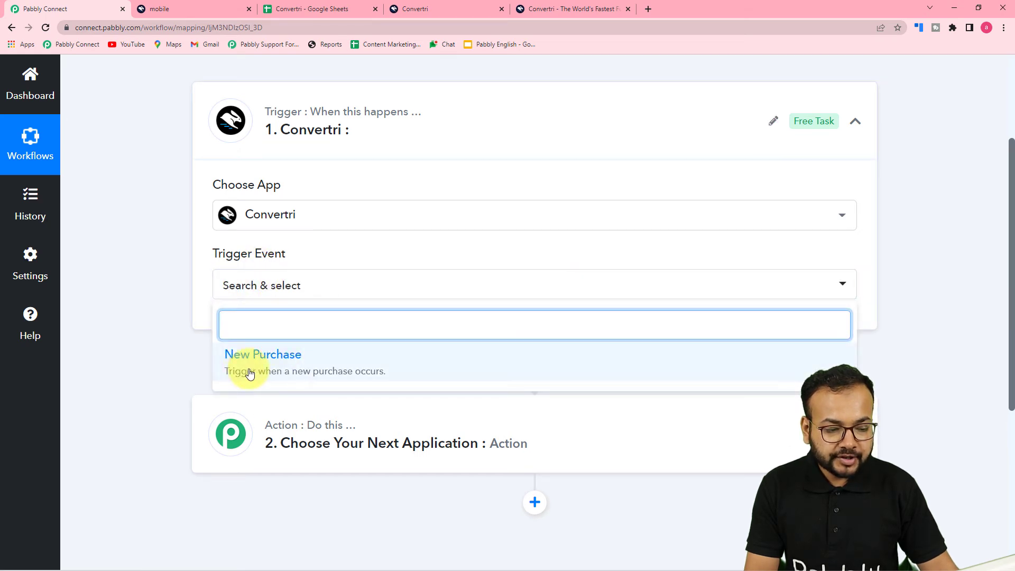
pyautogui.click(250, 373)
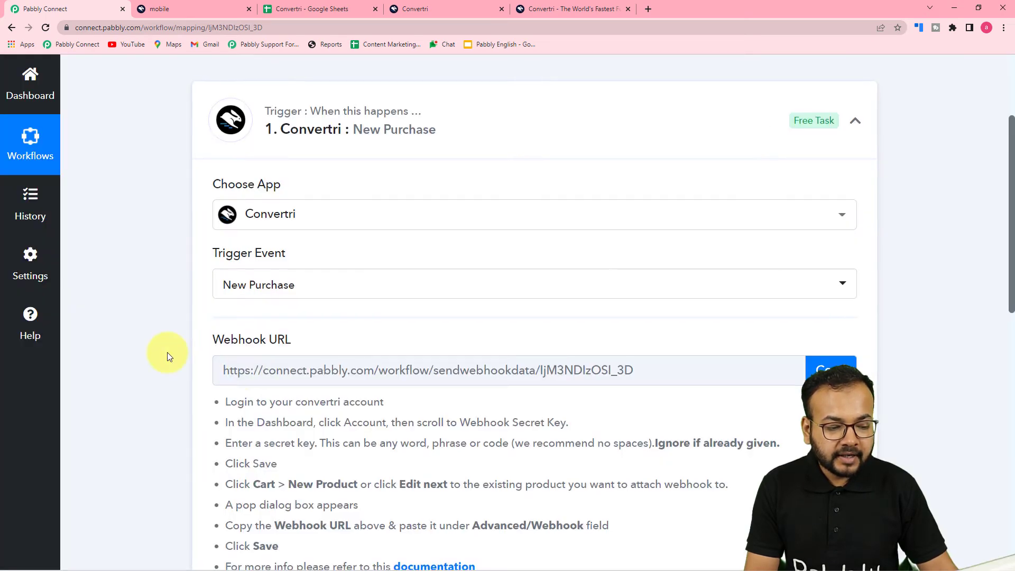
# Step: Copy the trigger's webhook URL, start capturing the webhook response, and switch to Convertri
pyautogui.scroll(-5, 167, 352)
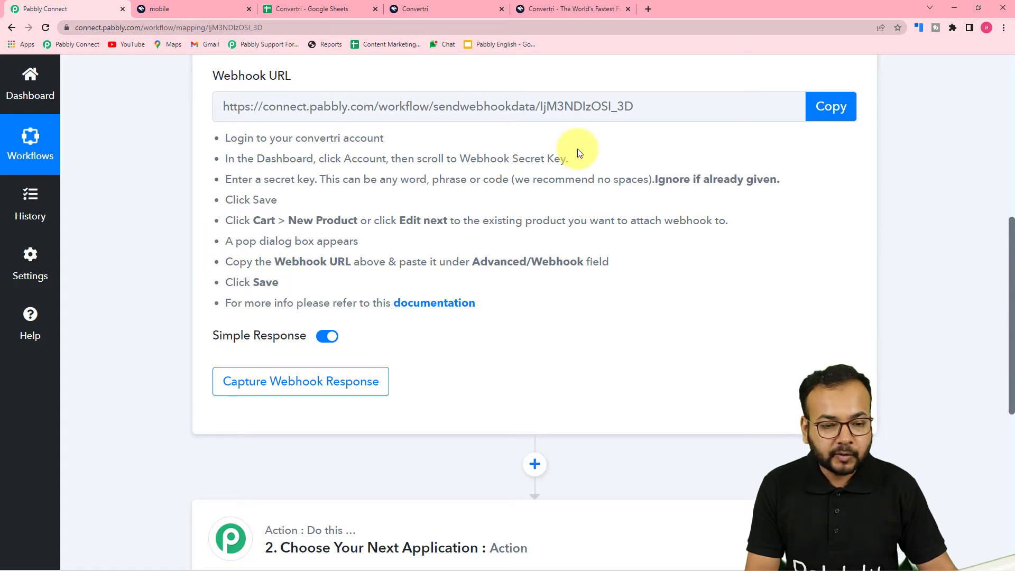
pyautogui.click(832, 108)
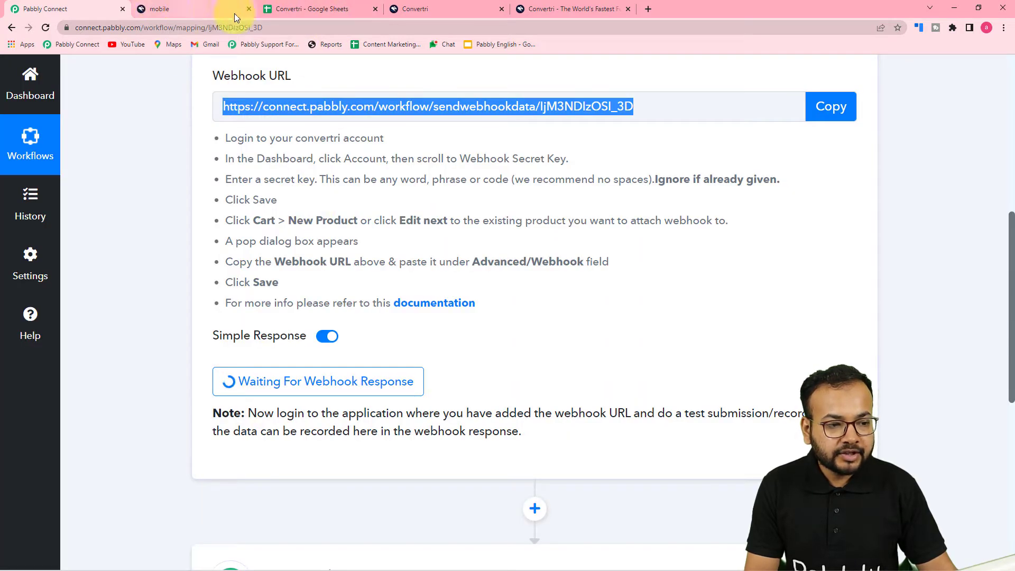
pyautogui.click(434, 12)
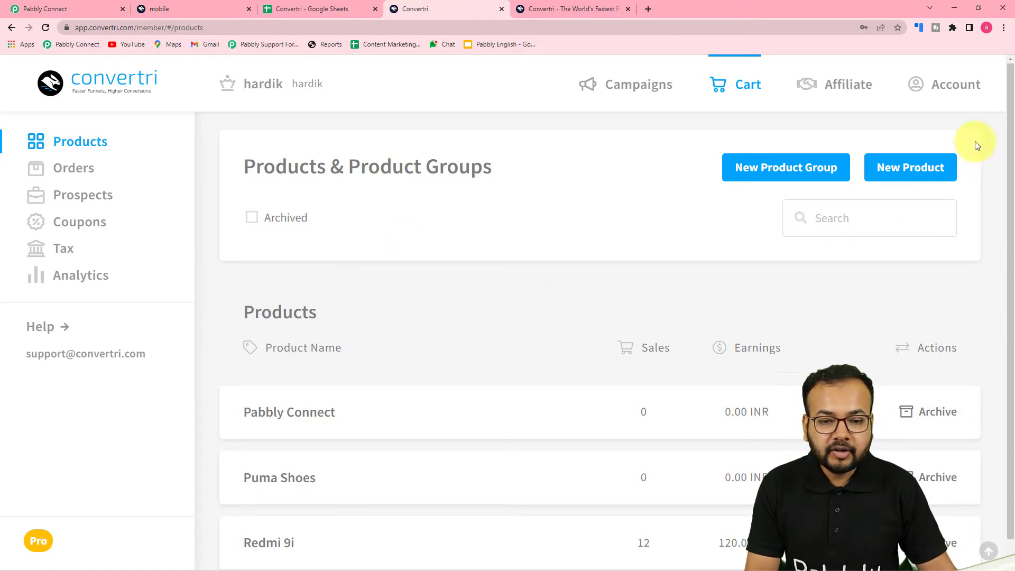
pyautogui.click(943, 92)
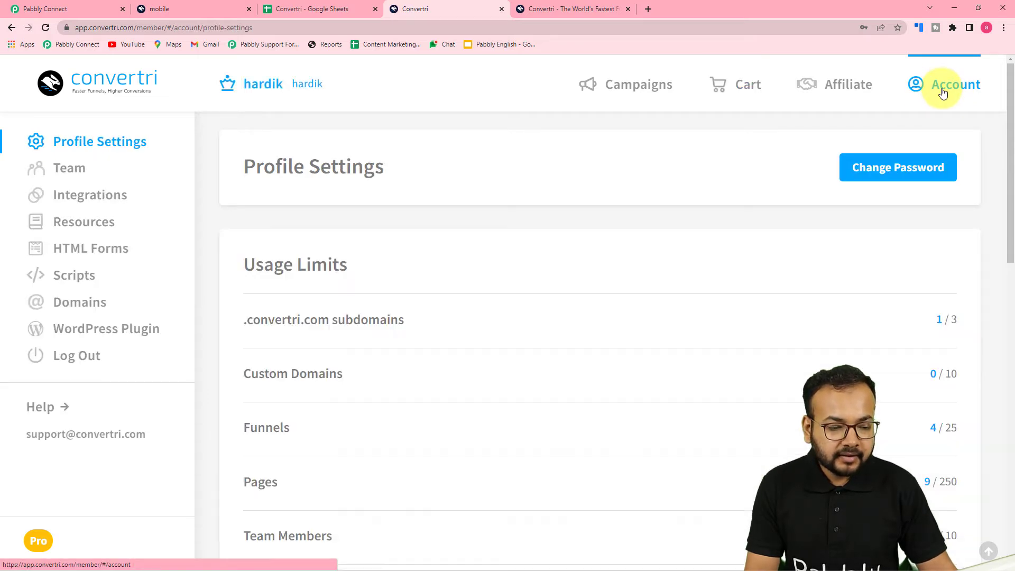
pyautogui.scroll(-8, 652, 215)
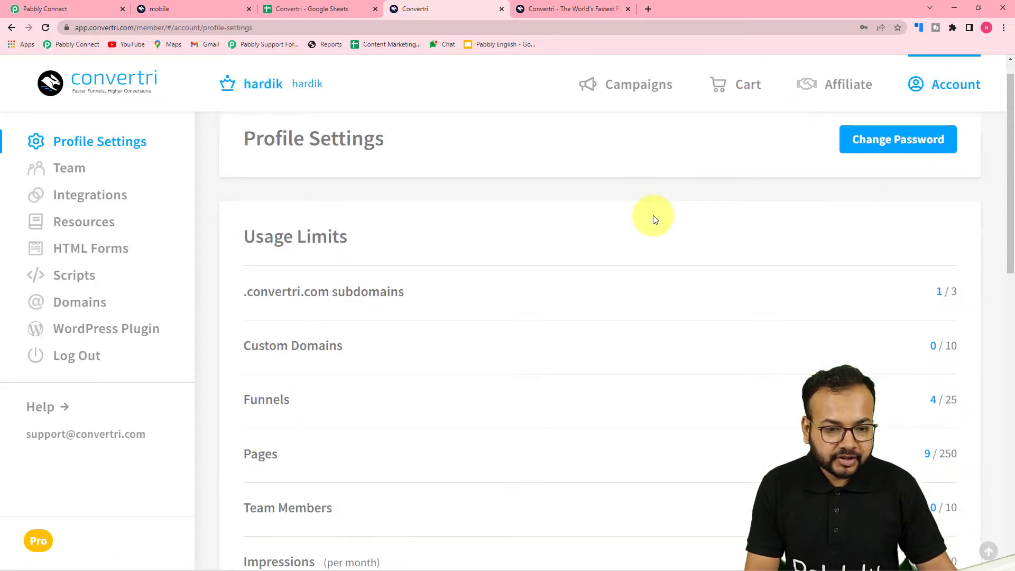
pyautogui.scroll(-5, 585, 253)
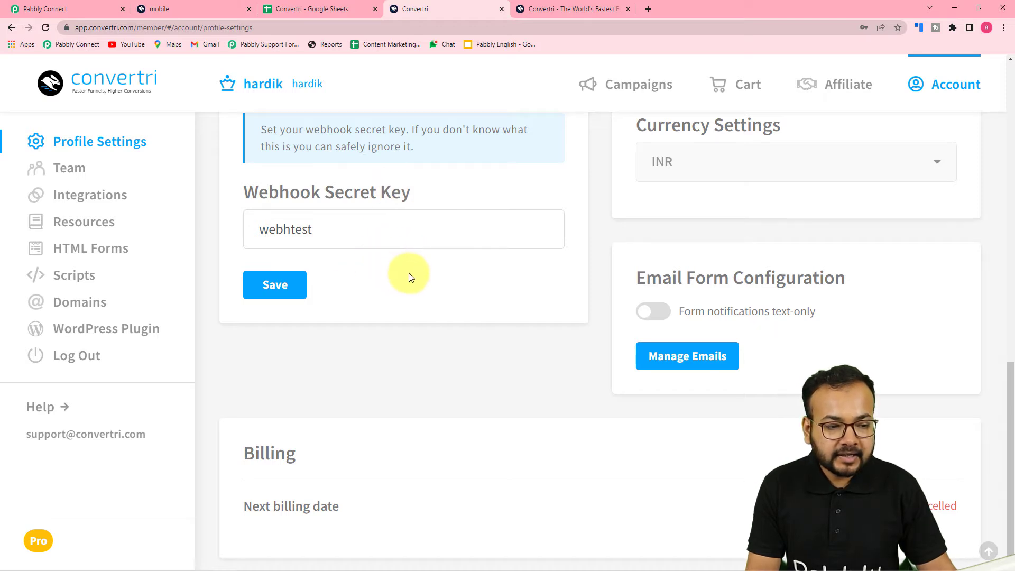
pyautogui.scroll(2, 366, 261)
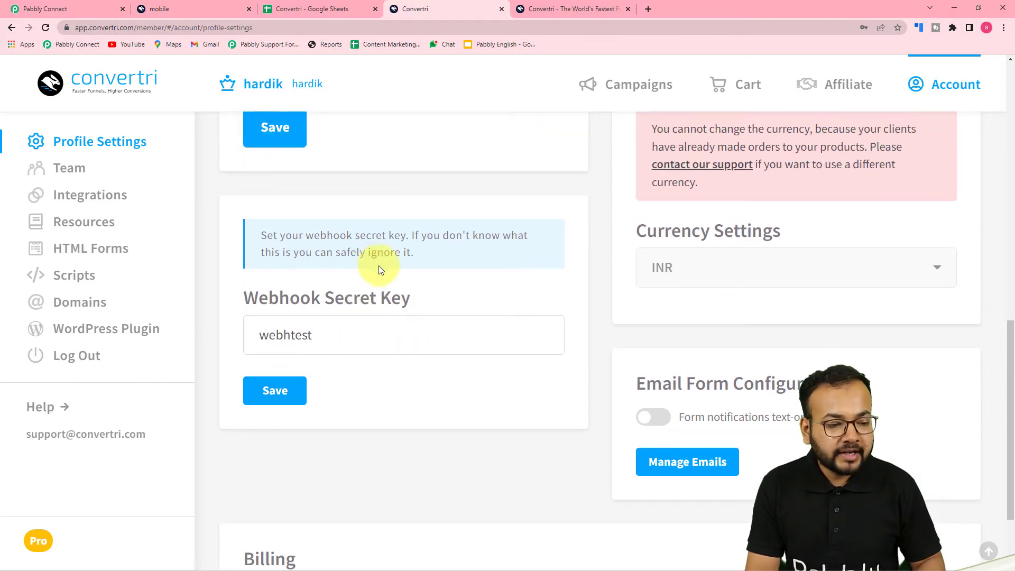
pyautogui.scroll(-2, 379, 281)
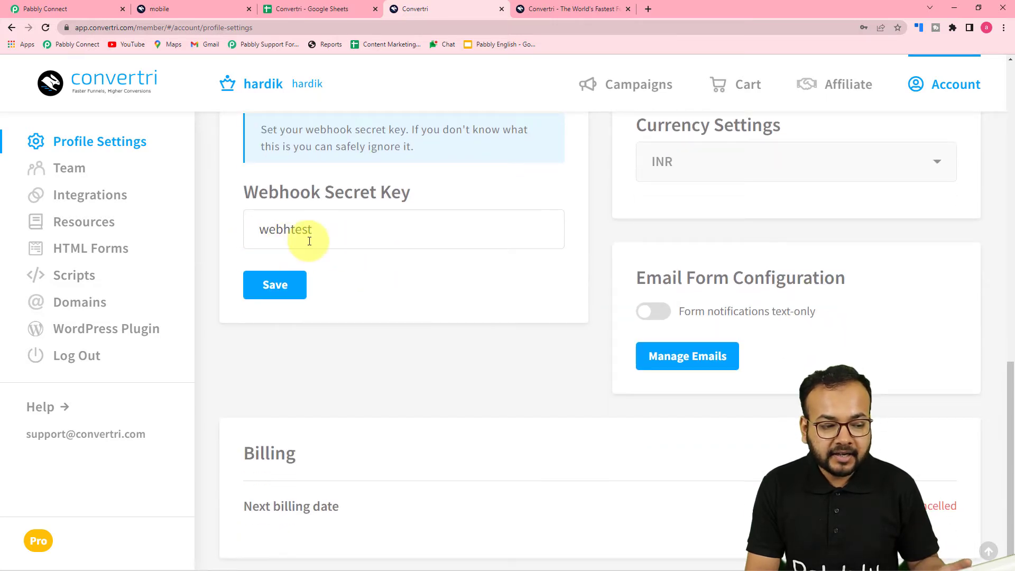
pyautogui.click(289, 296)
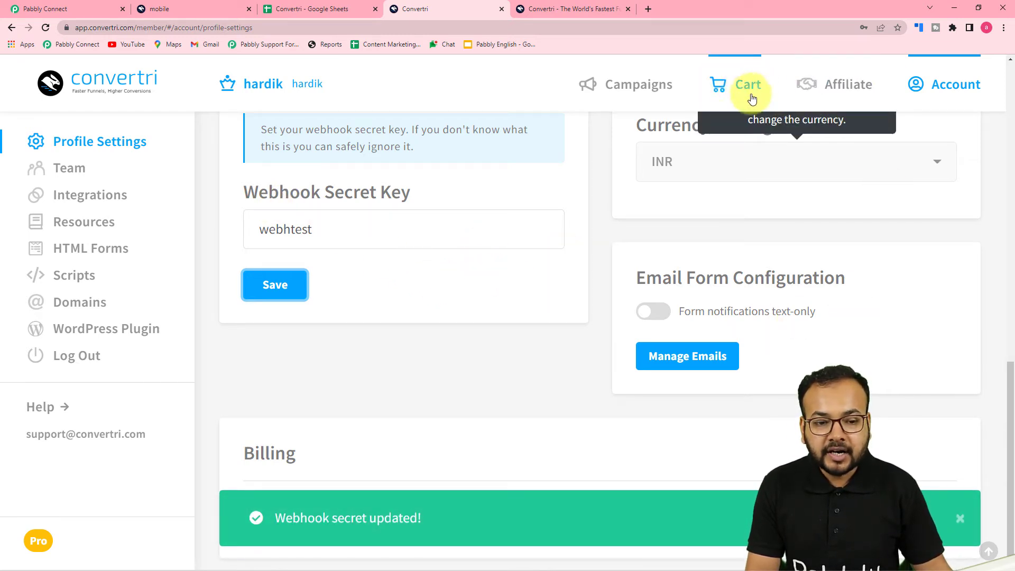
pyautogui.click(734, 89)
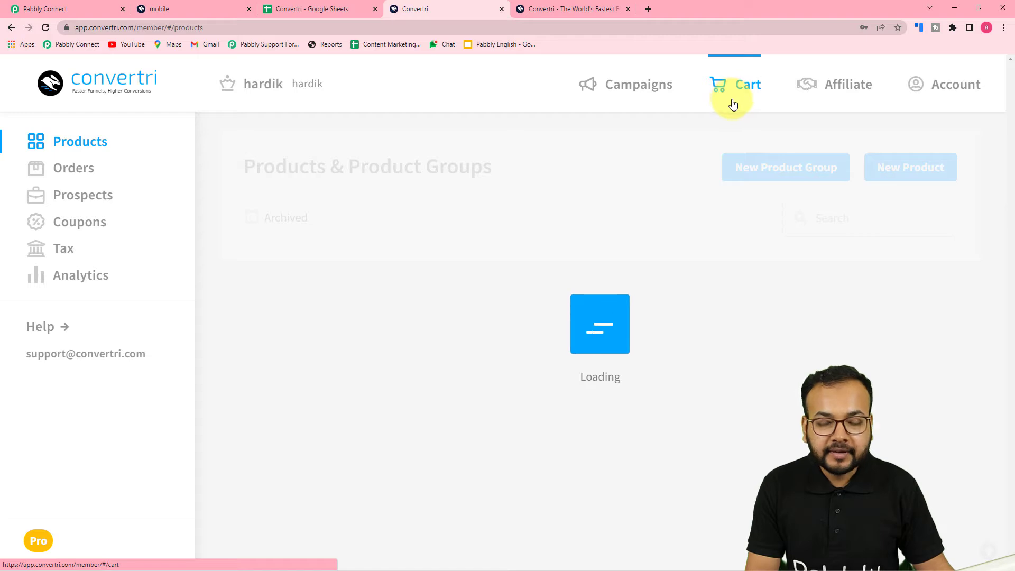
# Step: Open the Redmi 9i product's webhook settings and clear the old Webhook URL 1
pyautogui.scroll(-1, 605, 201)
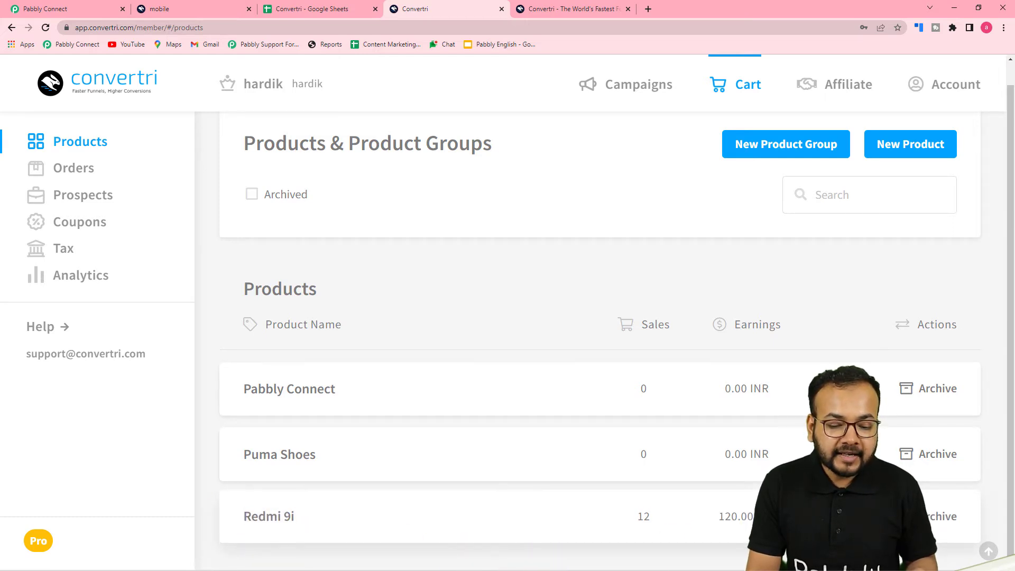
pyautogui.click(782, 518)
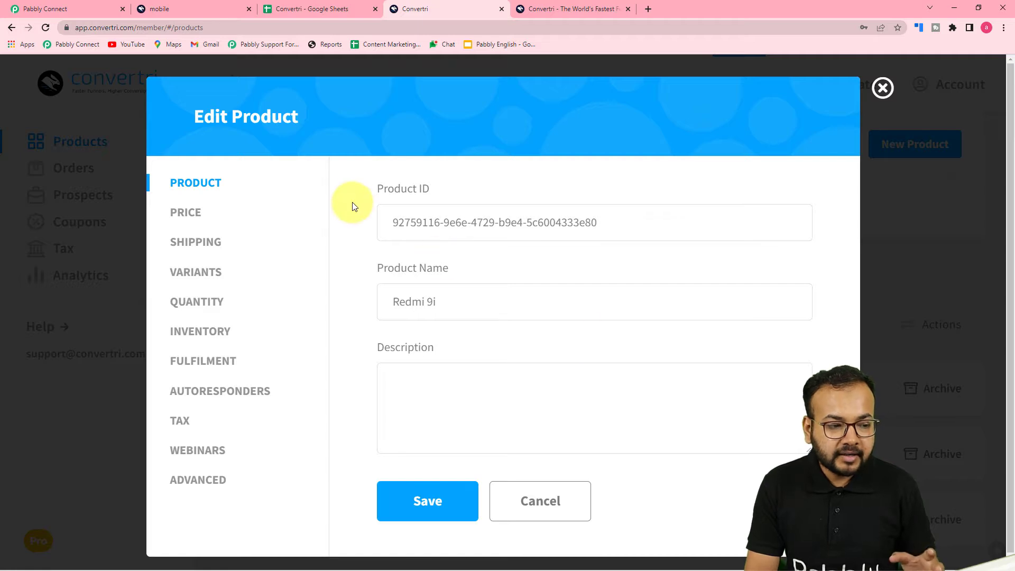
pyautogui.click(185, 487)
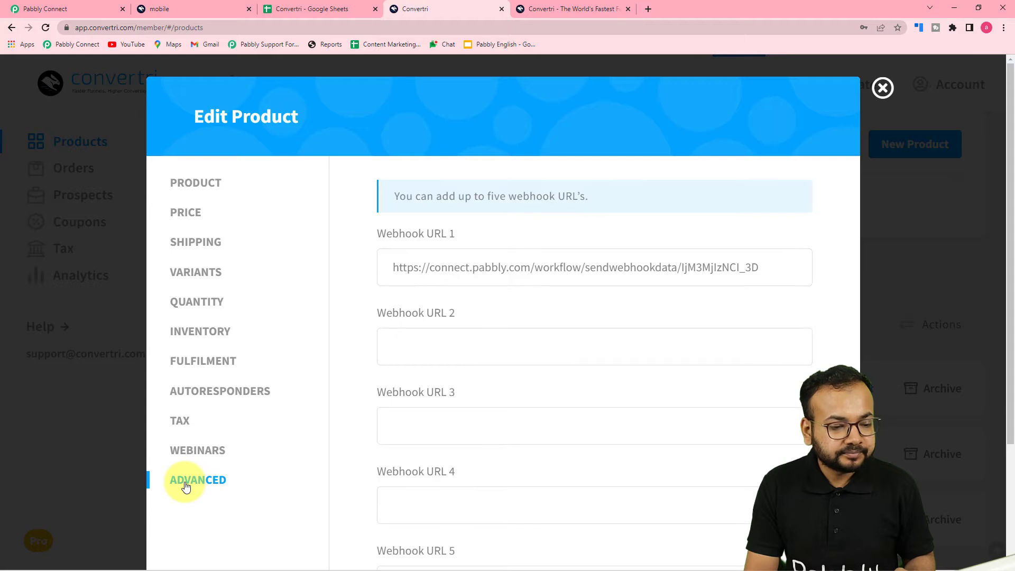
pyautogui.click(452, 273)
pyautogui.hotkey('ctrl', 'a')
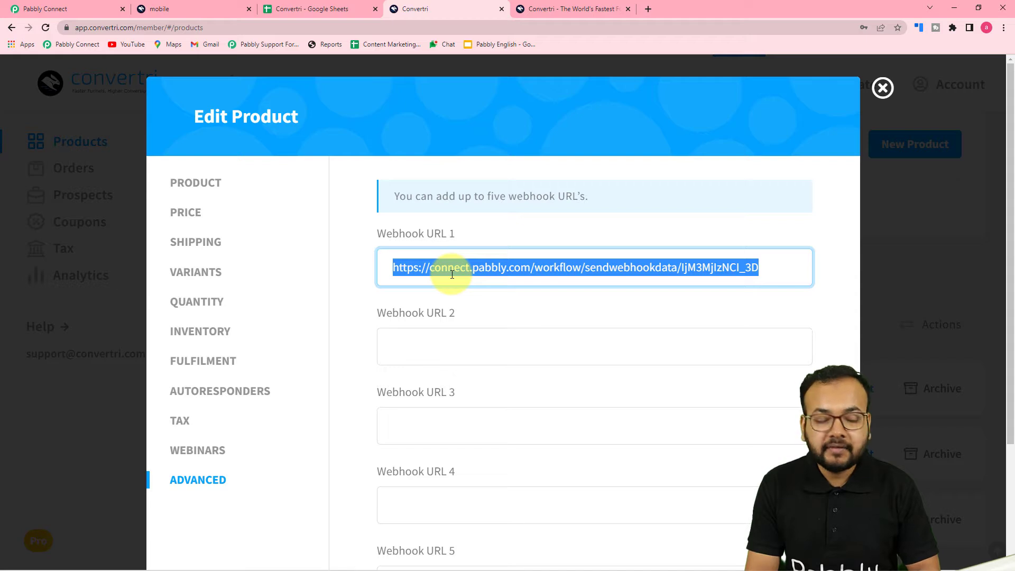
pyautogui.press('BackSpace')
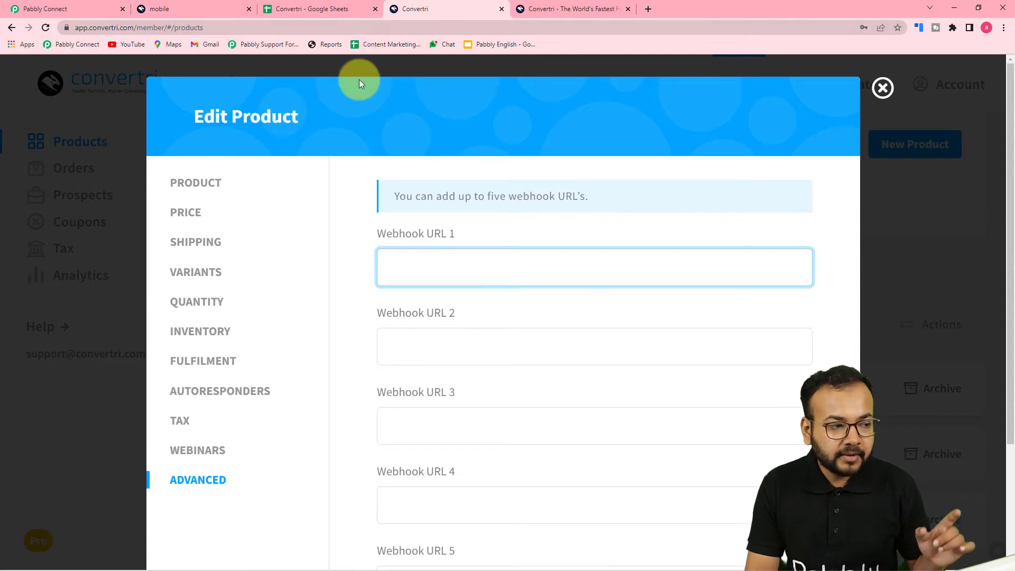
# Step: Paste the Pabbly Connect webhook URL into Webhook URL 1 and save the product
pyautogui.click(96, 8)
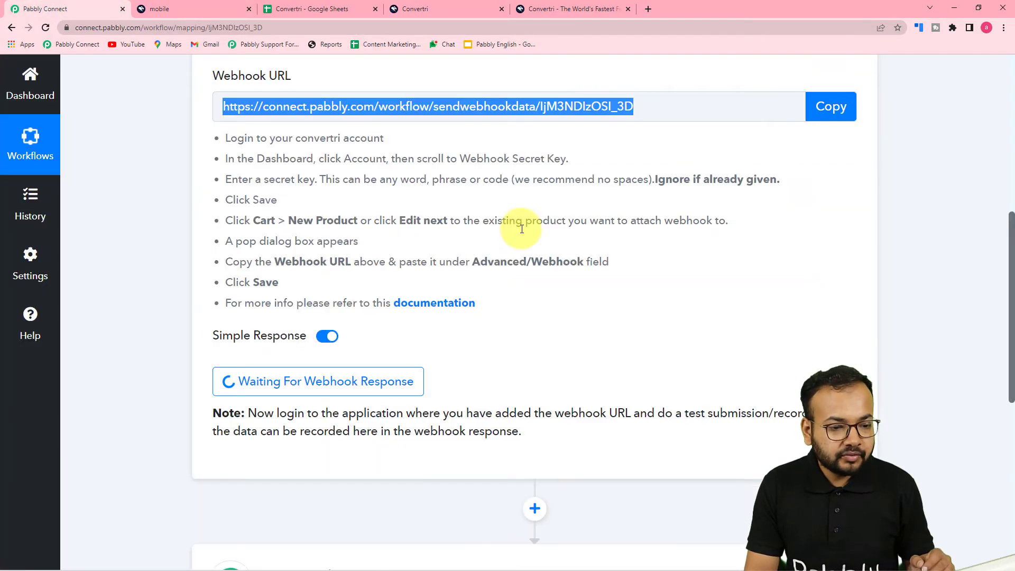
pyautogui.click(827, 106)
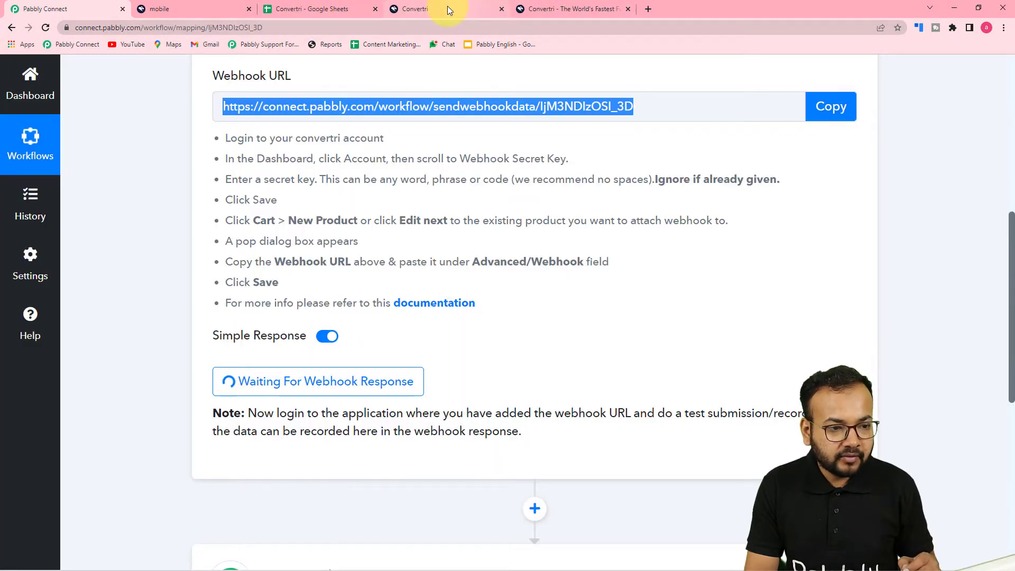
pyautogui.click(447, 6)
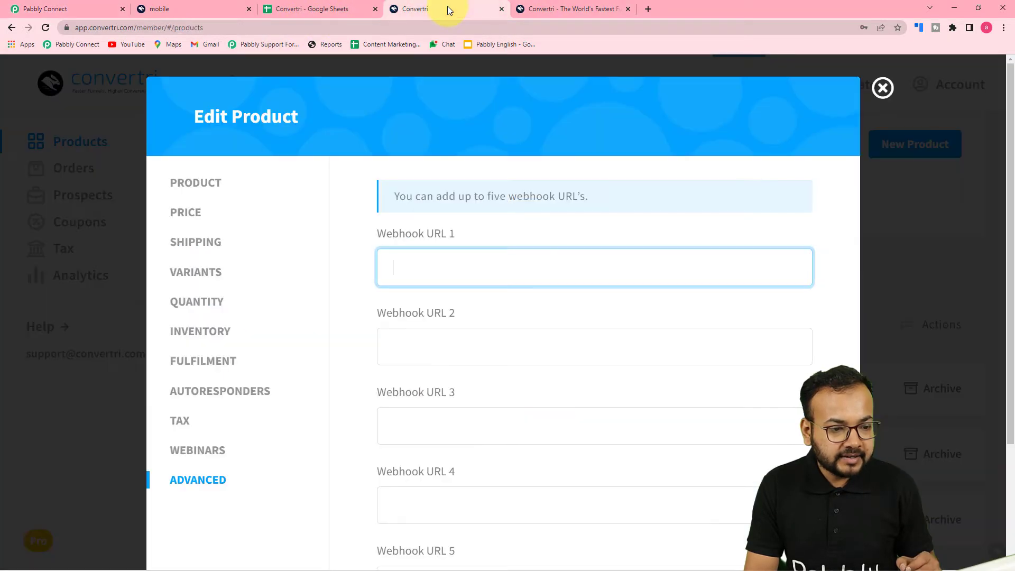
pyautogui.rightClick(395, 268)
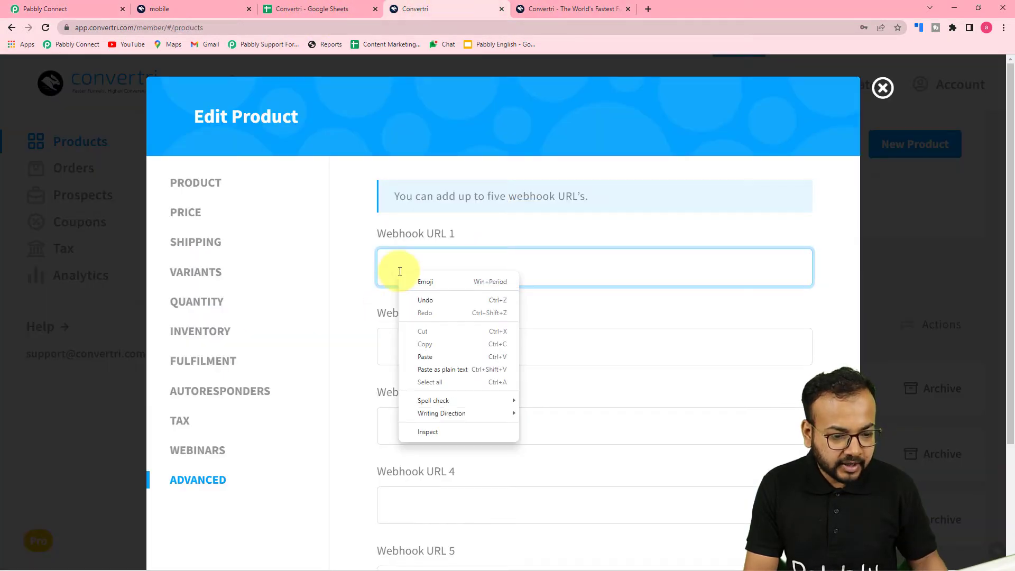
pyautogui.click(425, 357)
pyautogui.scroll(-3, 335, 333)
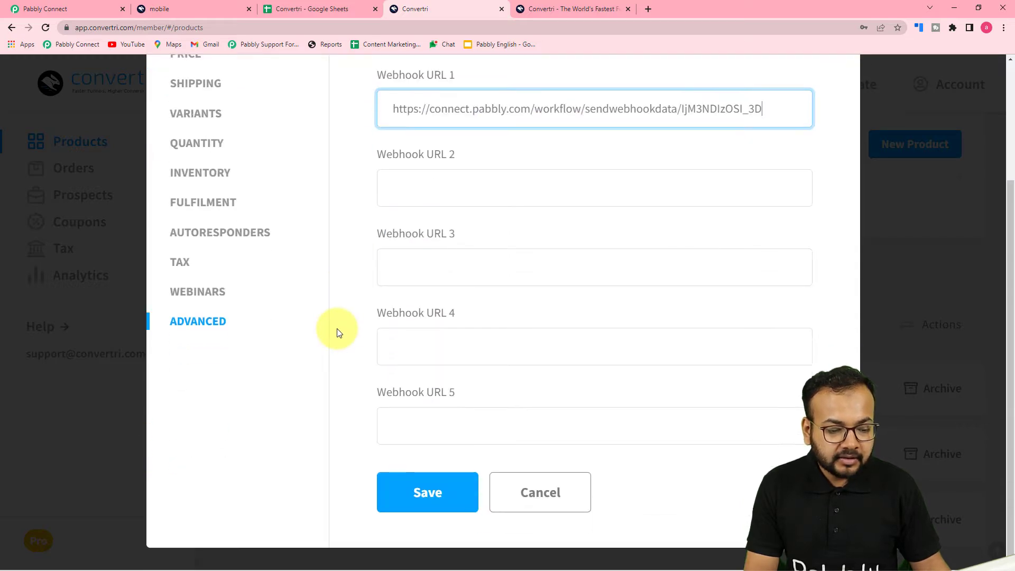
pyautogui.click(399, 500)
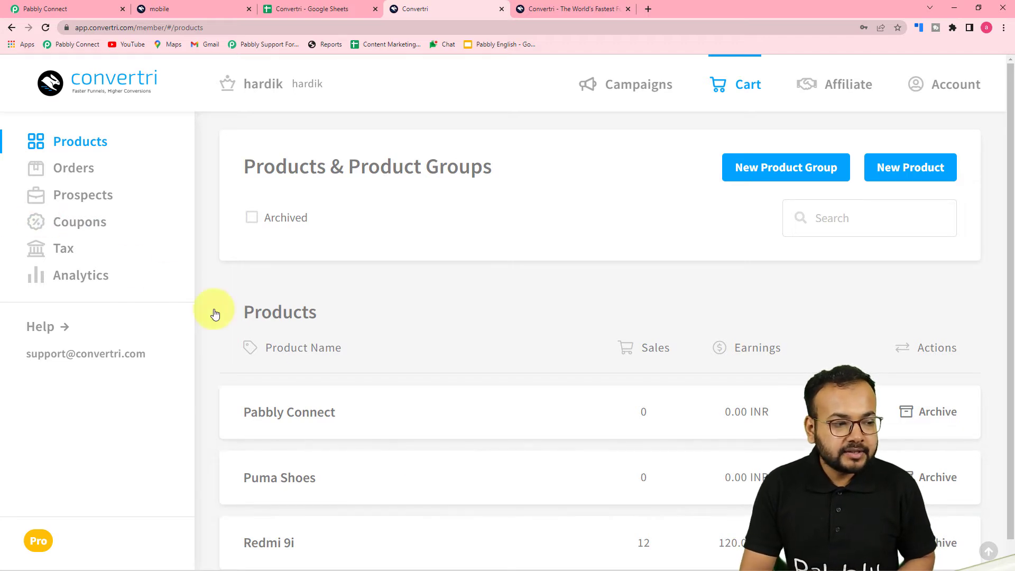
pyautogui.click(39, 11)
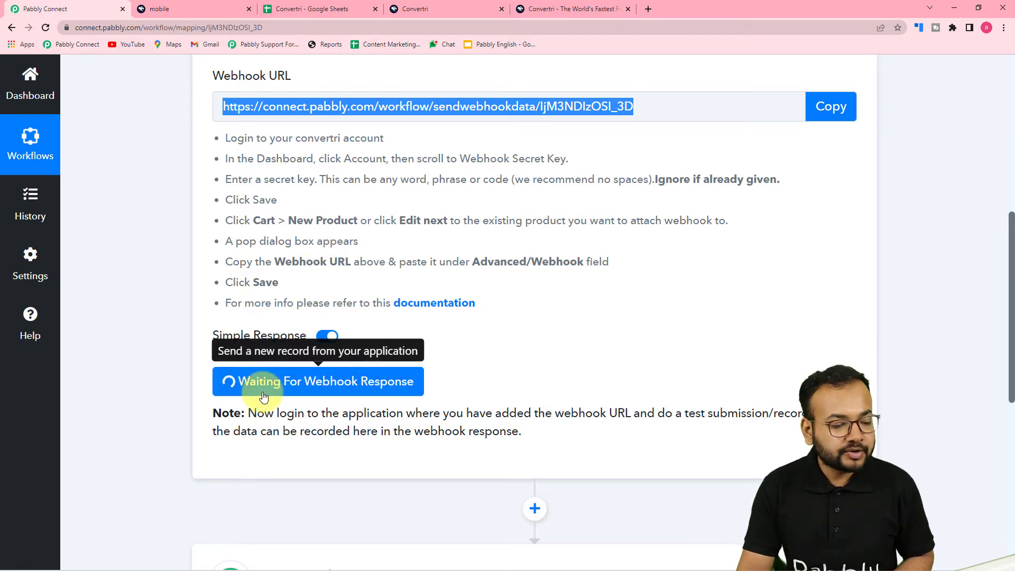
pyautogui.scroll(-3, 264, 393)
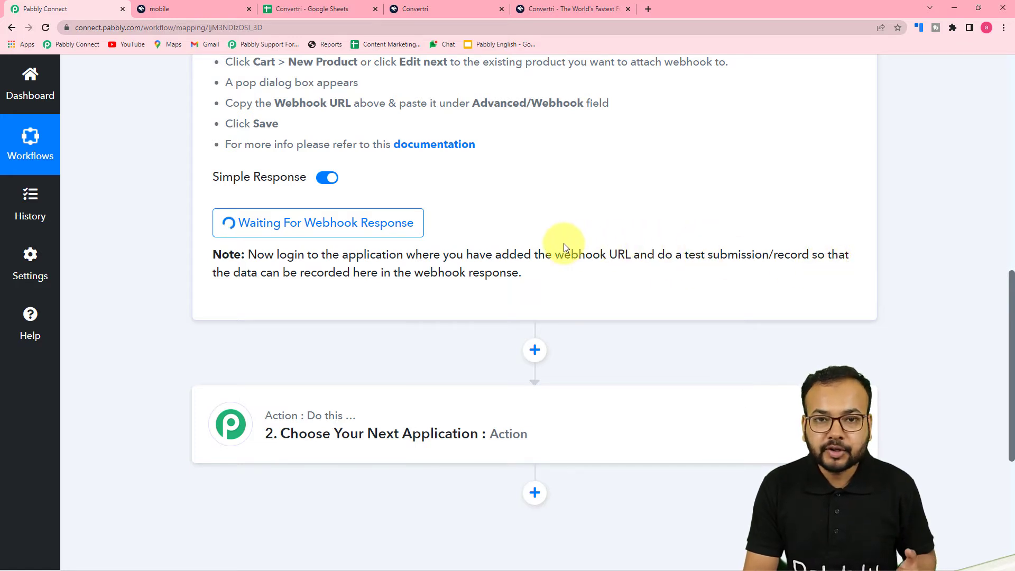
pyautogui.scroll(1, 761, 306)
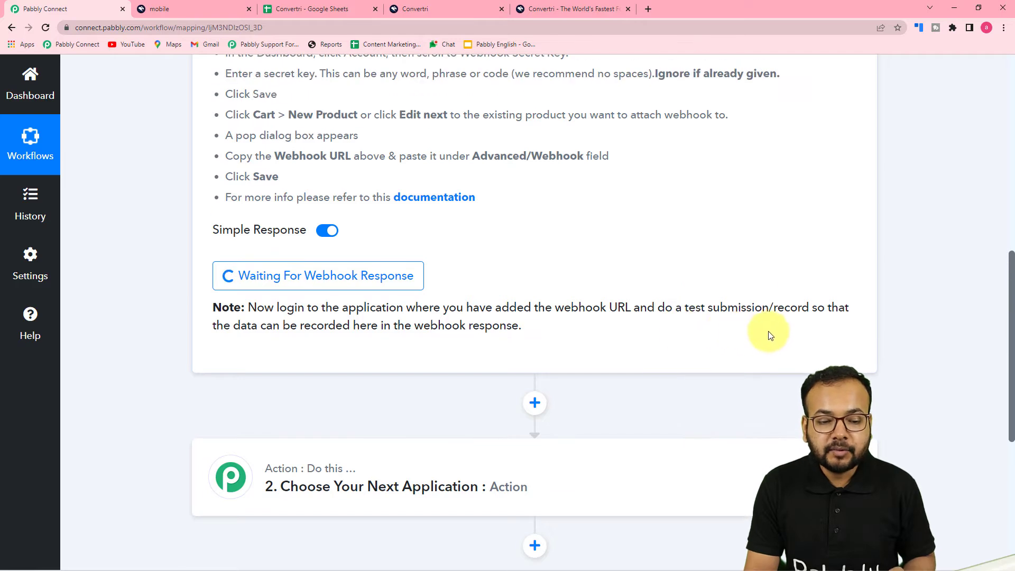
pyautogui.scroll(5, 762, 323)
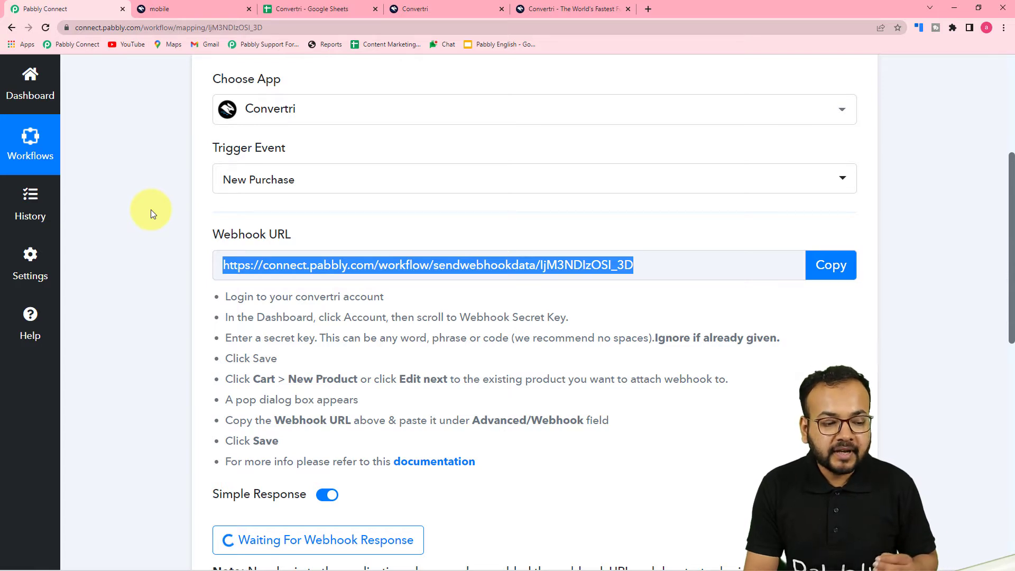
pyautogui.scroll(-3, 169, 223)
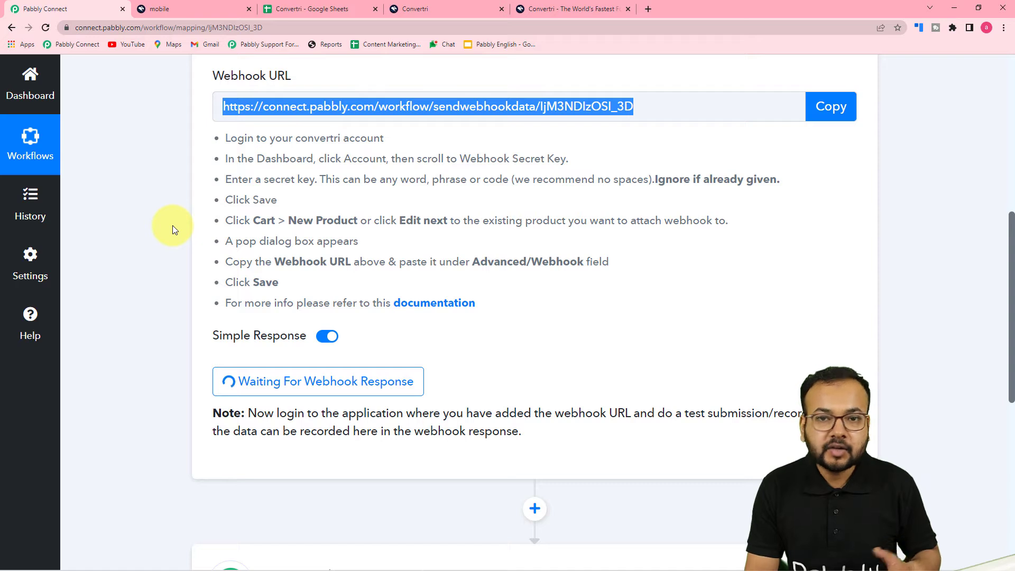
pyautogui.scroll(1, 176, 224)
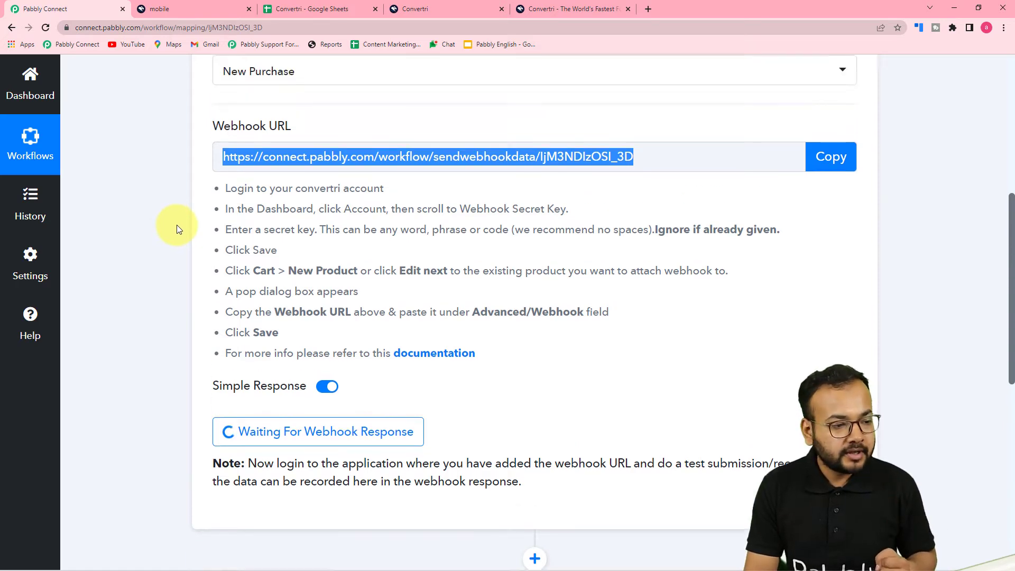
pyautogui.scroll(1, 177, 224)
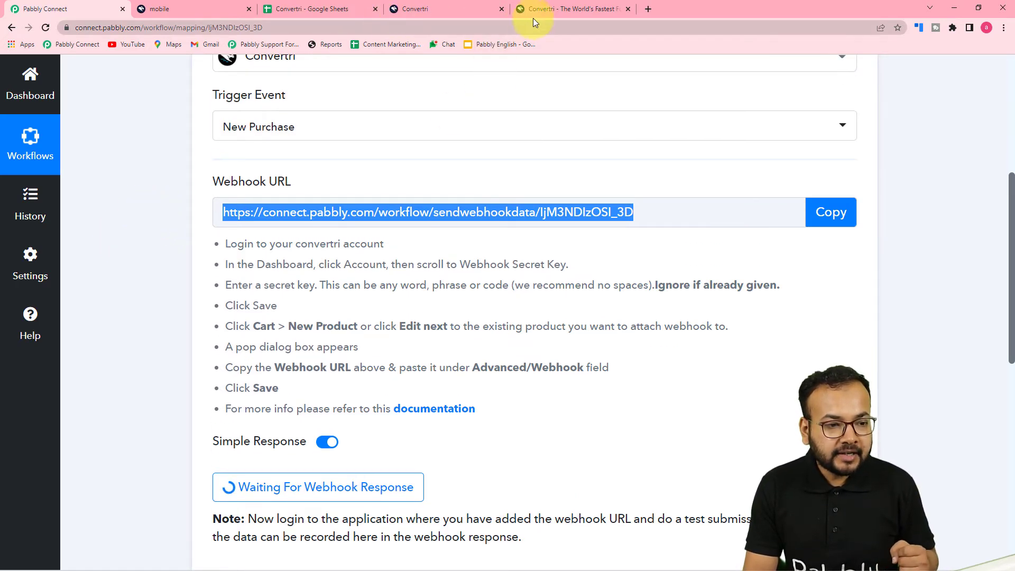
pyautogui.click(421, 11)
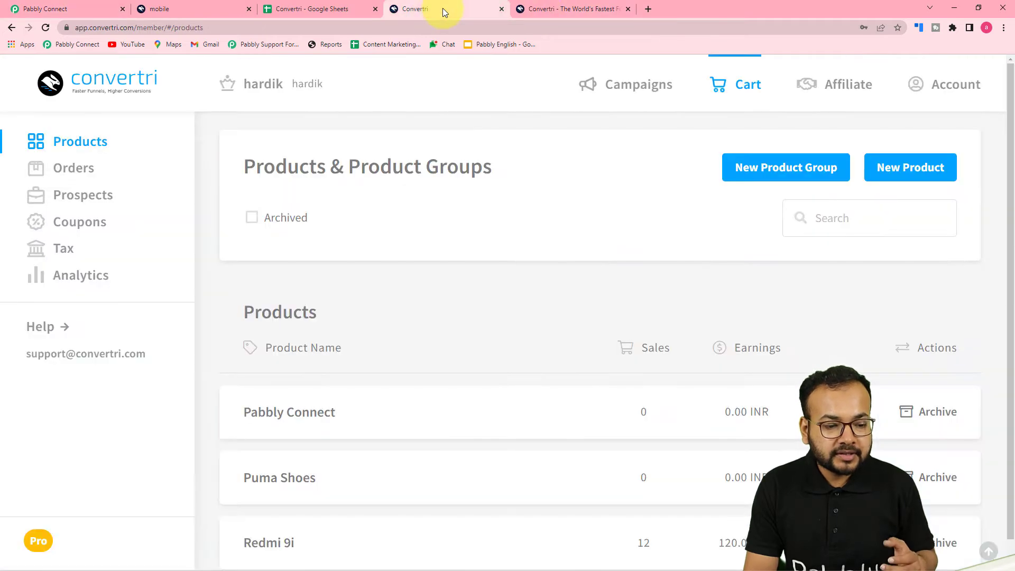
# Step: Open the Redmi 9i sales page showing the ₹10.00 price and Buy Now button
pyautogui.scroll(-1, 444, 274)
pyautogui.scroll(1, 402, 381)
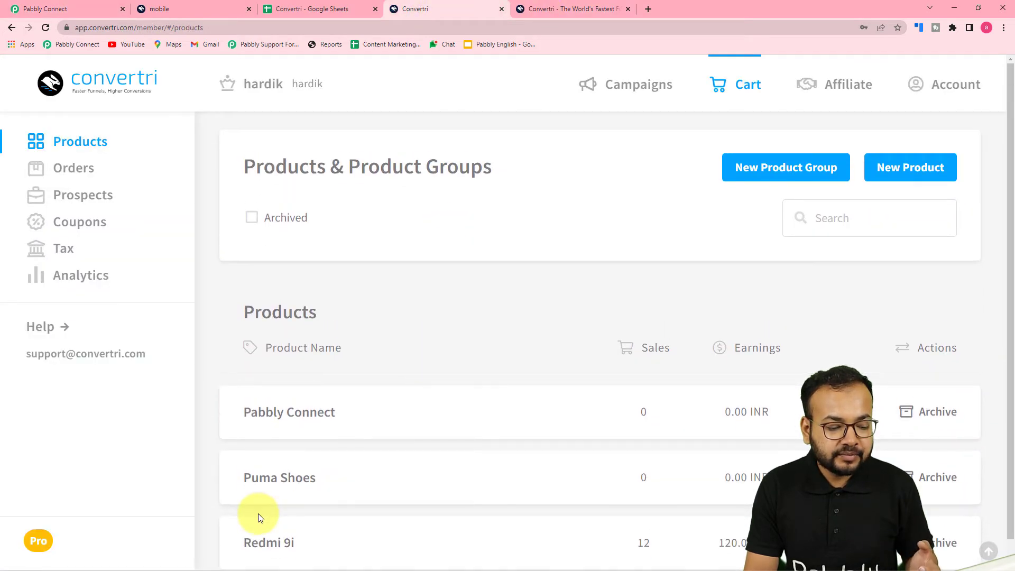
pyautogui.scroll(-1, 264, 516)
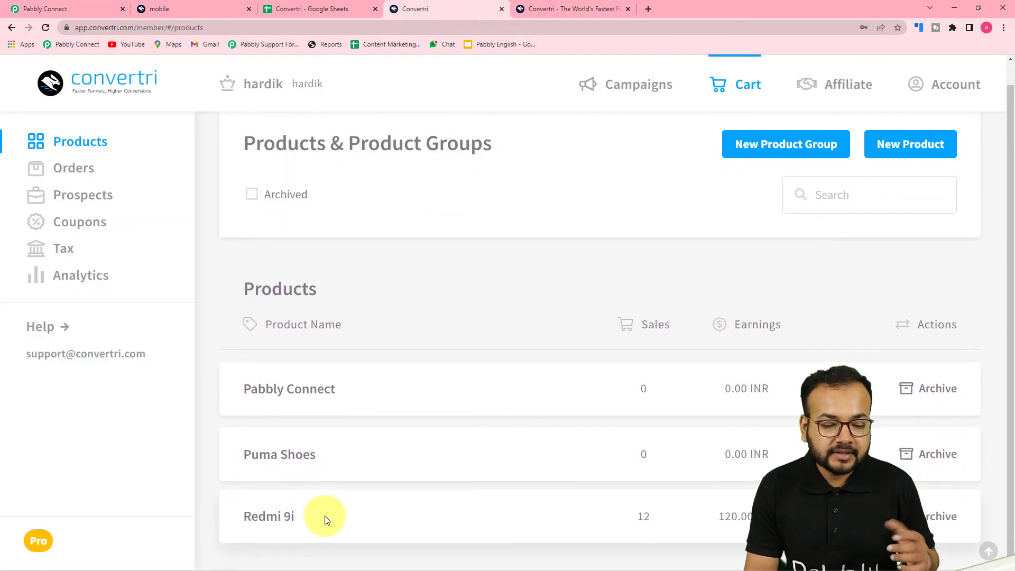
pyautogui.click(188, 9)
pyautogui.scroll(2, 238, 217)
pyautogui.scroll(-2, 238, 231)
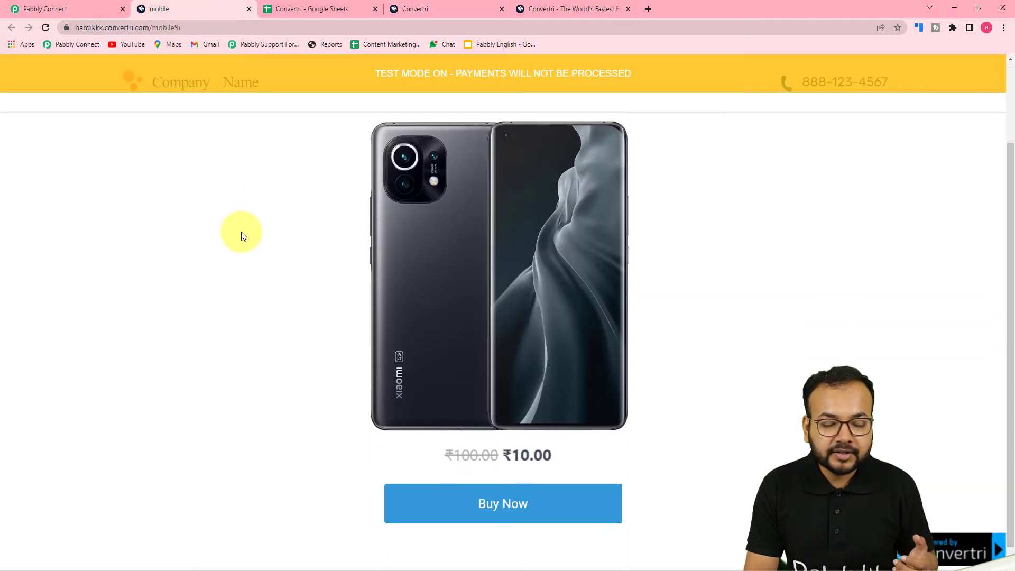
pyautogui.scroll(2, 243, 235)
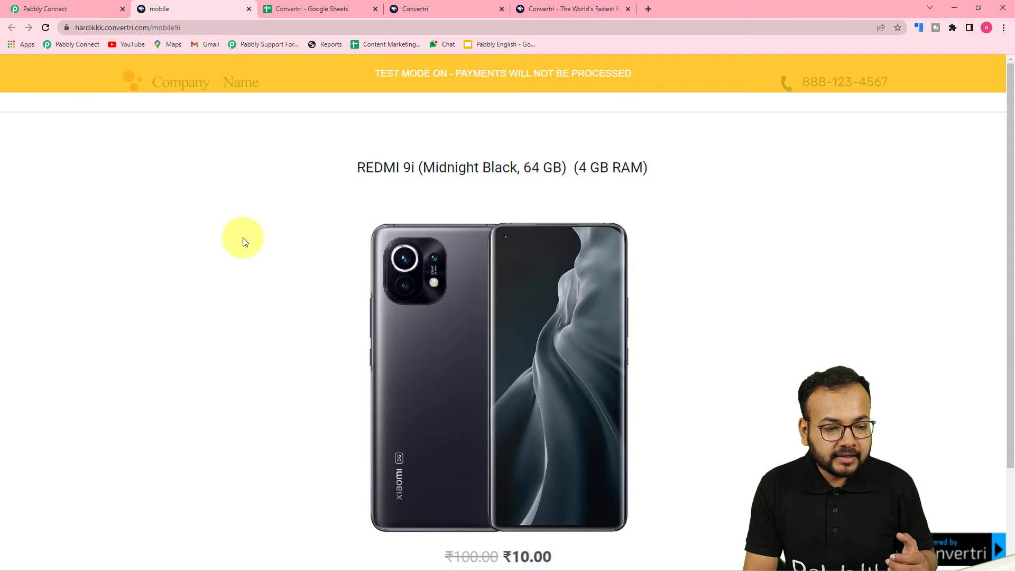
pyautogui.scroll(-2, 243, 240)
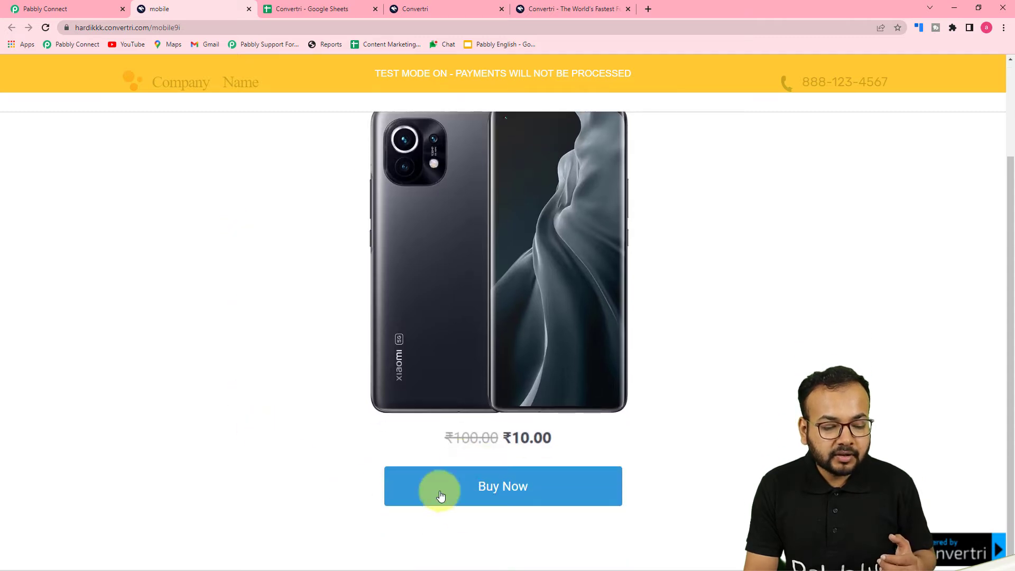
# Step: Start checkout and fill in the buyer's full name, e-mail and phone number
pyautogui.click(495, 495)
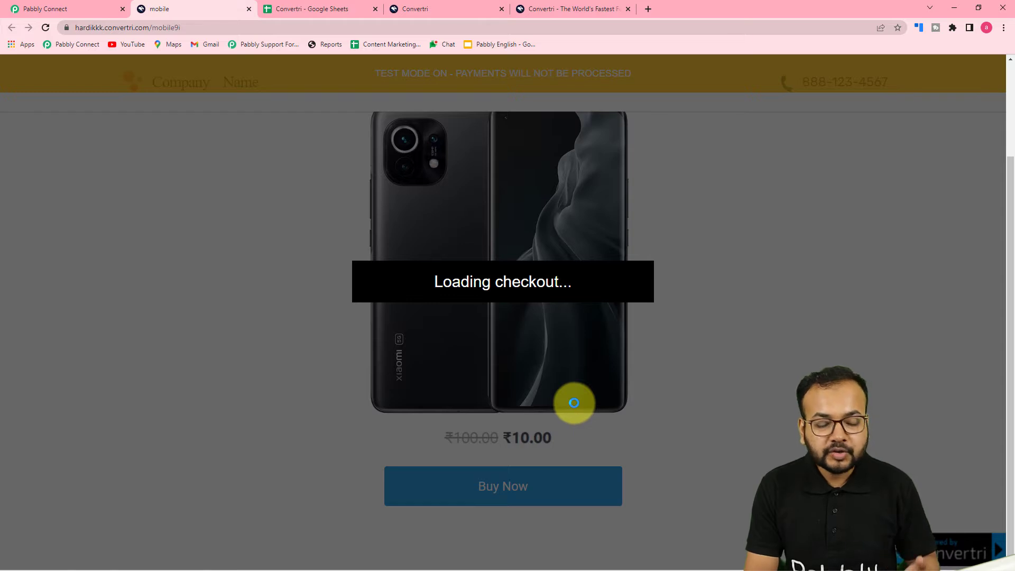
pyautogui.scroll(-1, 484, 317)
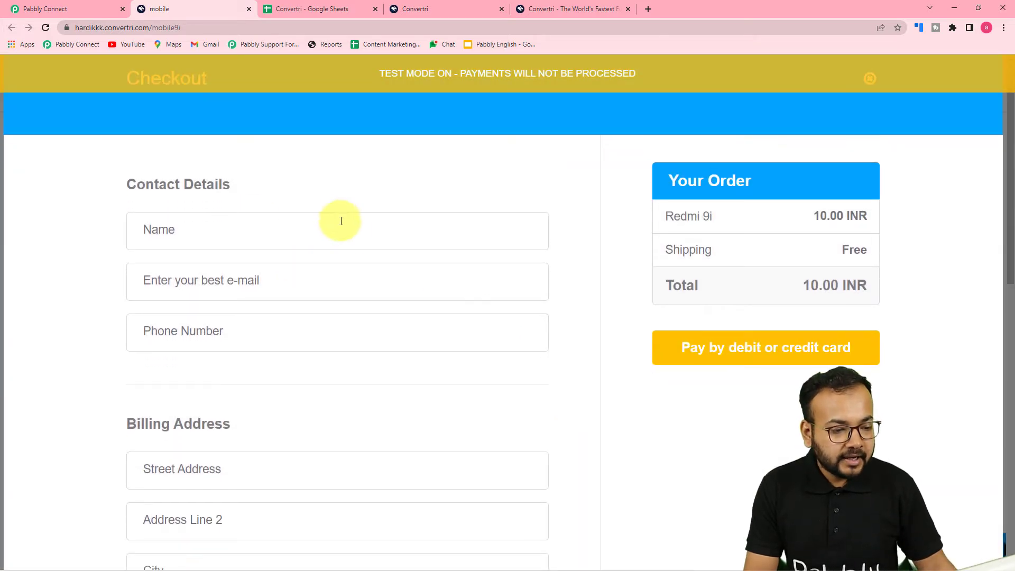
pyautogui.click(441, 246)
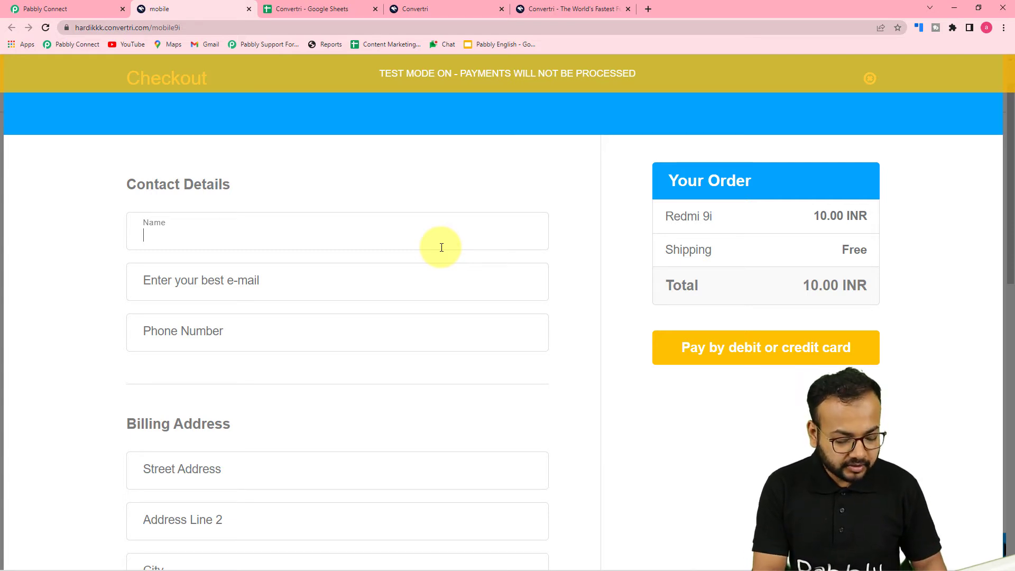
pyautogui.write('Will Smith')
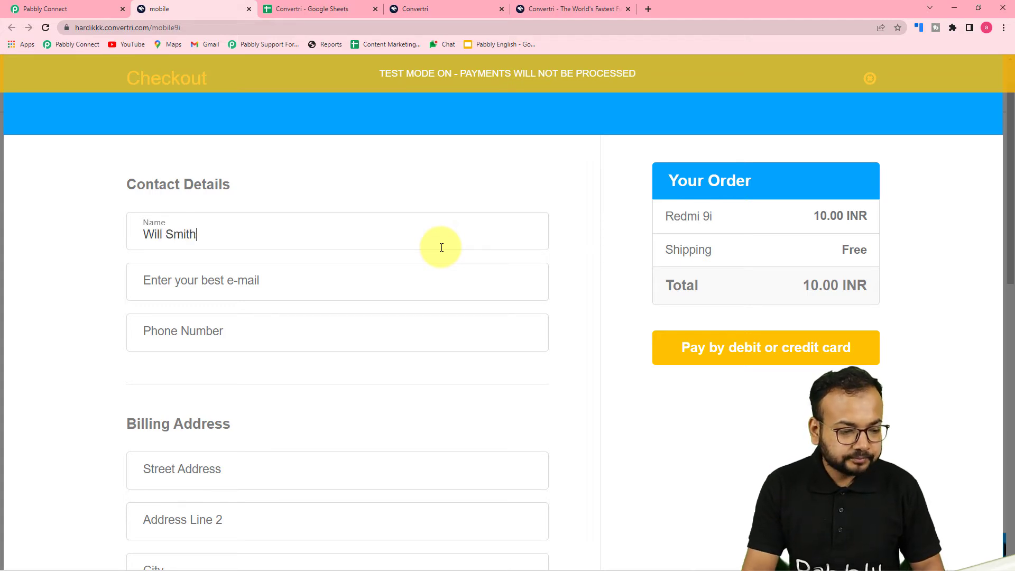
pyautogui.click(410, 286)
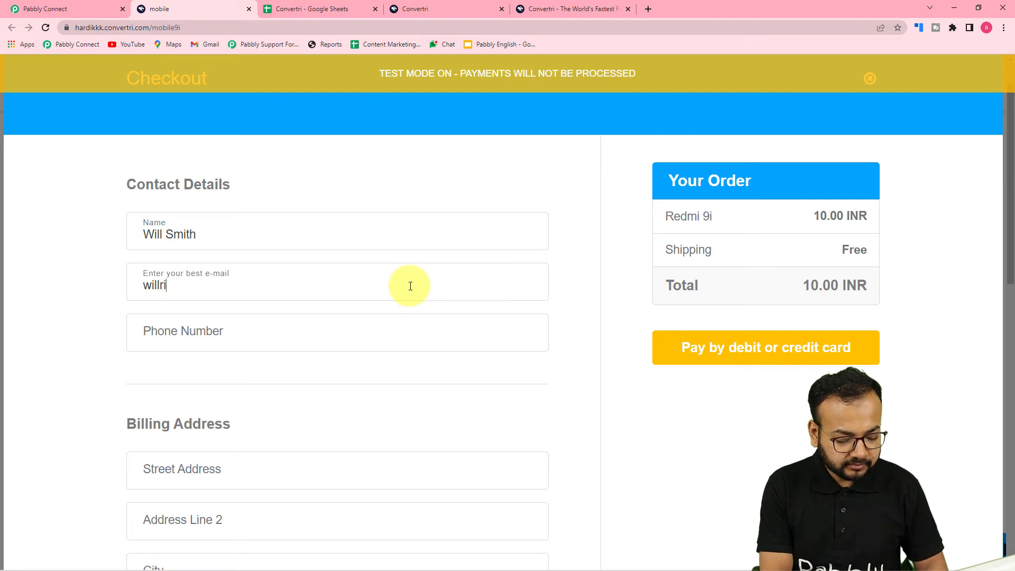
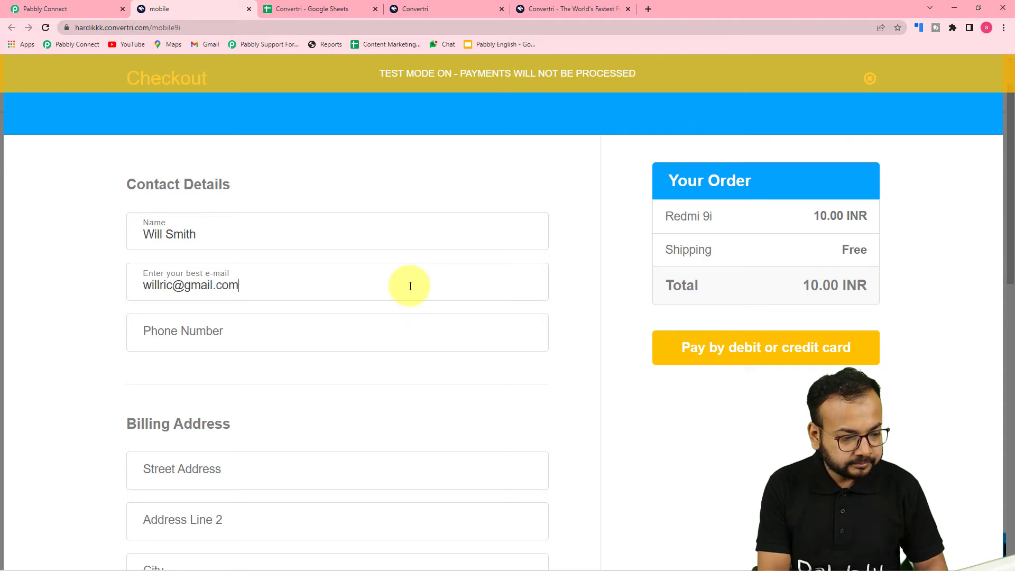
pyautogui.click(260, 337)
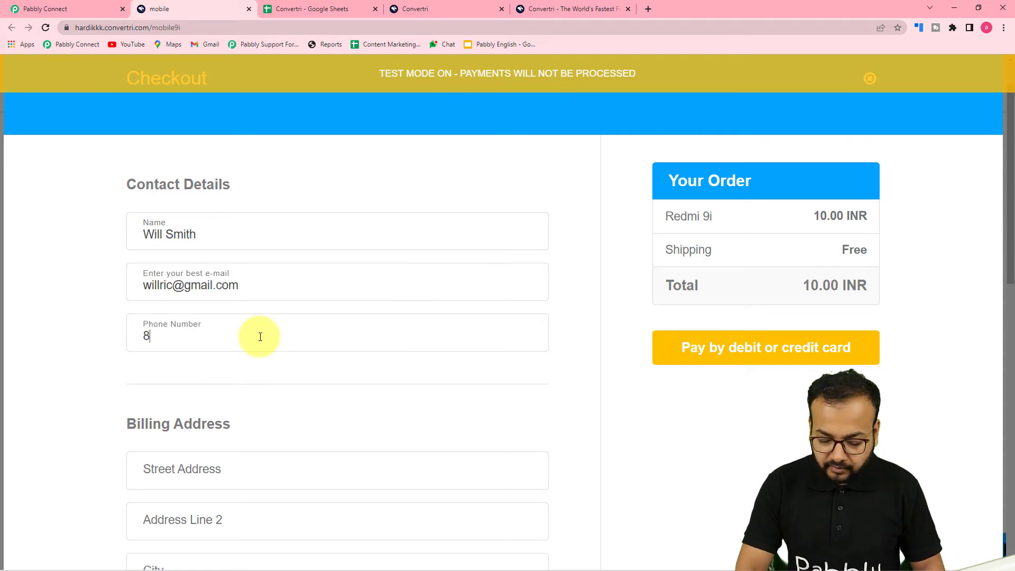
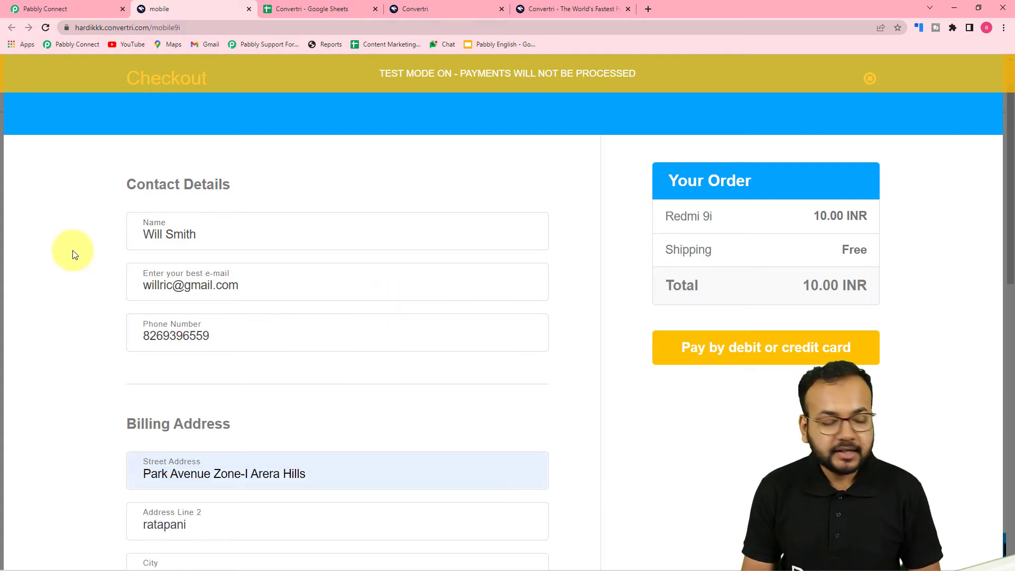
# Step: Enter the test card number, expiry 01 / 25 and security code, then pay
pyautogui.scroll(-13, 74, 255)
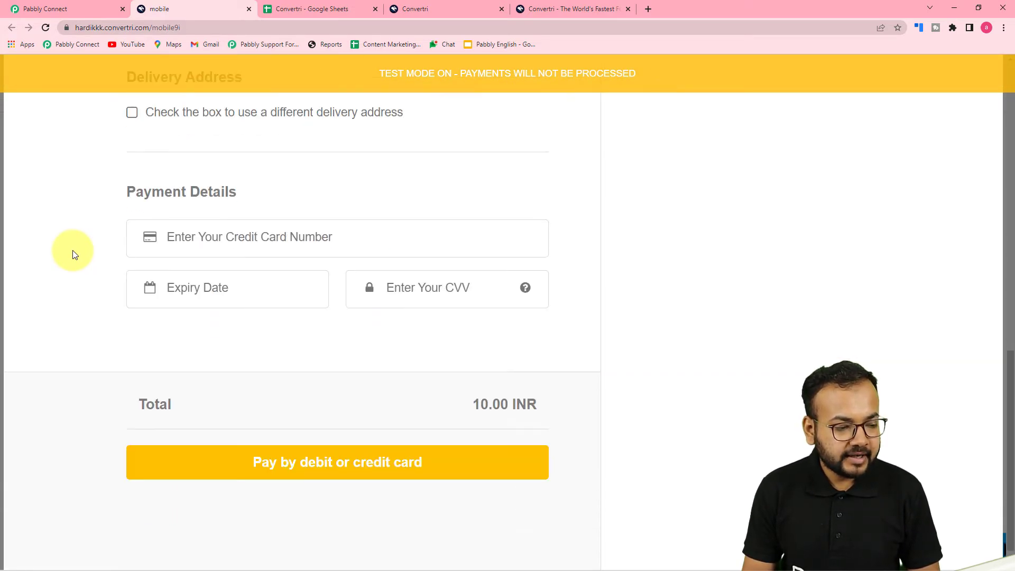
pyautogui.click(248, 231)
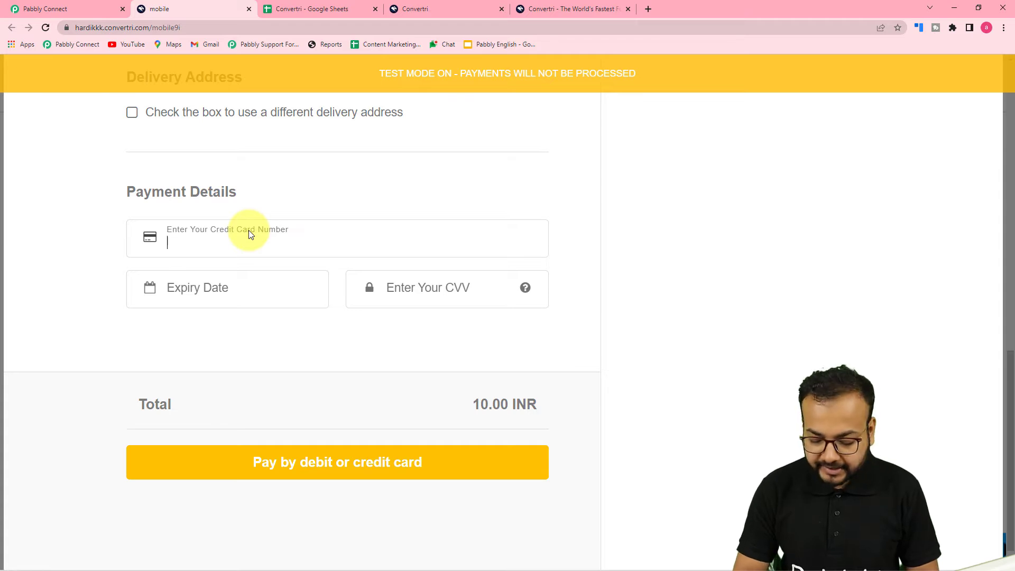
pyautogui.write('42424')
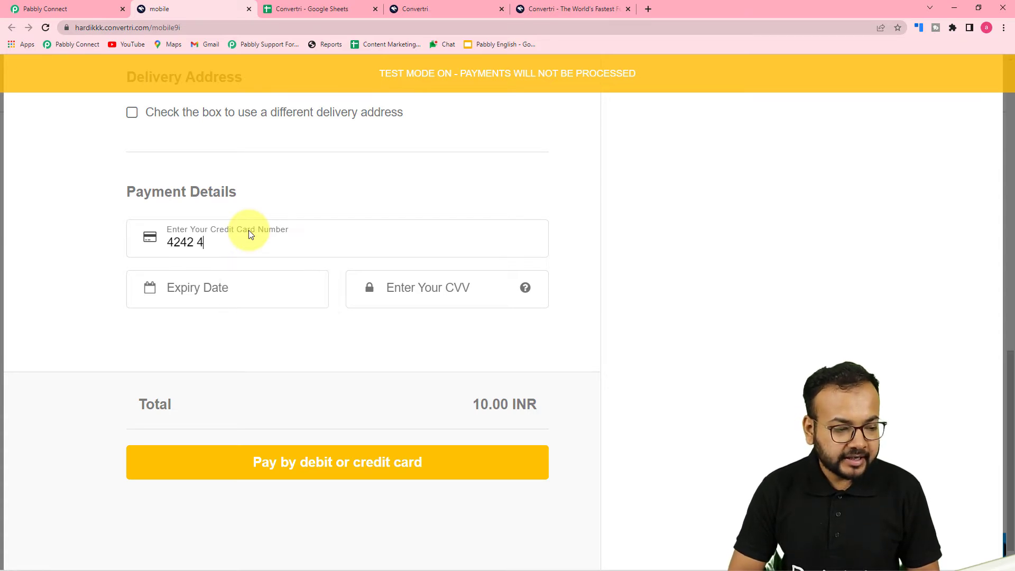
pyautogui.write('242424242 4')
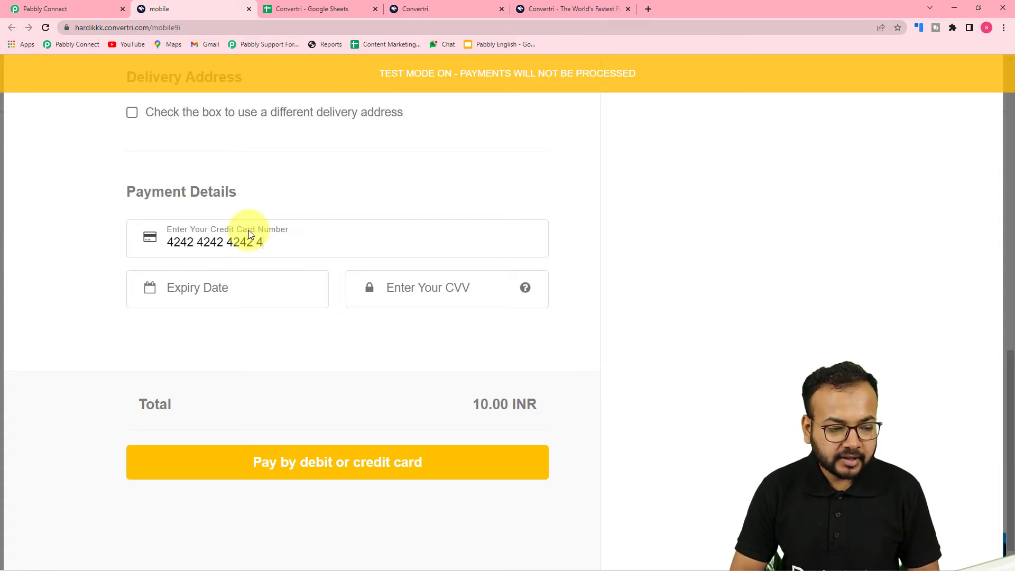
pyautogui.write('242')
pyautogui.click(237, 296)
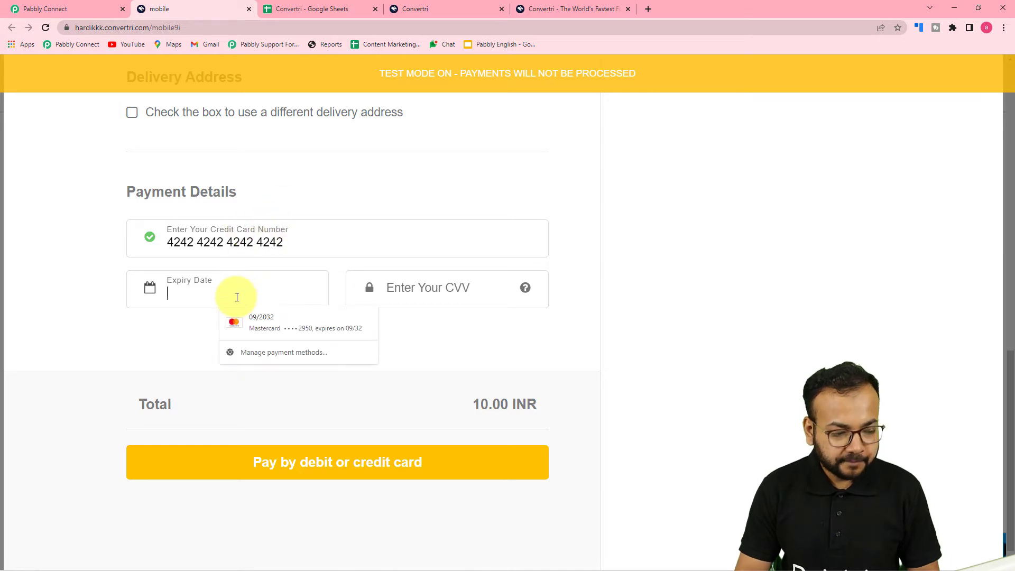
pyautogui.write('01 / 25')
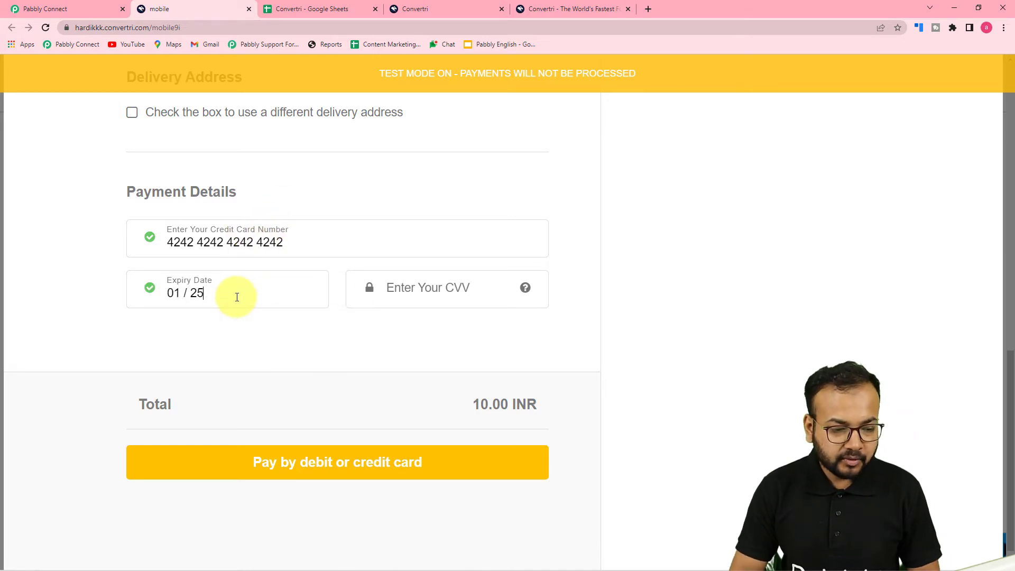
pyautogui.click(424, 290)
pyautogui.write('111')
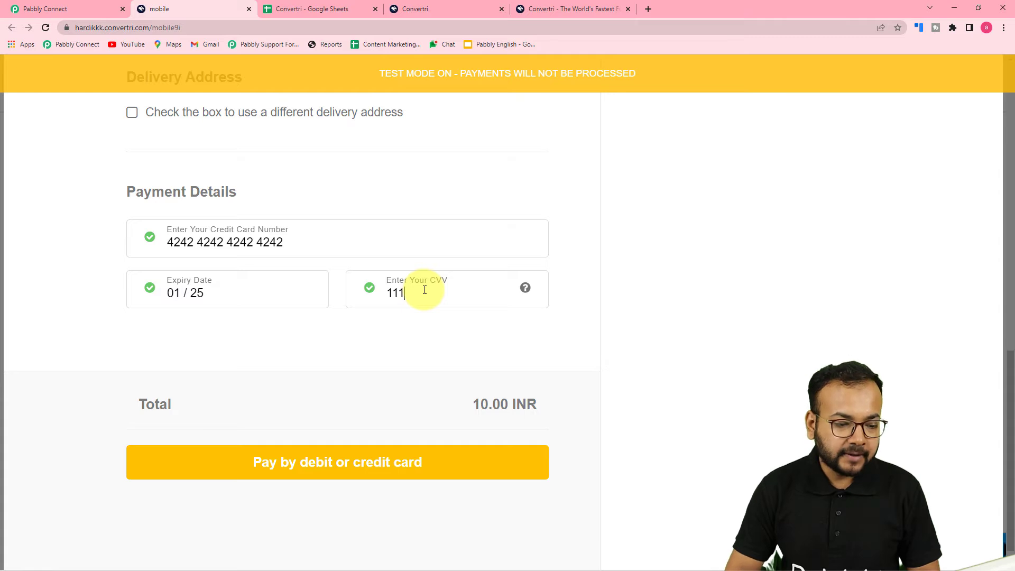
pyautogui.click(311, 463)
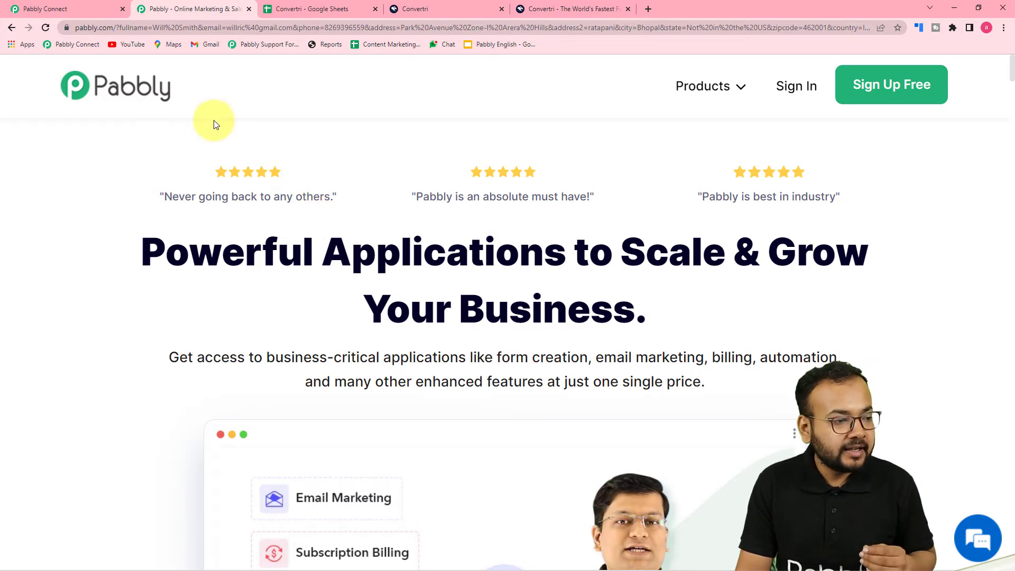
# Step: Return to Pabbly Connect to see the captured Redmi 9i purchase of 1000 INR
pyautogui.click(88, 13)
pyautogui.scroll(-7, 122, 146)
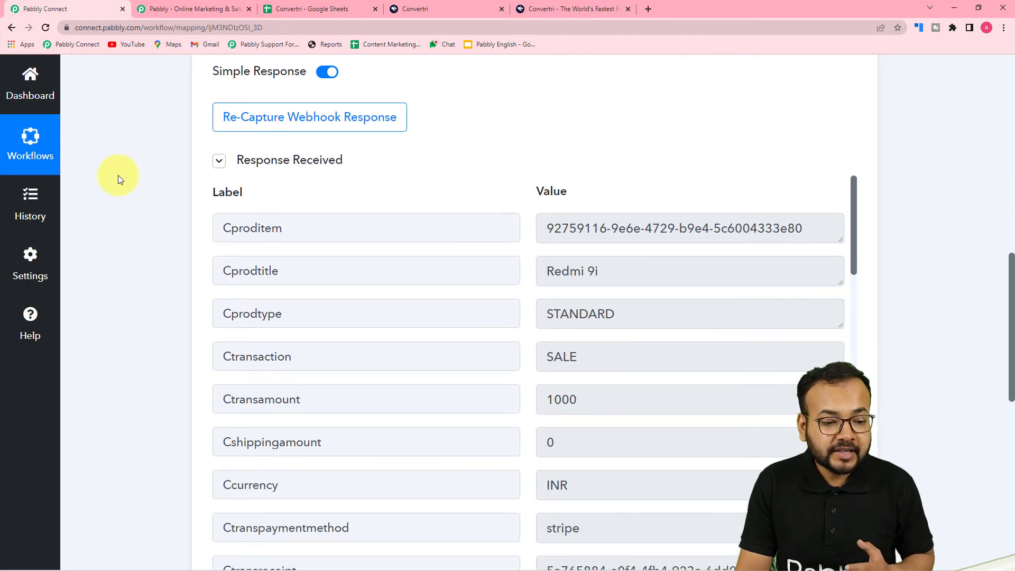
pyautogui.scroll(-2, 119, 182)
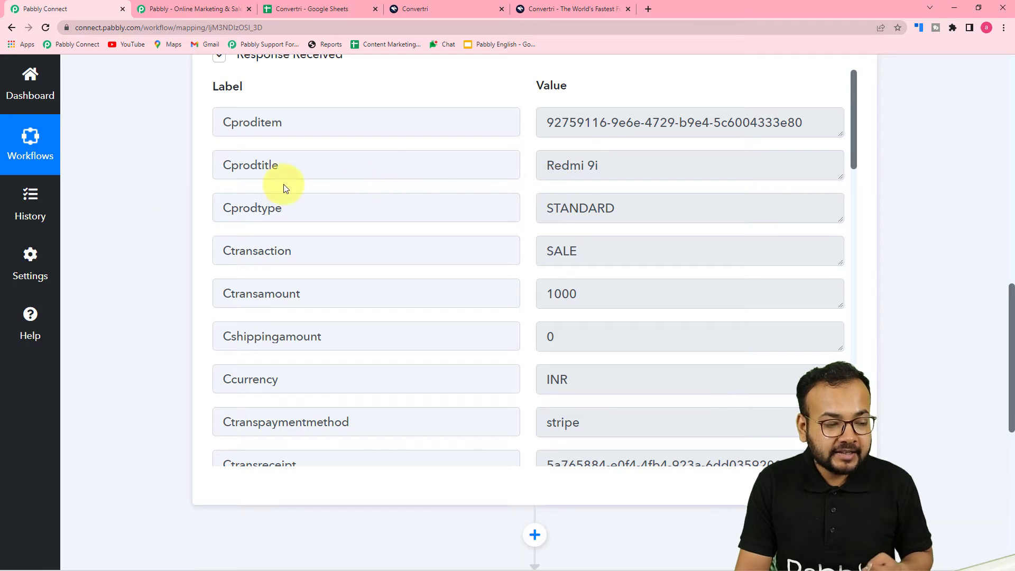
pyautogui.scroll(-2, 438, 244)
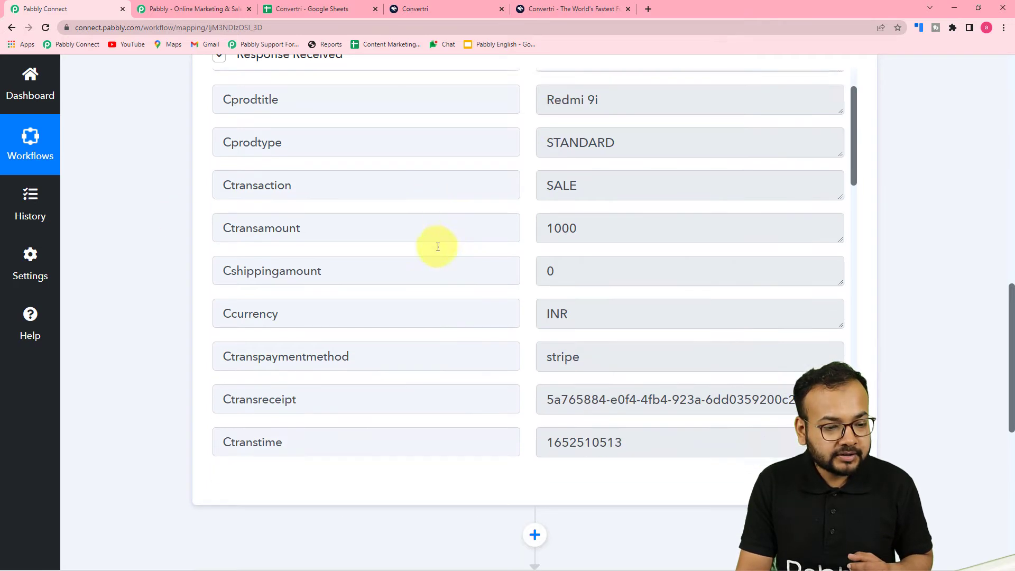
pyautogui.scroll(-2, 441, 208)
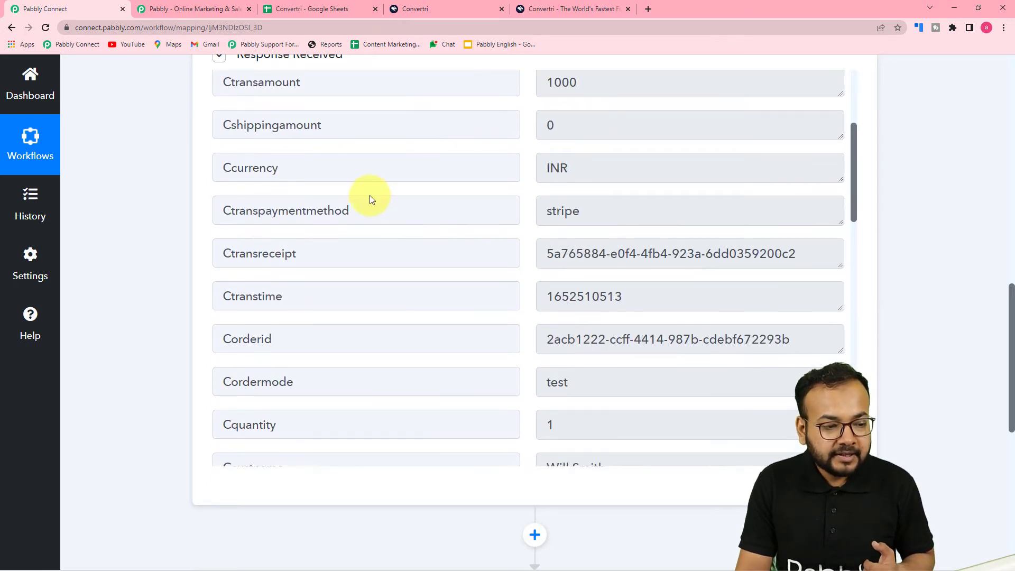
pyautogui.scroll(-2, 430, 224)
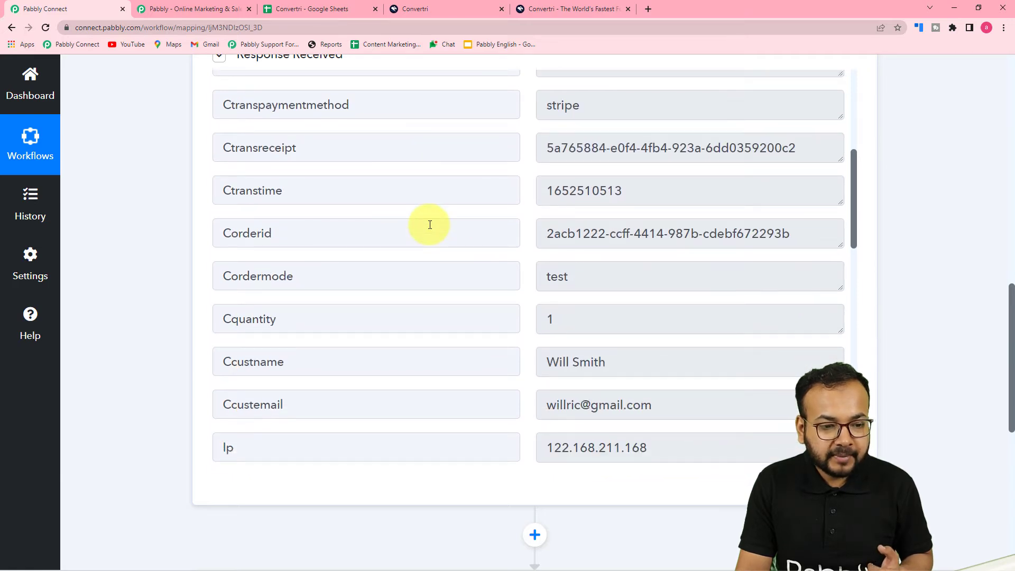
pyautogui.scroll(-1, 438, 227)
pyautogui.scroll(-2, 381, 251)
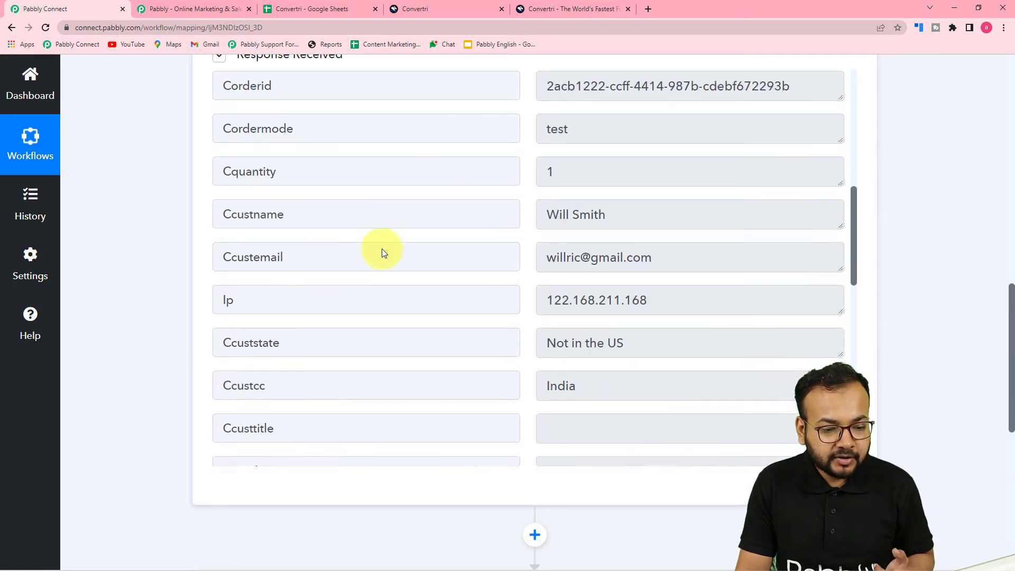
pyautogui.scroll(-3, 418, 392)
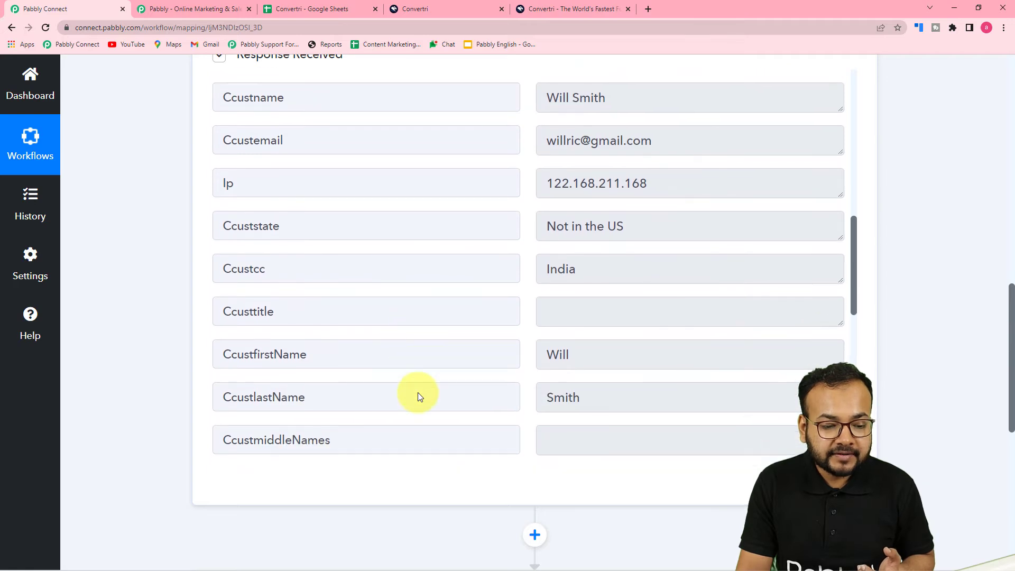
pyautogui.scroll(-10, 417, 392)
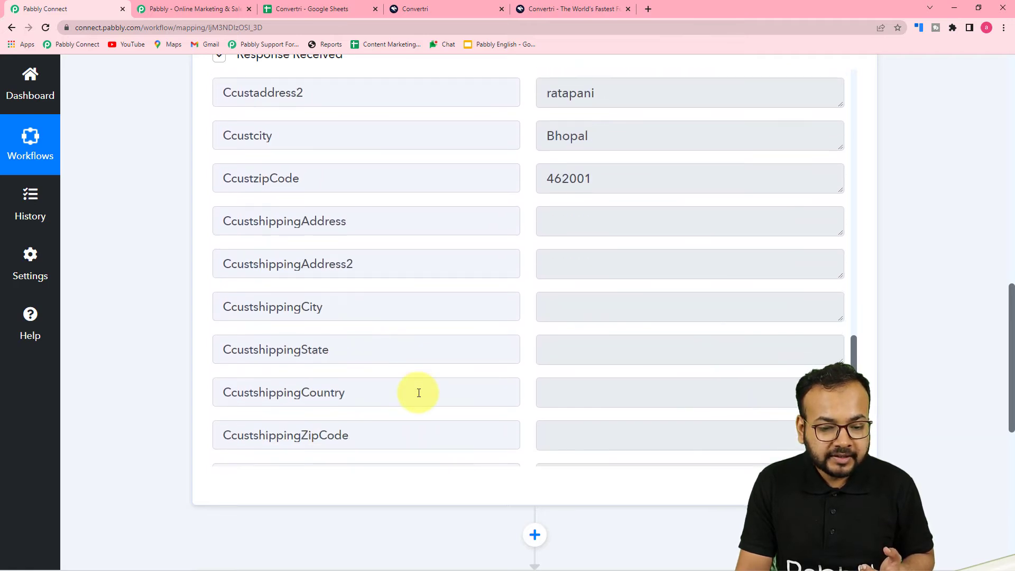
pyautogui.scroll(10, 417, 393)
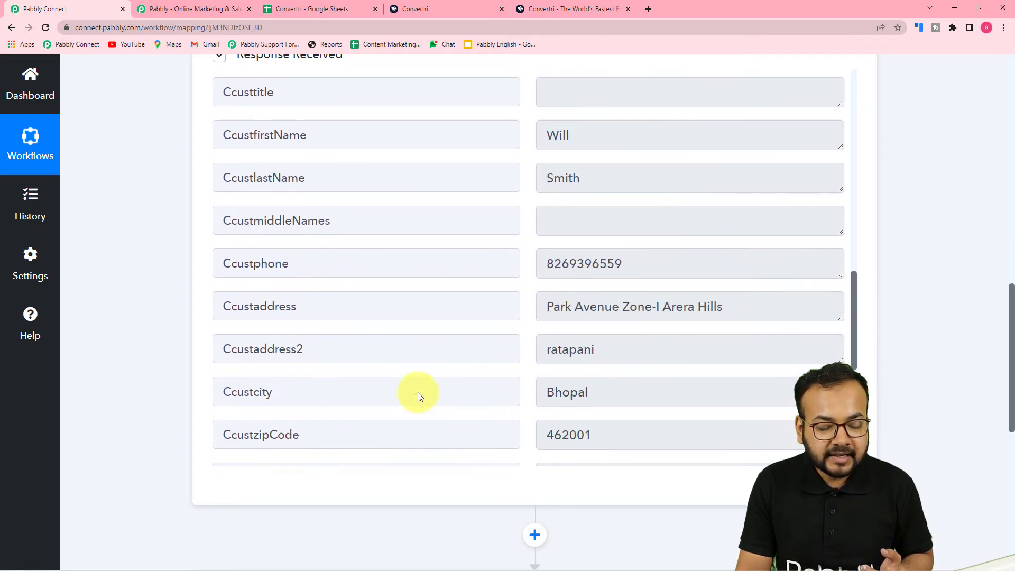
pyautogui.scroll(10, 418, 392)
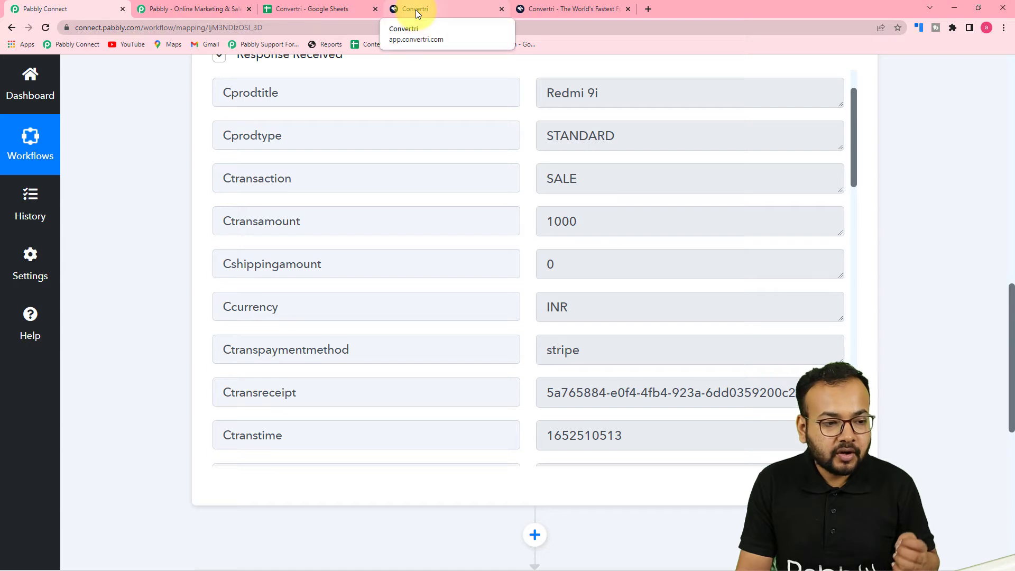
pyautogui.click(175, 9)
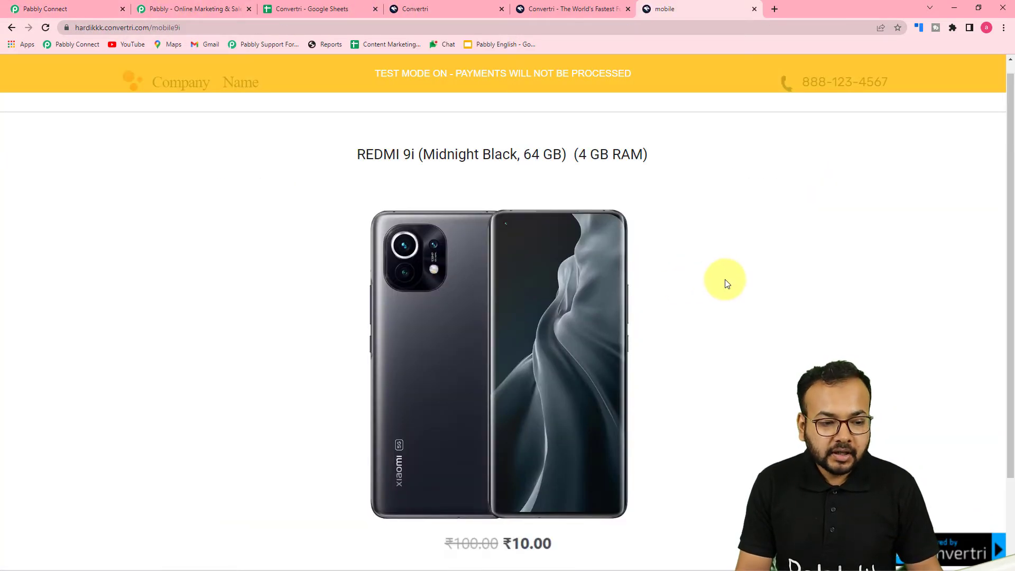
pyautogui.scroll(-2, 724, 283)
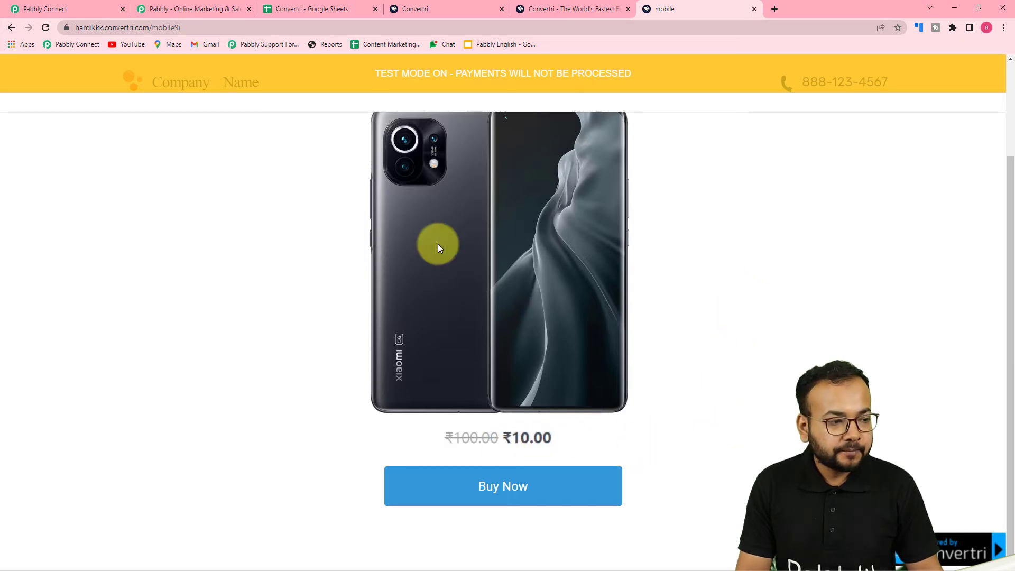
pyautogui.click(74, 8)
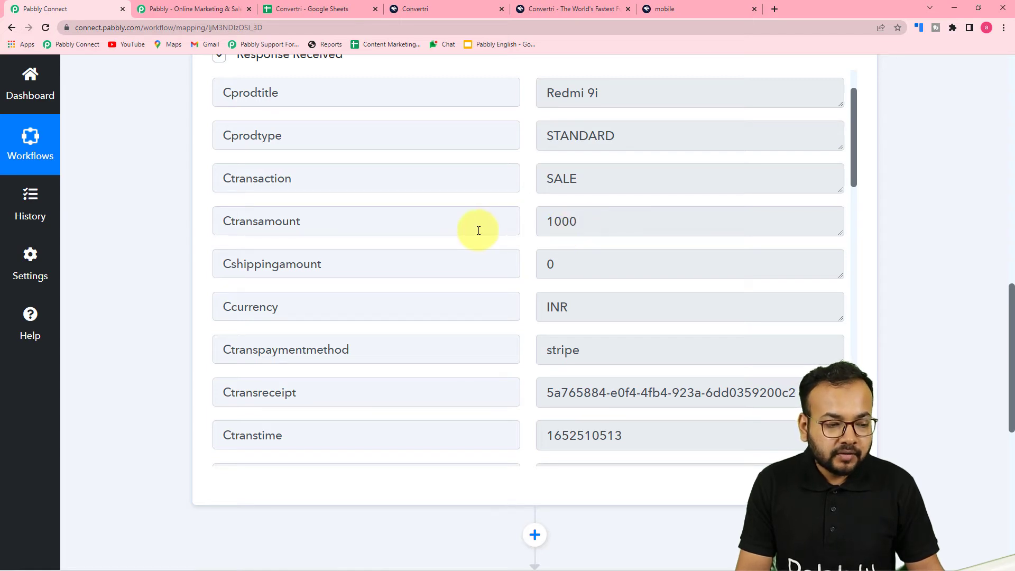
pyautogui.click(664, 10)
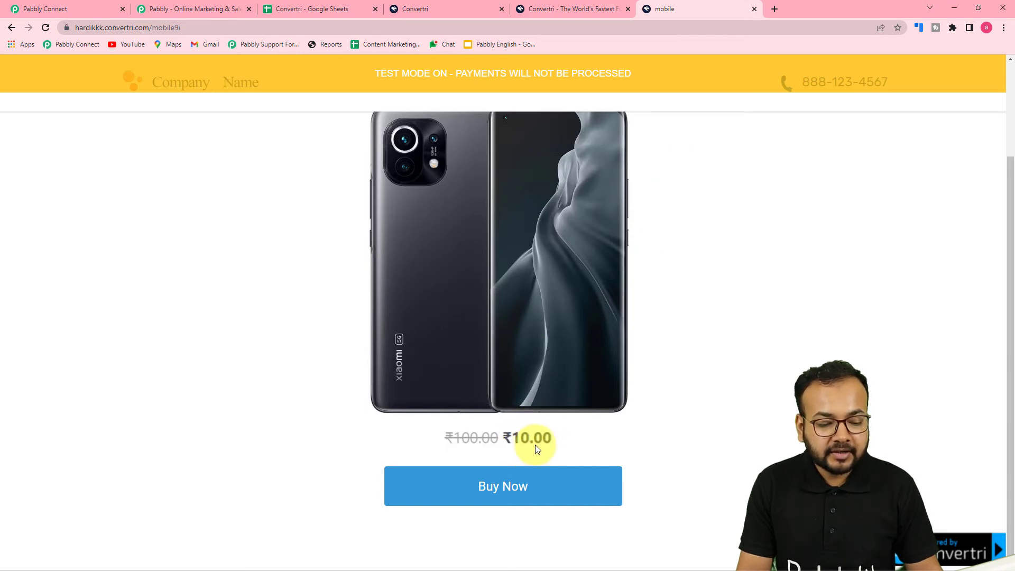
pyautogui.click(63, 9)
pyautogui.scroll(-2, 170, 175)
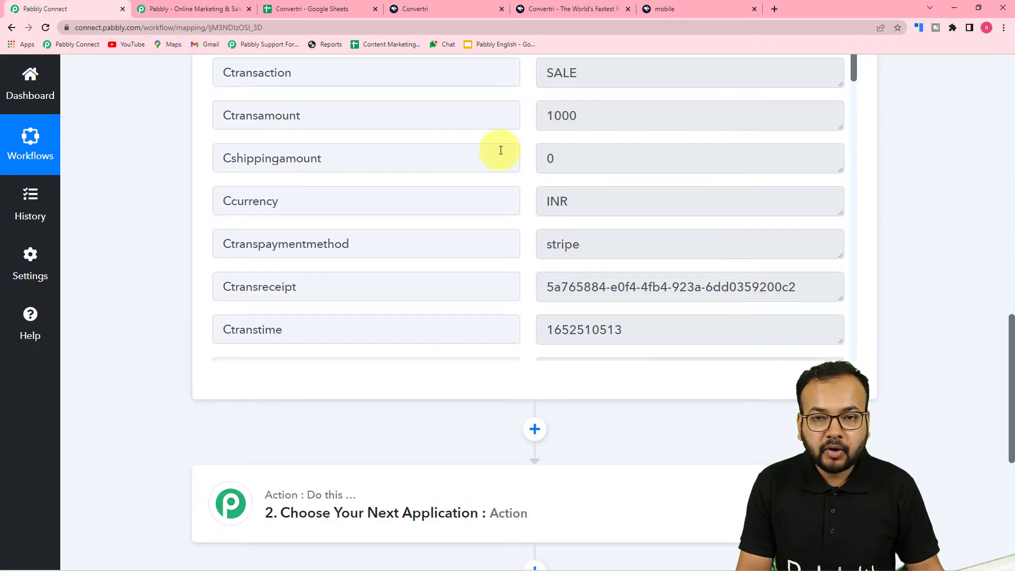
pyautogui.scroll(-4, 233, 219)
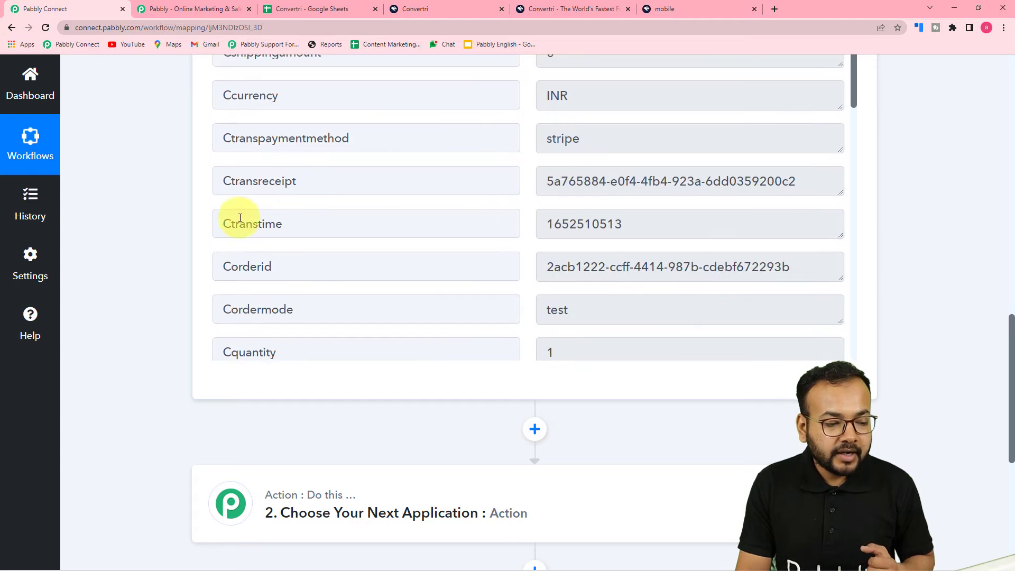
pyautogui.scroll(-5, 183, 241)
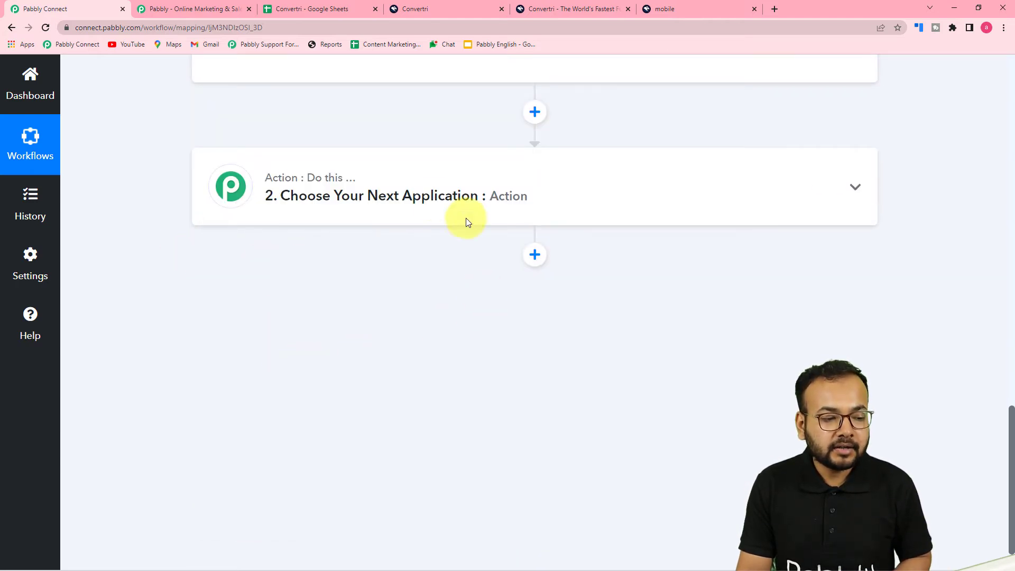
pyautogui.click(389, 214)
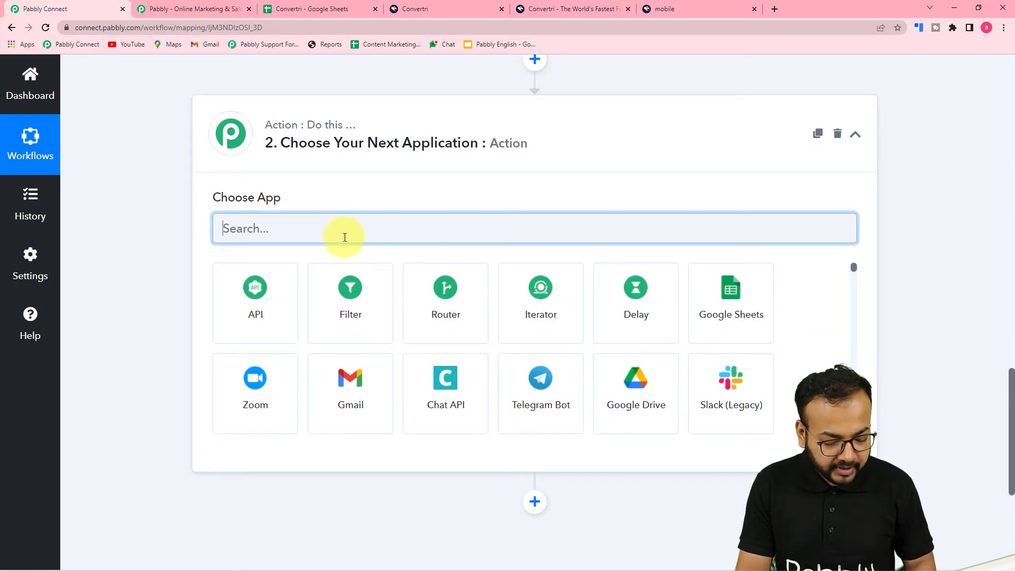
pyautogui.write('num')
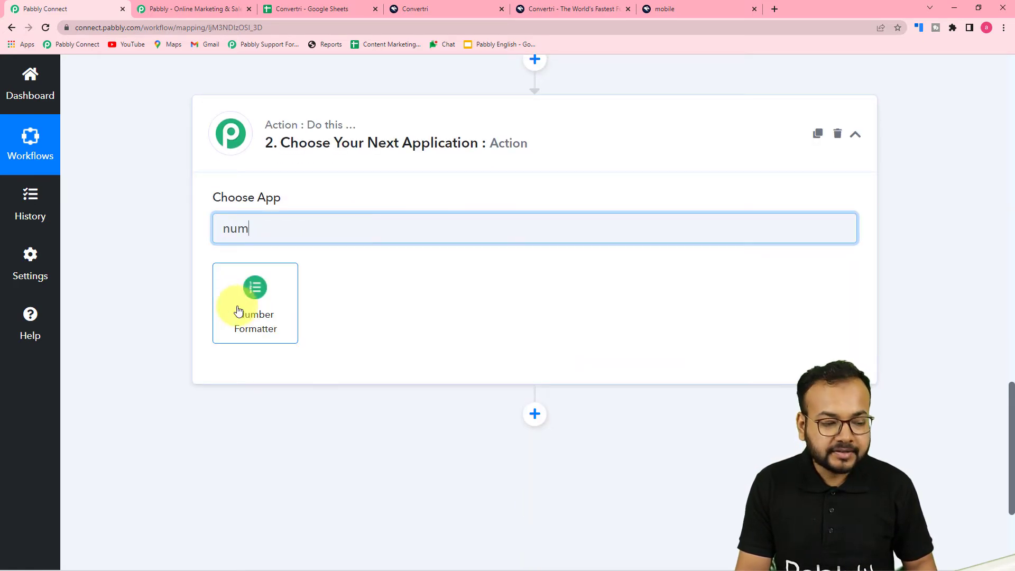
pyautogui.click(255, 312)
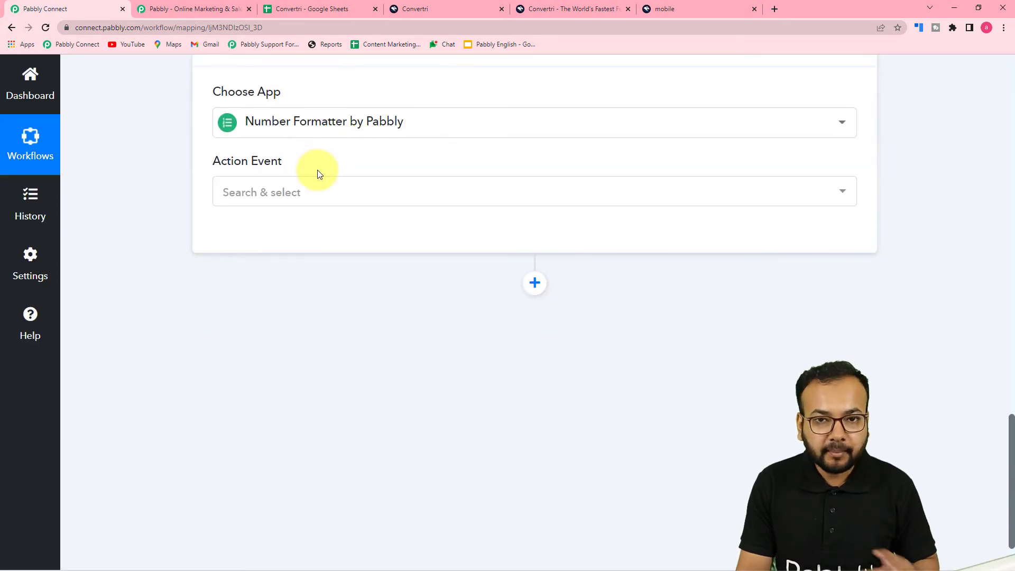
pyautogui.scroll(2, 303, 192)
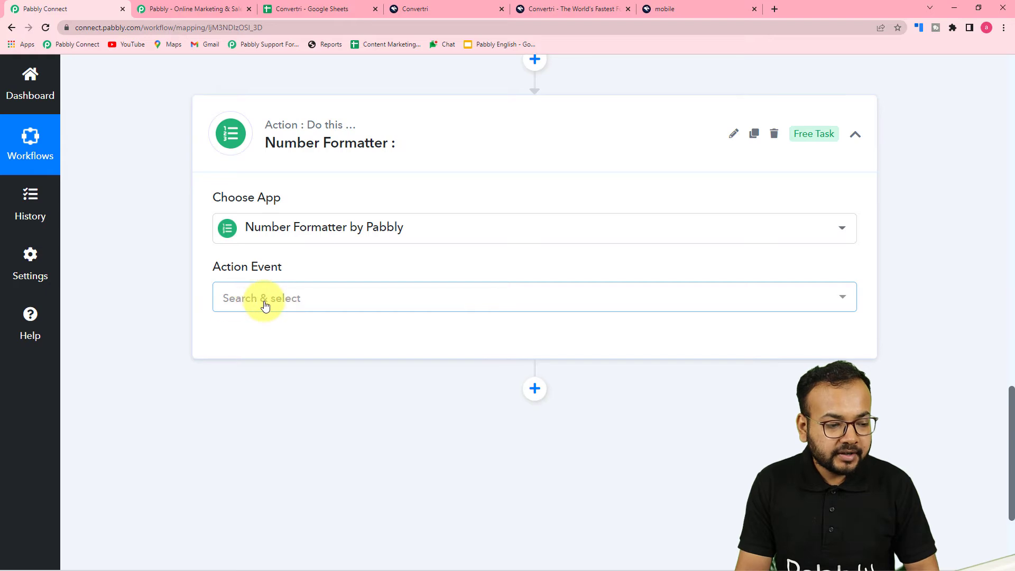
pyautogui.click(263, 300)
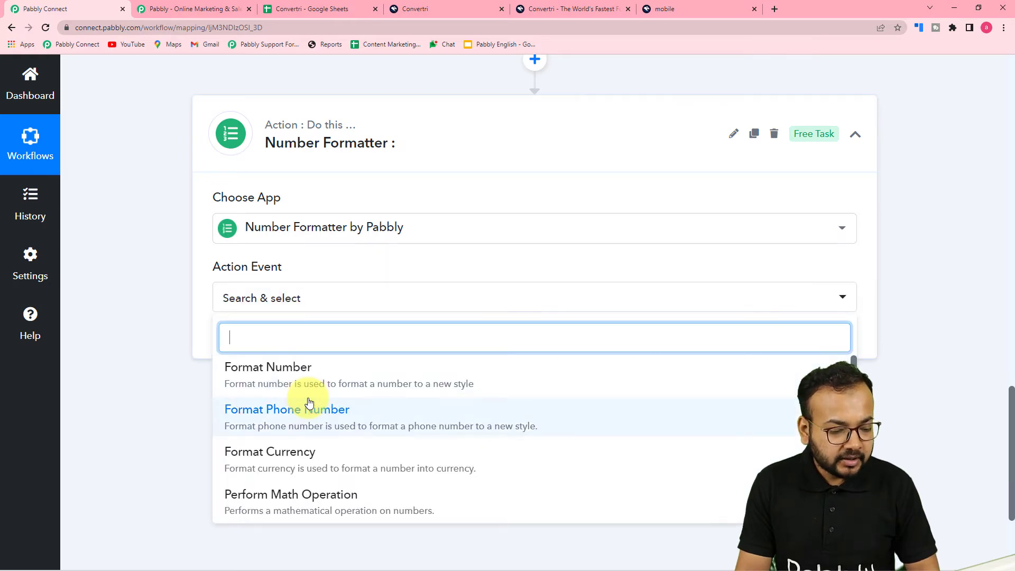
pyautogui.scroll(-2, 338, 409)
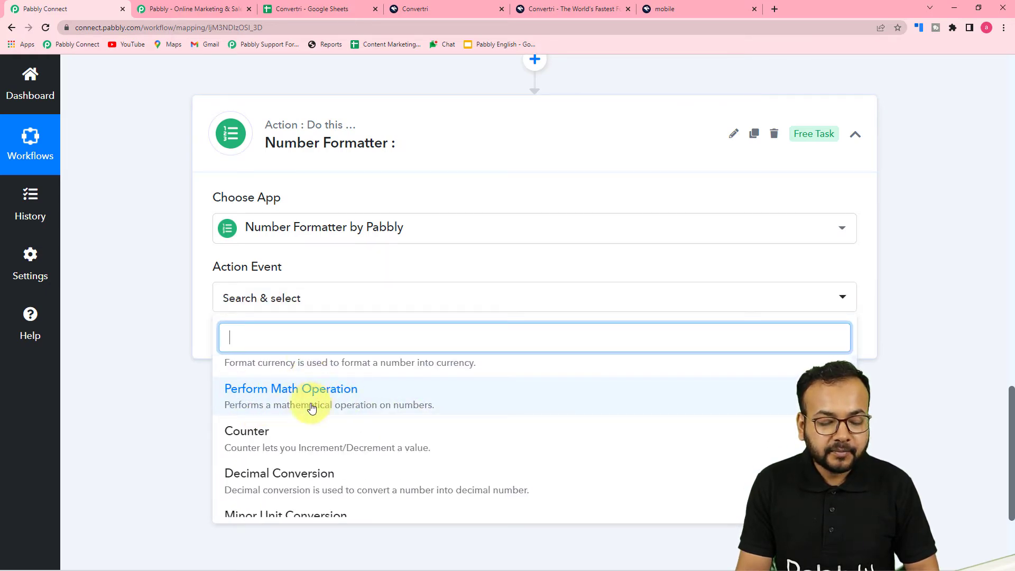
pyautogui.click(297, 402)
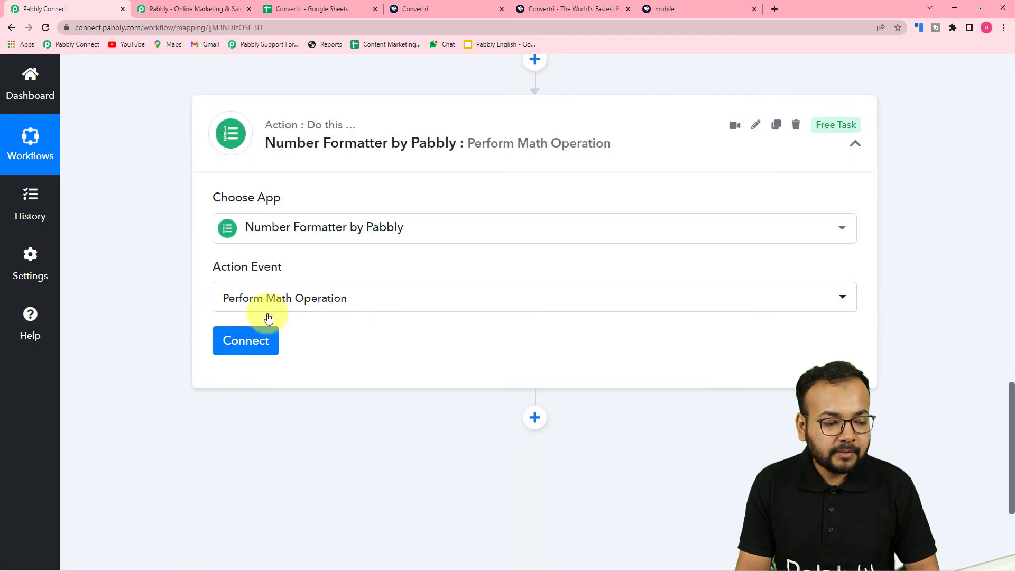
pyautogui.scroll(8, 199, 289)
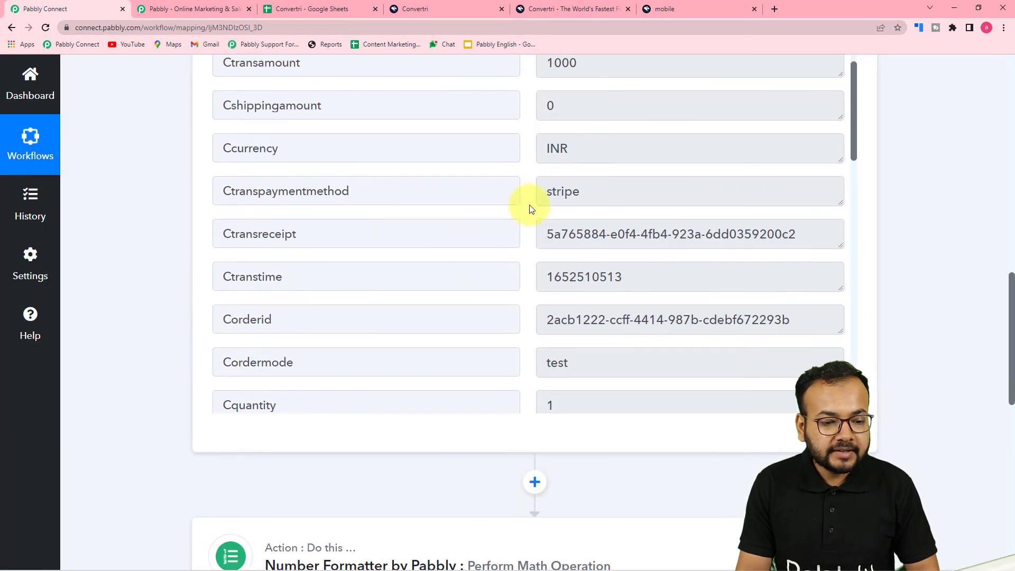
pyautogui.scroll(2, 554, 120)
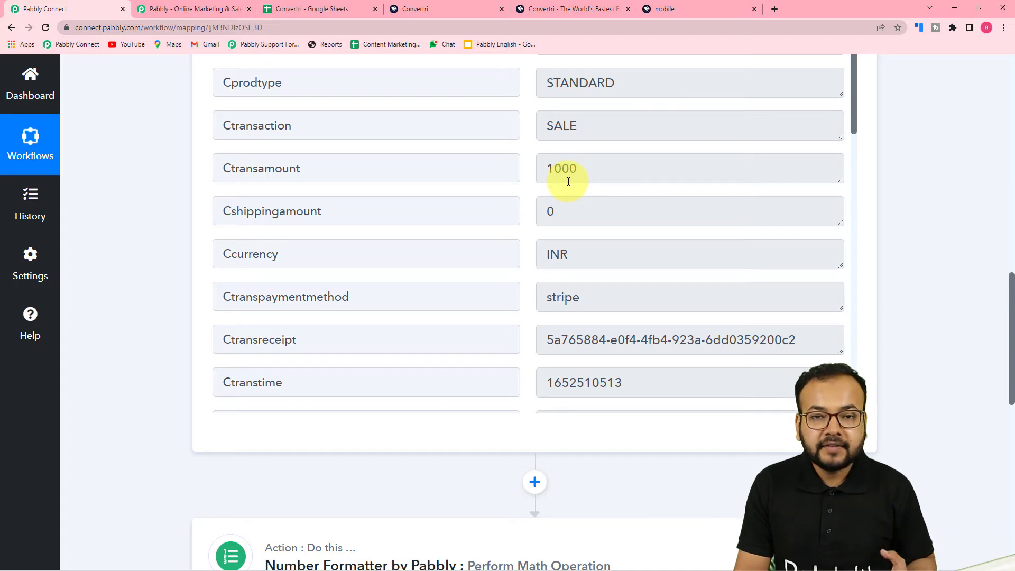
pyautogui.scroll(-6, 164, 180)
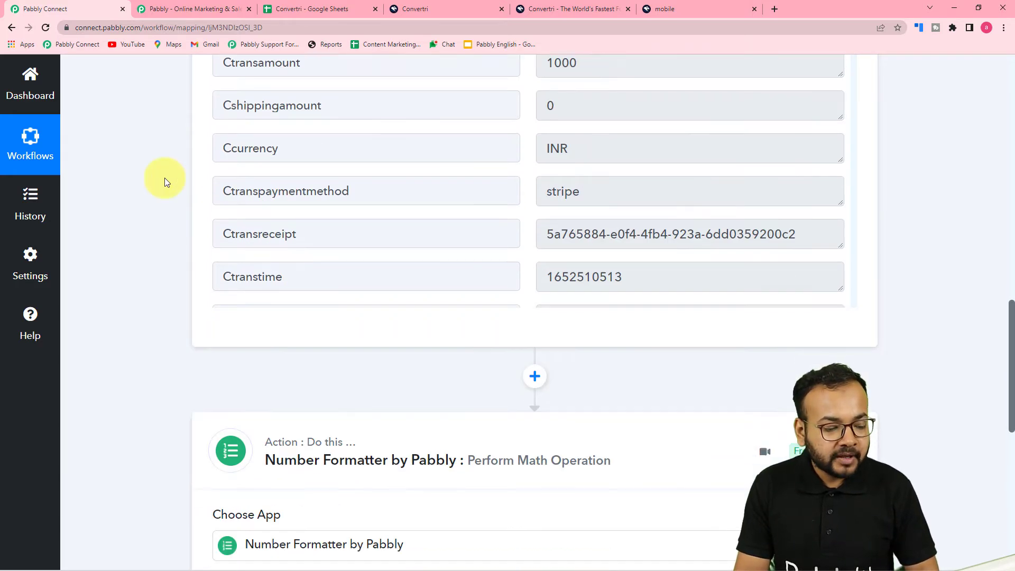
pyautogui.scroll(-2, 142, 235)
pyautogui.click(233, 341)
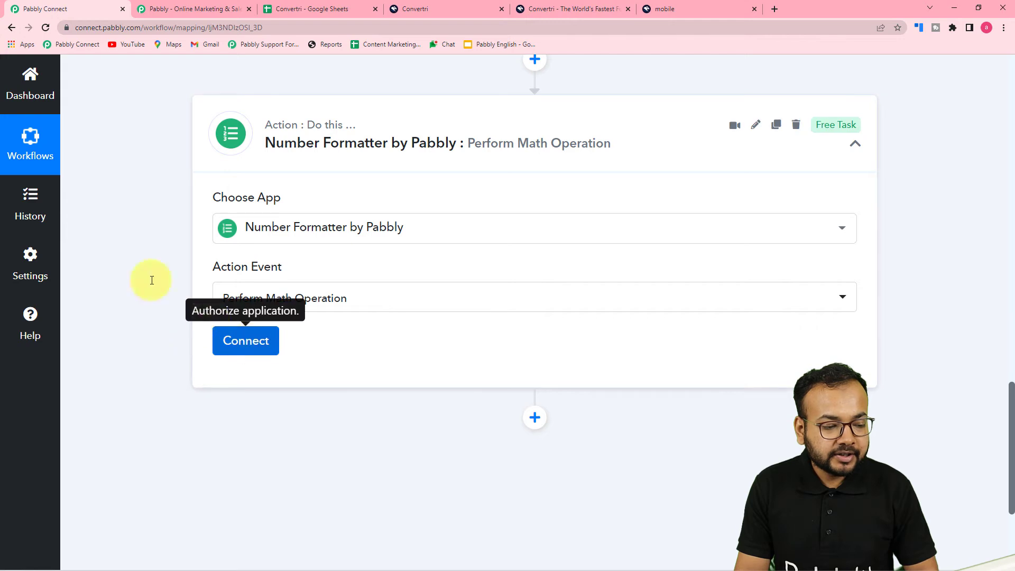
pyautogui.scroll(-6, 134, 261)
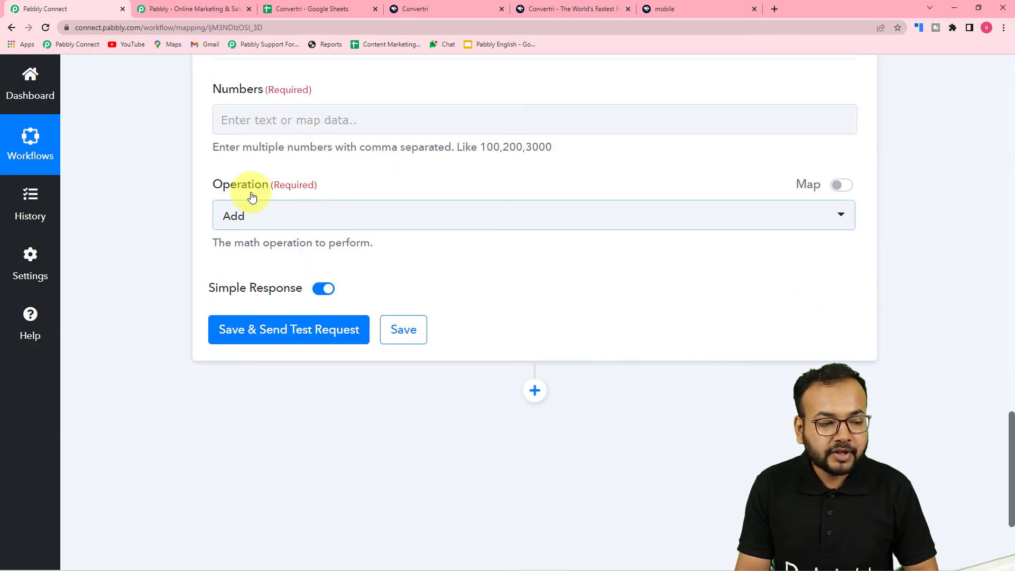
pyautogui.scroll(4, 300, 182)
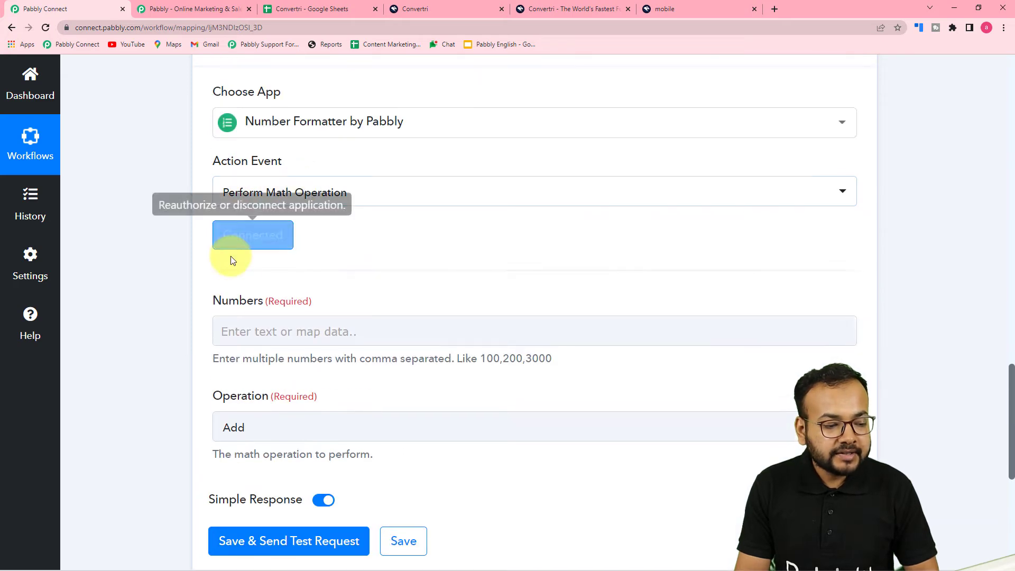
pyautogui.scroll(15, 181, 204)
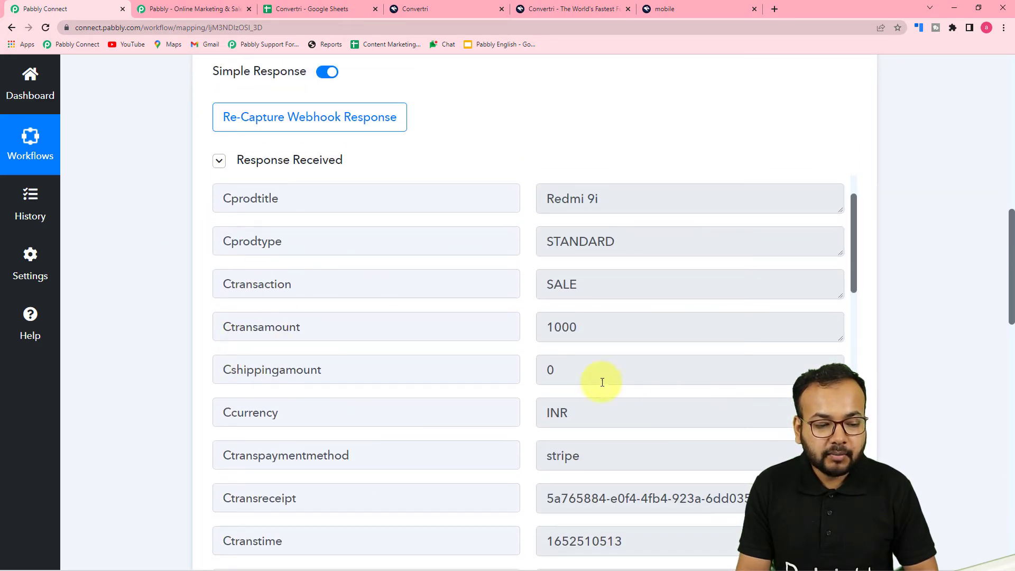
pyautogui.scroll(-11, 187, 318)
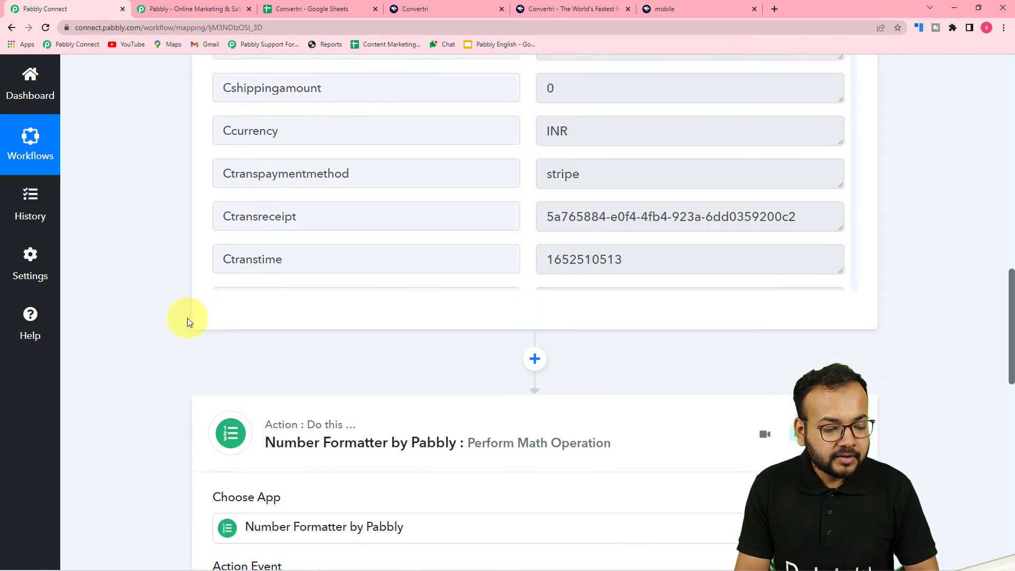
pyautogui.scroll(-5, 187, 318)
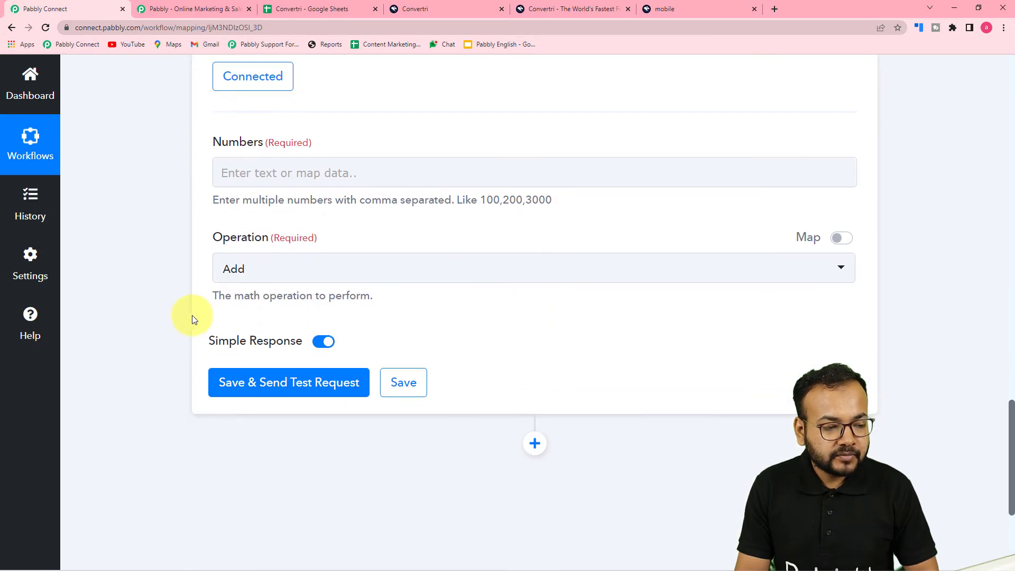
# Step: Fill the Numbers field with the mapped Ctransamount value (1000) followed by ',100'
pyautogui.click(328, 173)
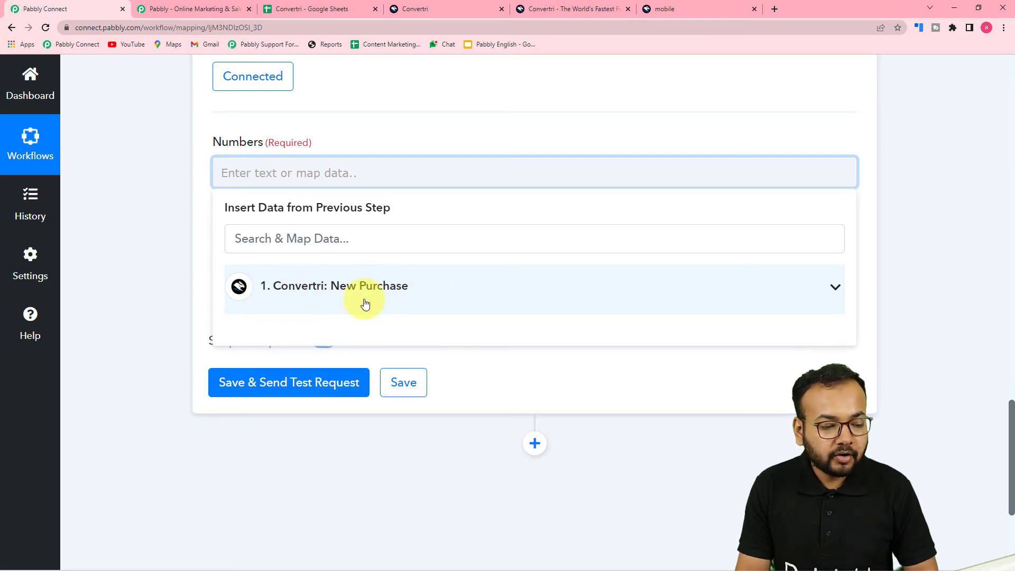
pyautogui.click(364, 302)
pyautogui.scroll(-1, 418, 391)
pyautogui.click(333, 406)
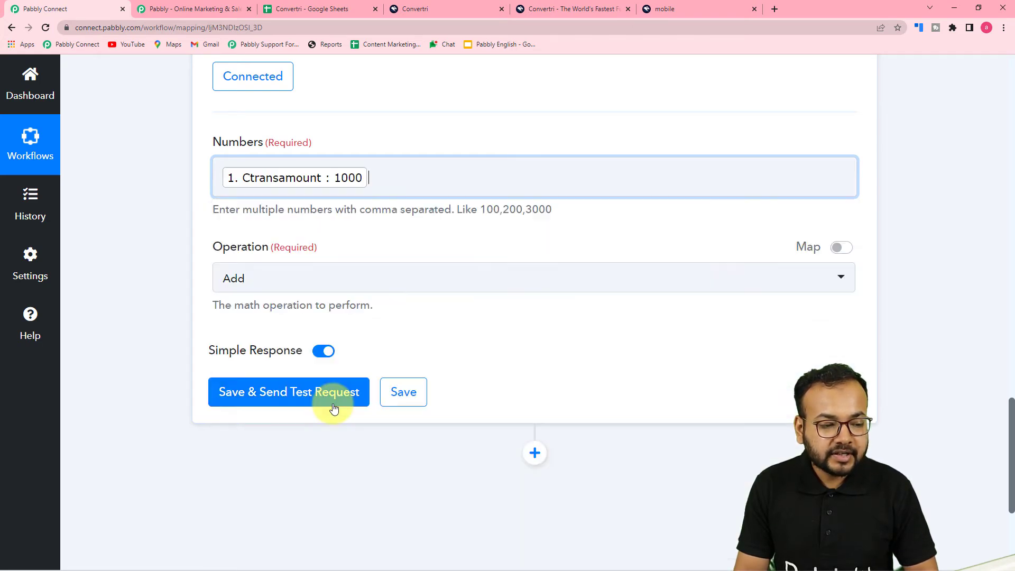
pyautogui.click(154, 236)
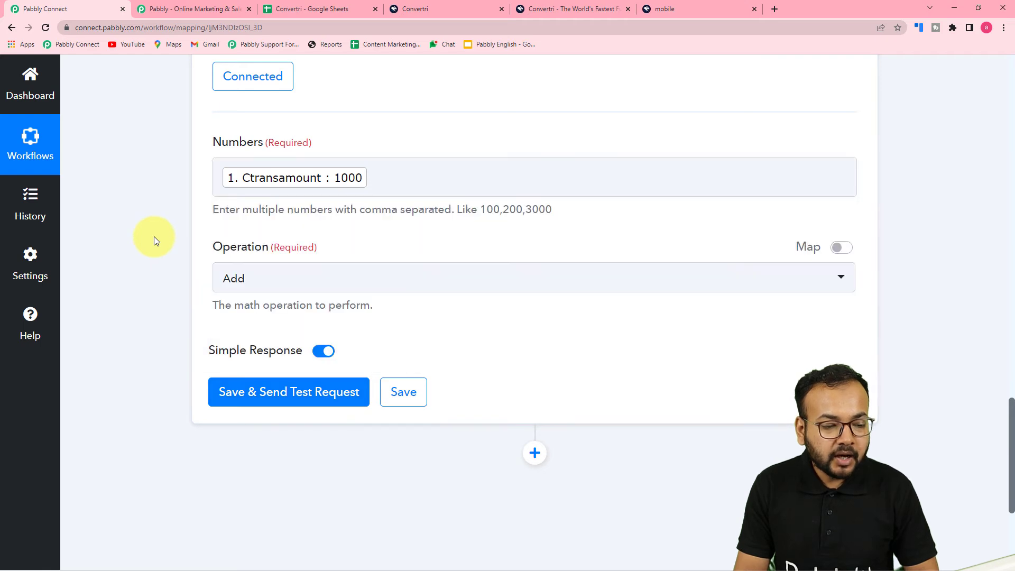
pyautogui.click(406, 180)
pyautogui.write(',')
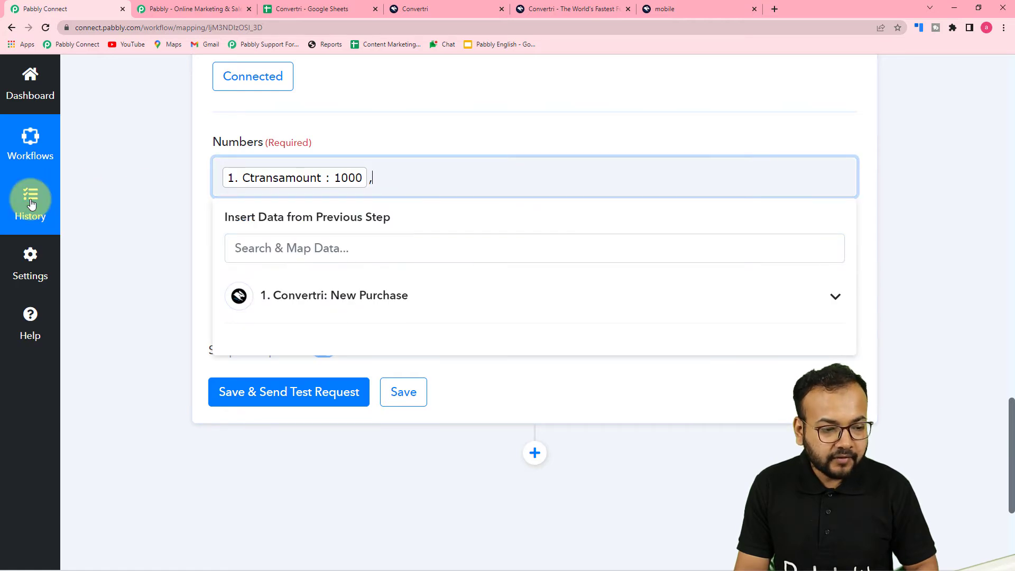
pyautogui.click(128, 190)
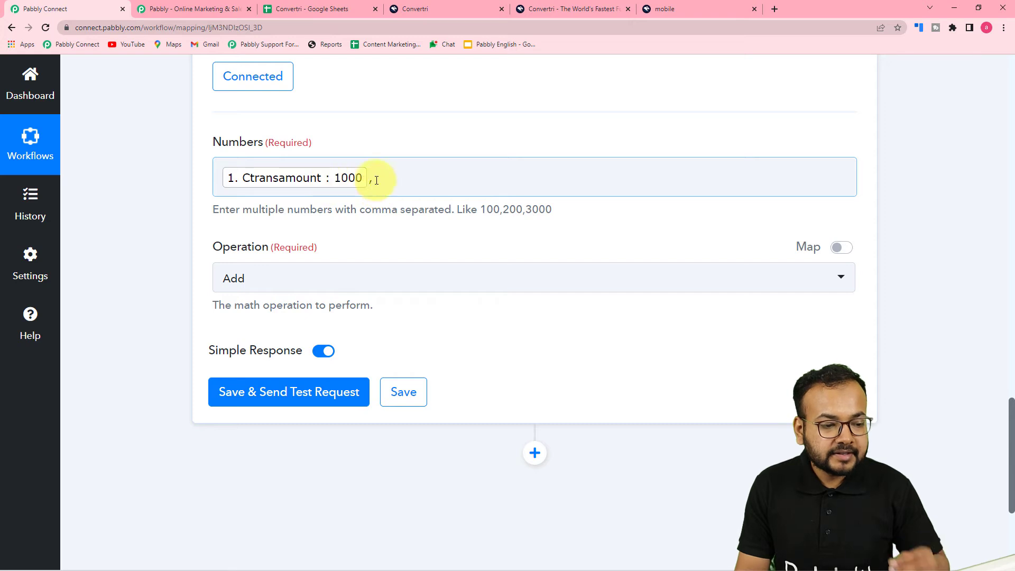
pyautogui.click(396, 181)
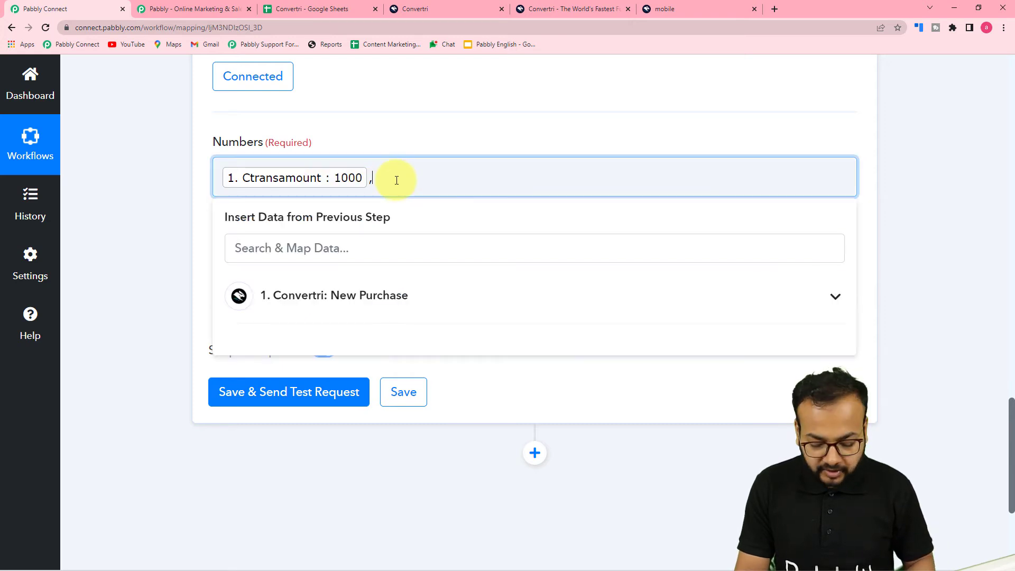
pyautogui.write('100')
pyautogui.click(147, 220)
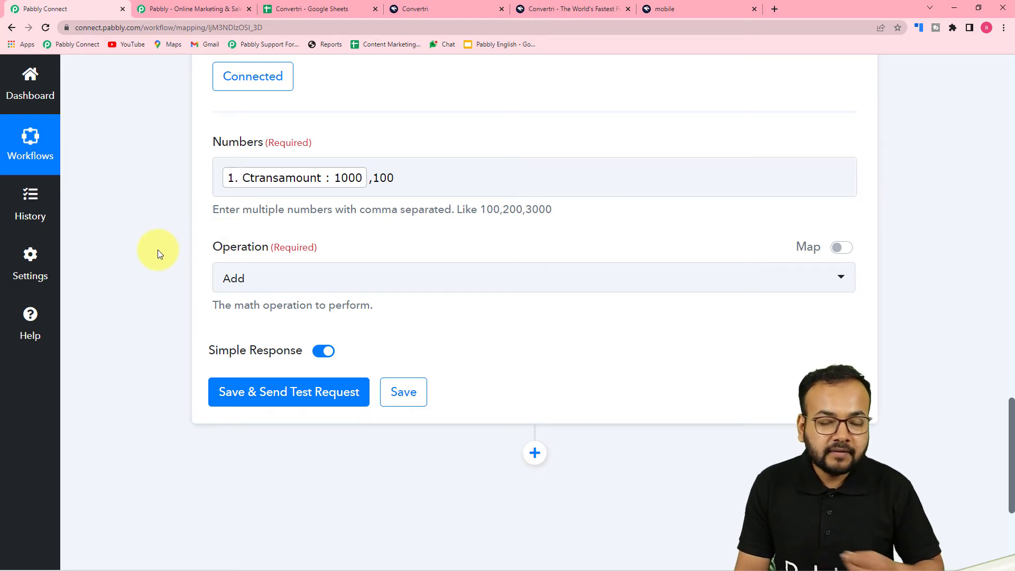
pyautogui.scroll(1, 157, 250)
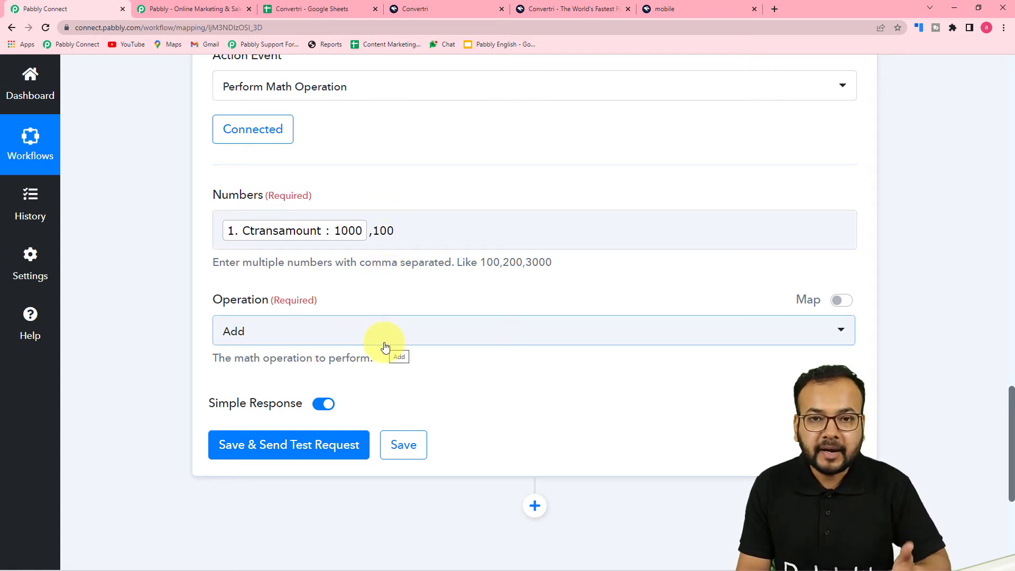
# Step: Set the operation to Divide and run a test, giving a Result of 10
pyautogui.scroll(-1, 387, 346)
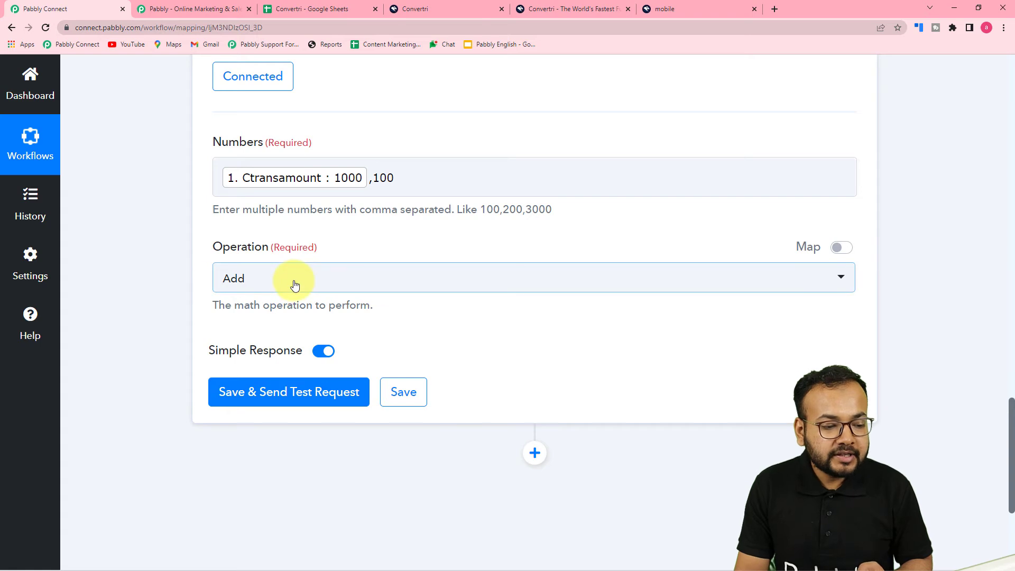
pyautogui.click(295, 286)
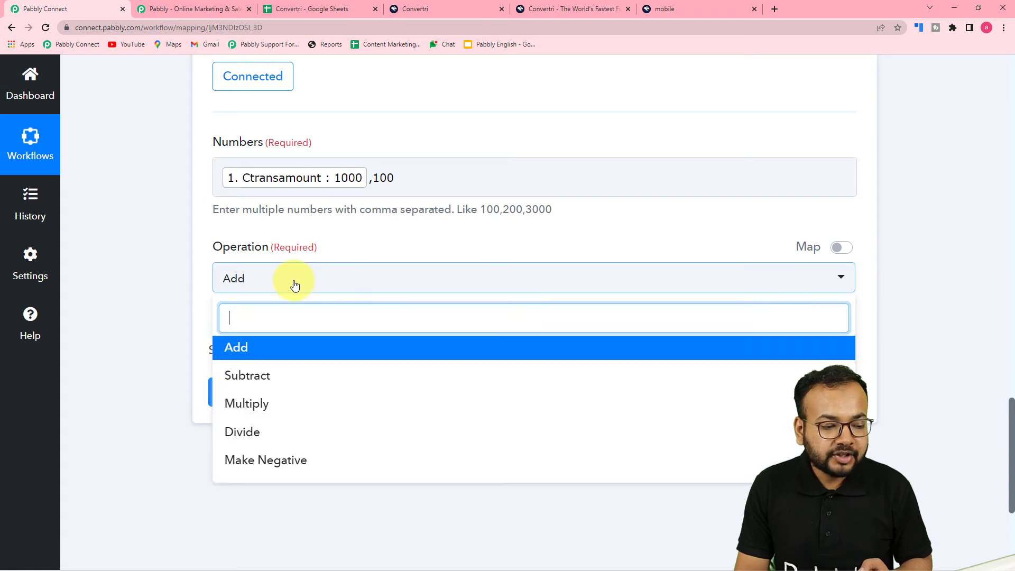
pyautogui.click(249, 434)
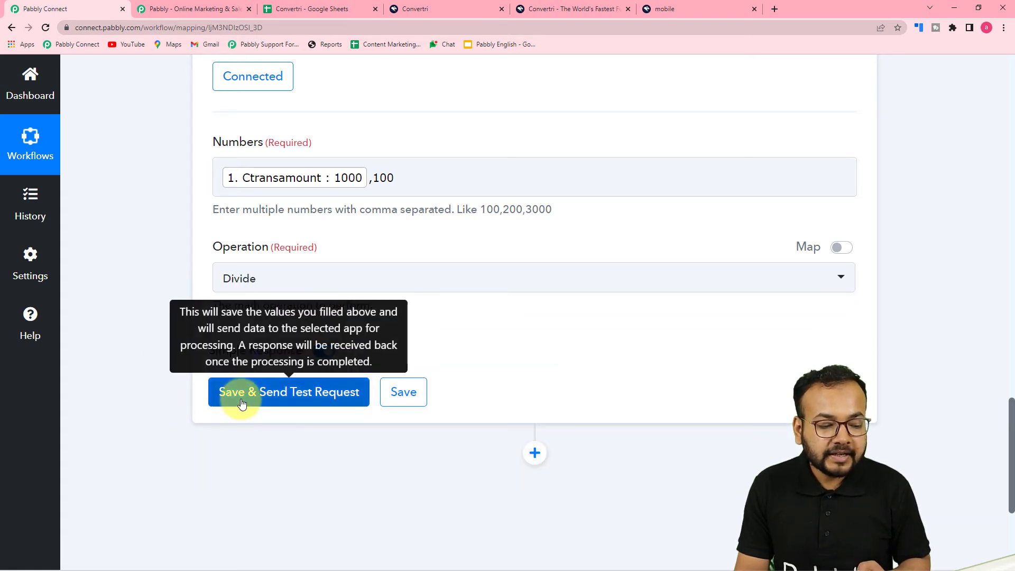
pyautogui.click(241, 407)
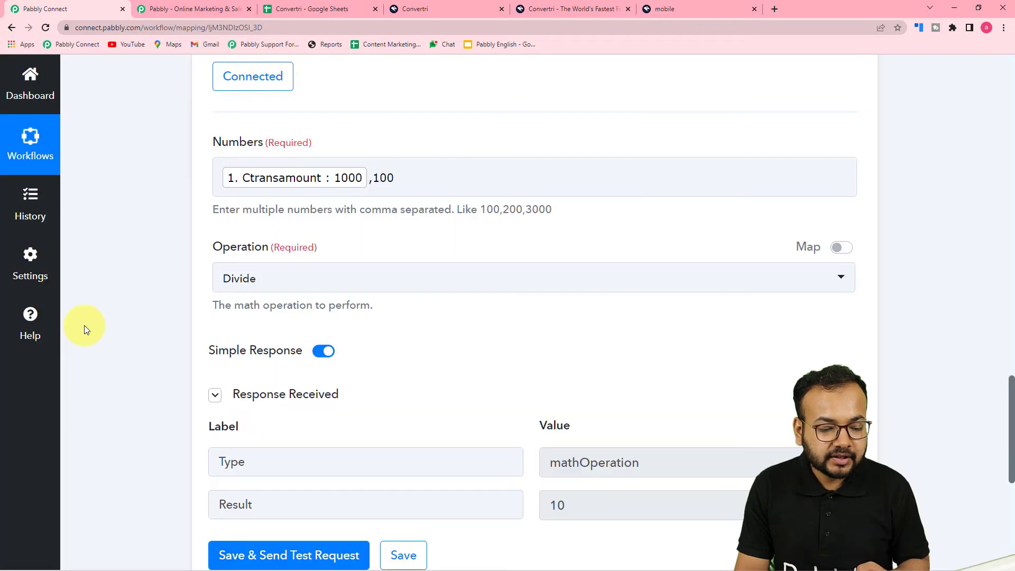
pyautogui.scroll(-4, 85, 325)
pyautogui.scroll(-2, 86, 330)
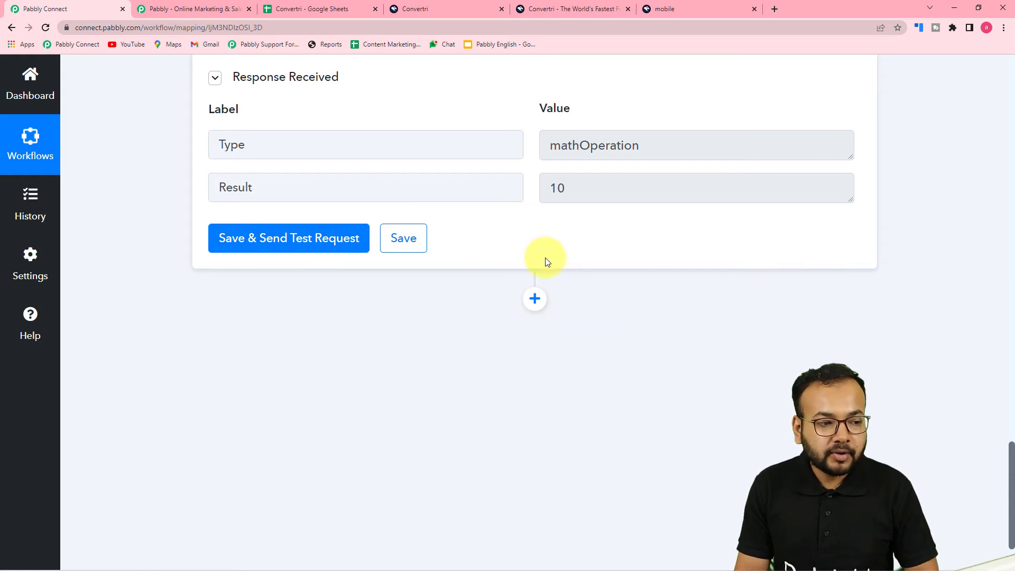
# Step: Compare the result with the Price column in the Convertri spreadsheet, then return to the workflow
pyautogui.click(318, 11)
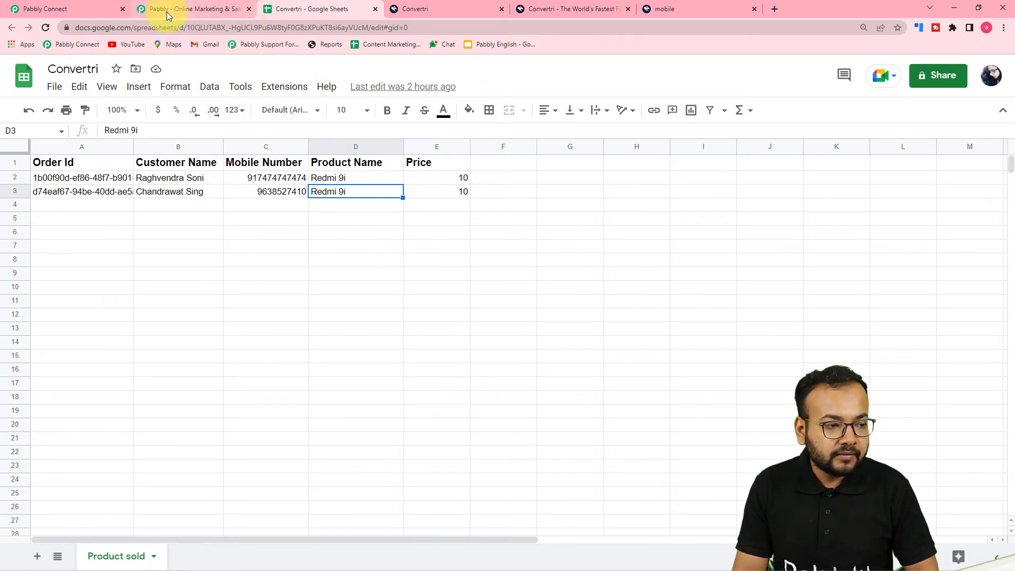
pyautogui.click(100, 11)
pyautogui.scroll(-2, 238, 285)
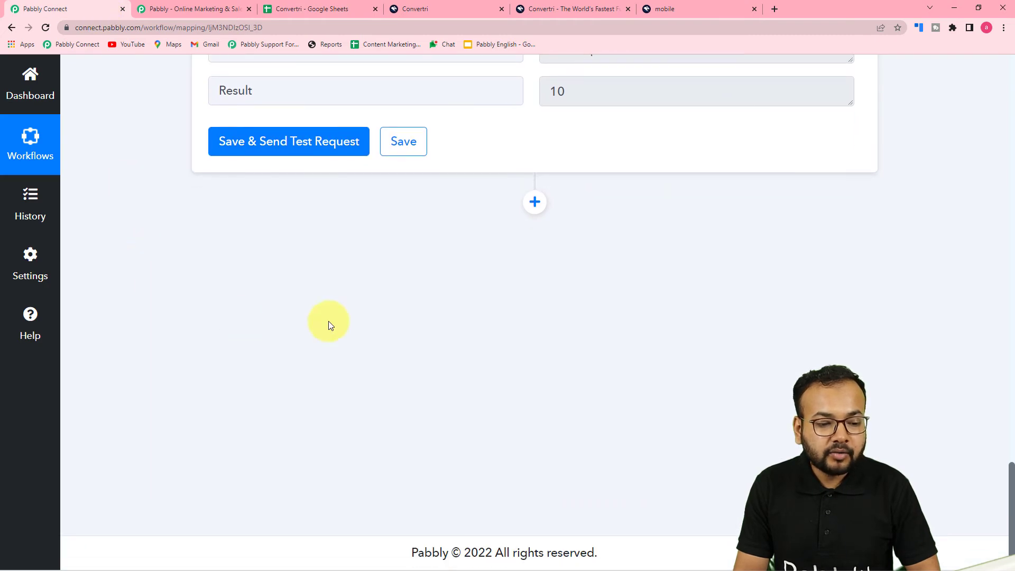
# Step: Add a Google Sheets action step with the Add New Row event and begin connecting an account
pyautogui.click(534, 201)
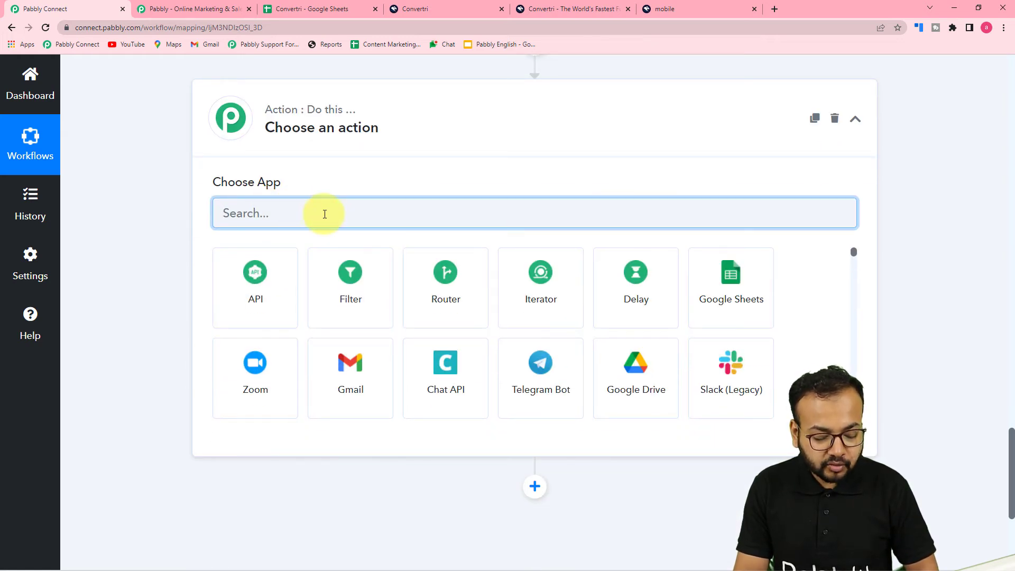
pyautogui.write('goo')
pyautogui.click(272, 309)
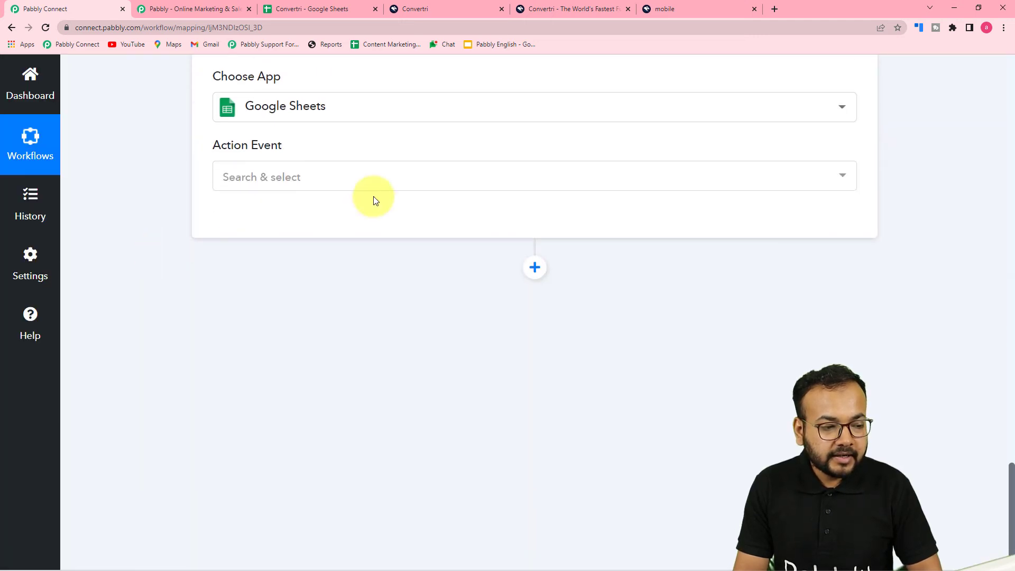
pyautogui.click(280, 177)
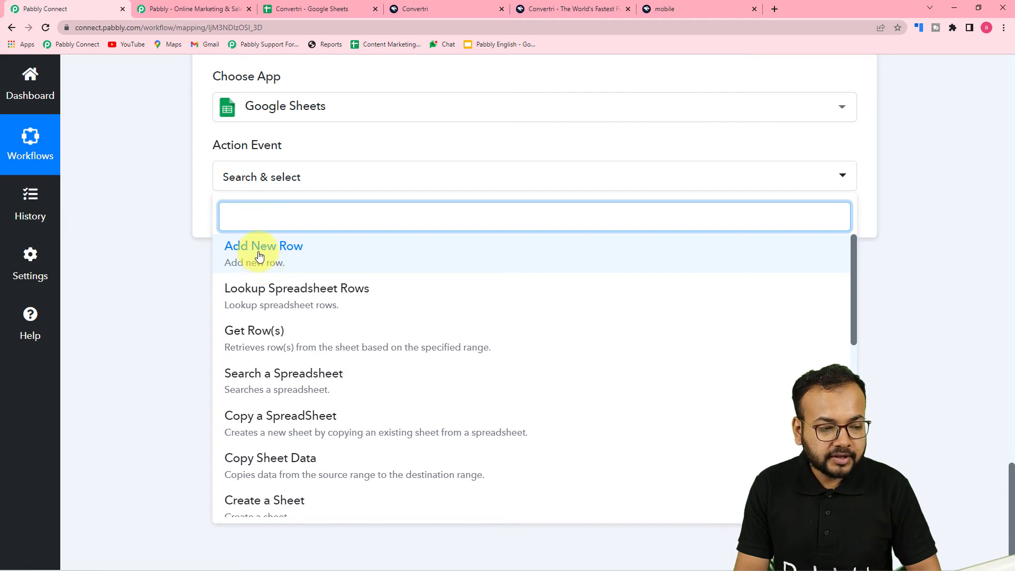
pyautogui.click(259, 256)
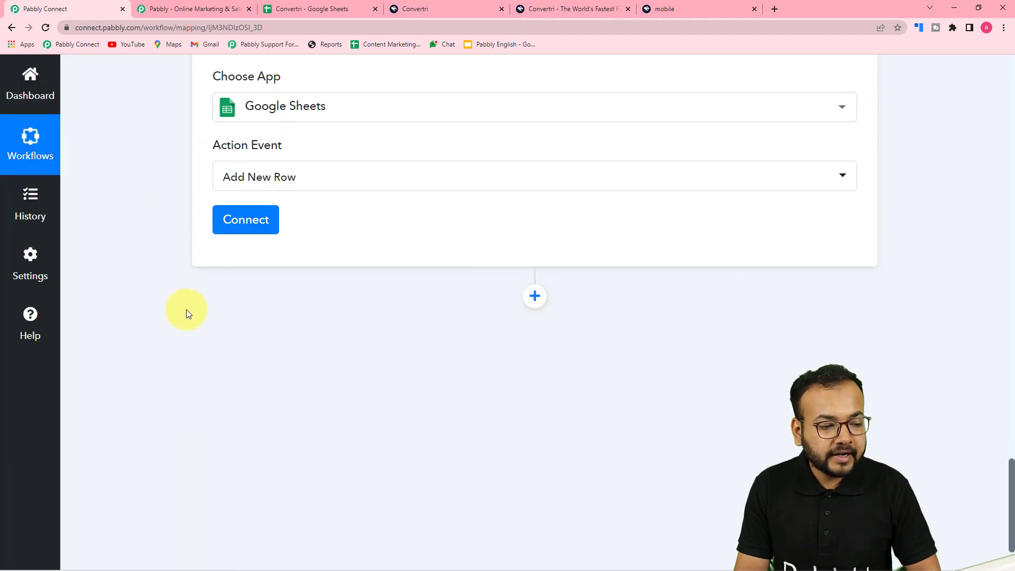
pyautogui.click(247, 221)
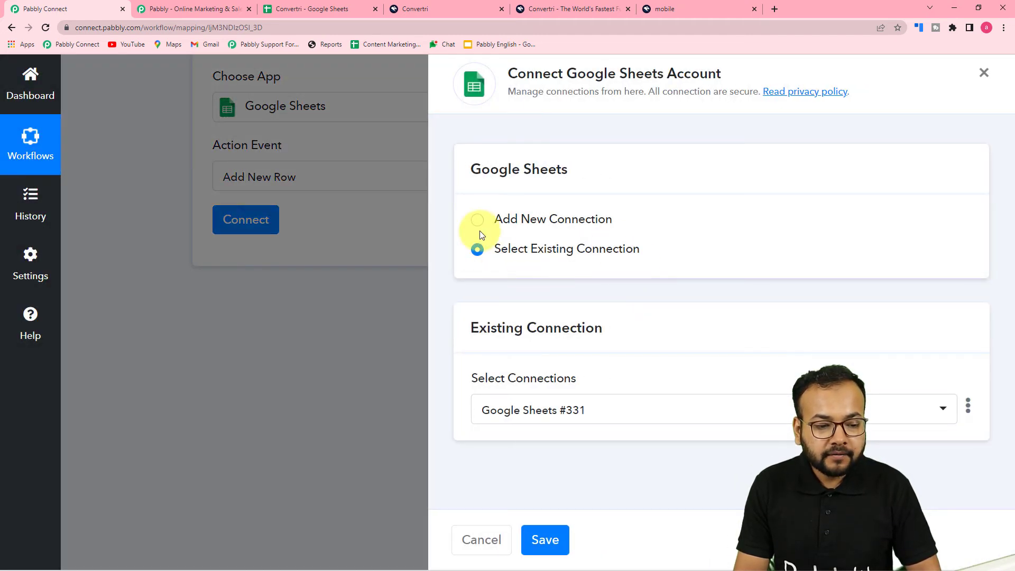
# Step: Create a new Google Sheets connection by signing into a Google account and granting Pabbly access
pyautogui.click(478, 221)
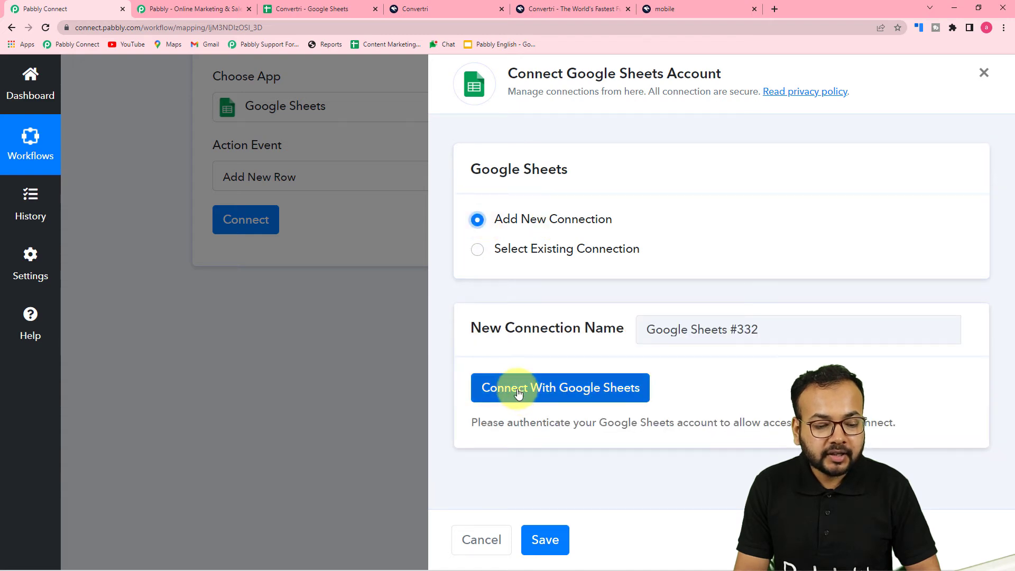
pyautogui.click(543, 389)
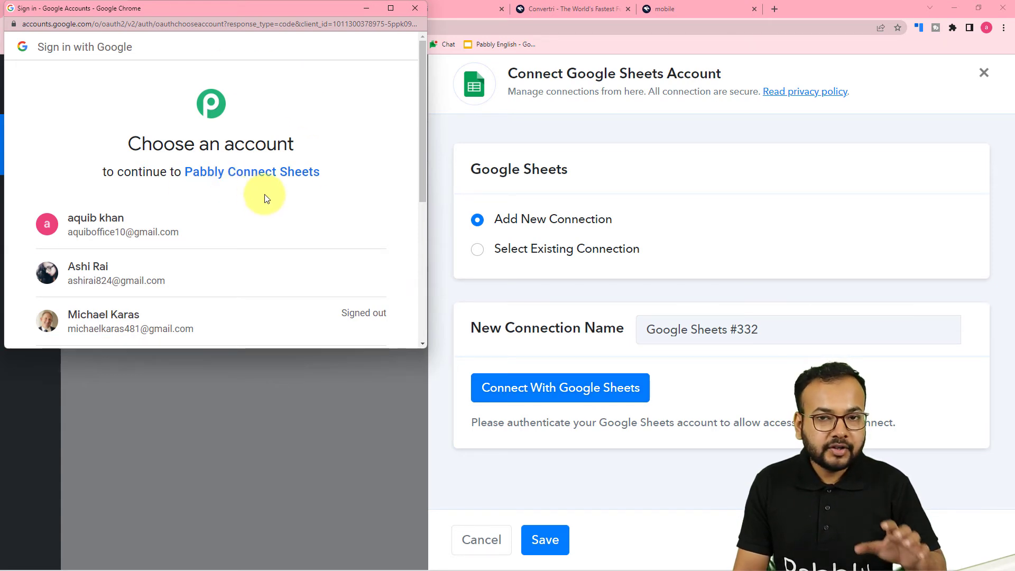
pyautogui.click(157, 275)
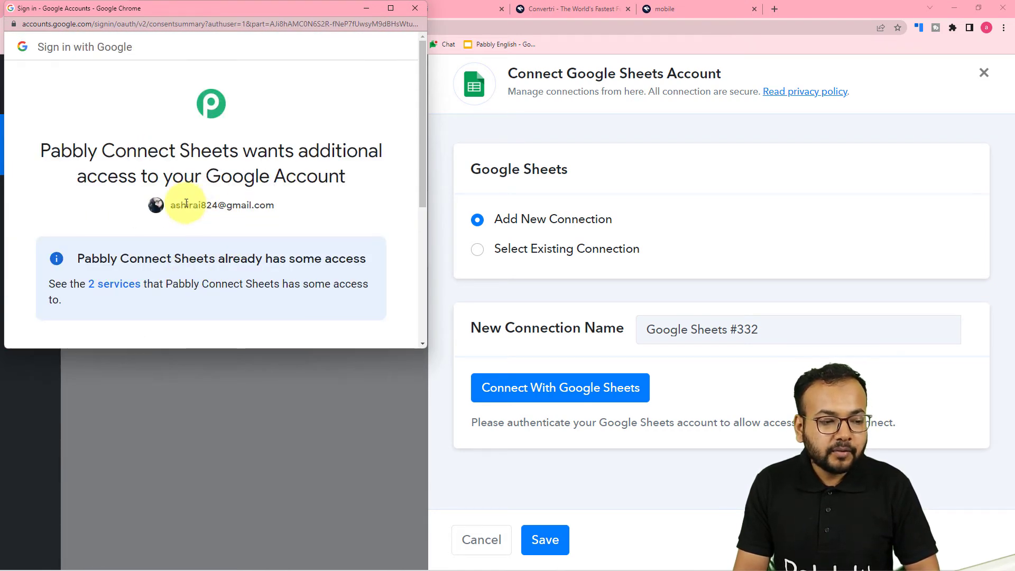
pyautogui.scroll(-1, 186, 203)
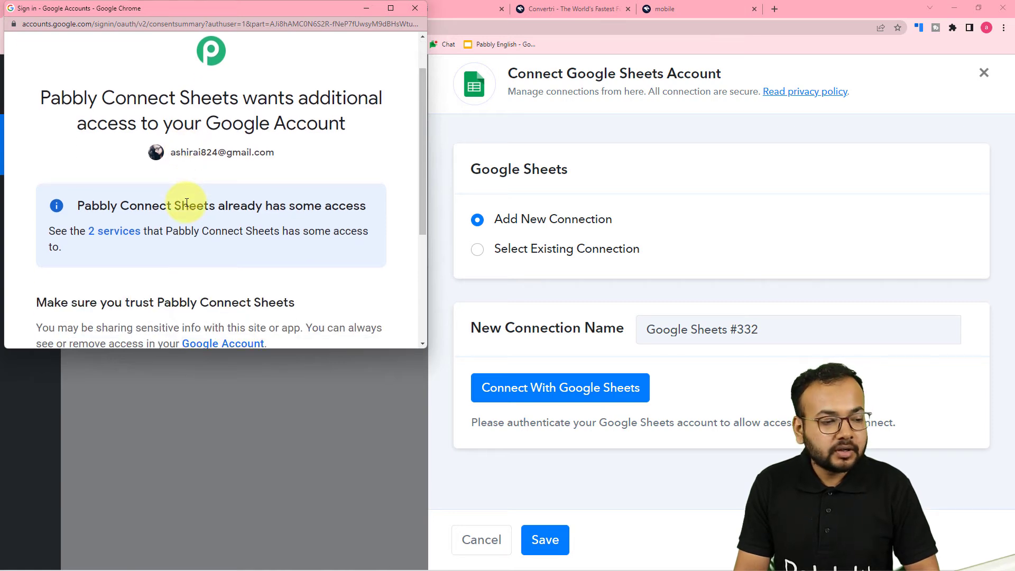
pyautogui.scroll(-2, 187, 203)
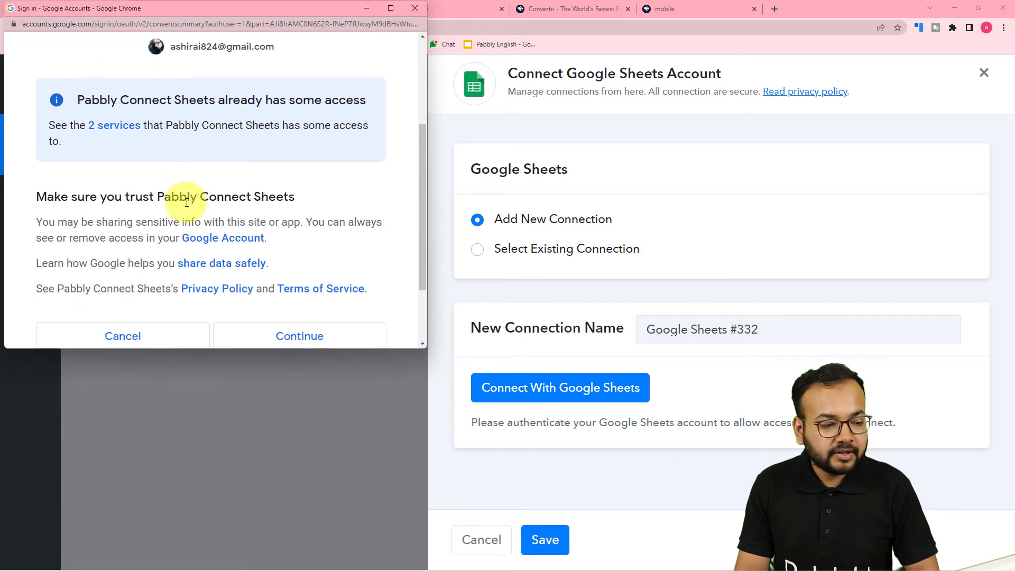
pyautogui.scroll(-2, 187, 202)
pyautogui.click(284, 255)
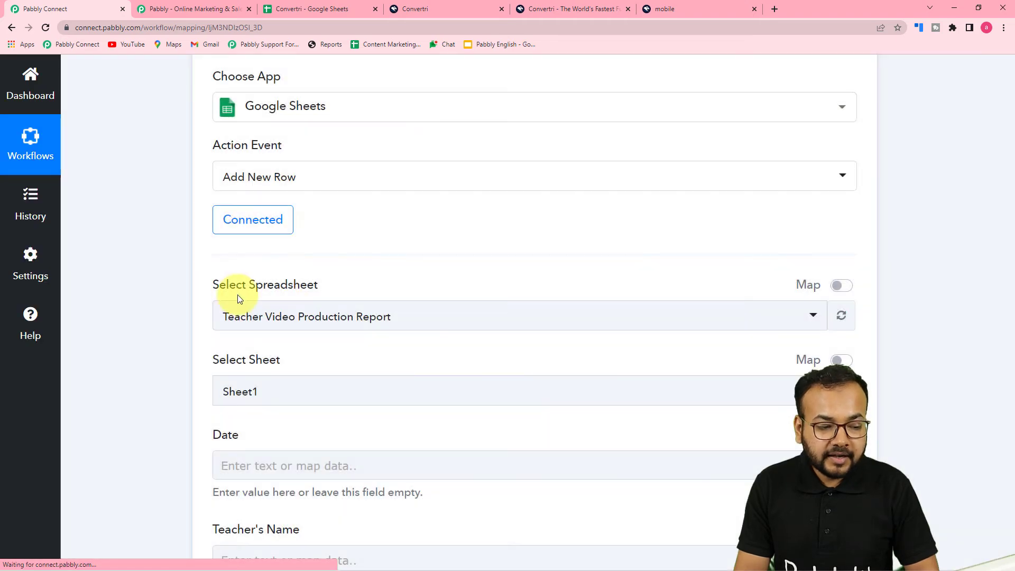
# Step: Check the Convertri spreadsheet's columns, then open Pabbly's Select Spreadsheet dropdown
pyautogui.scroll(-4, 141, 290)
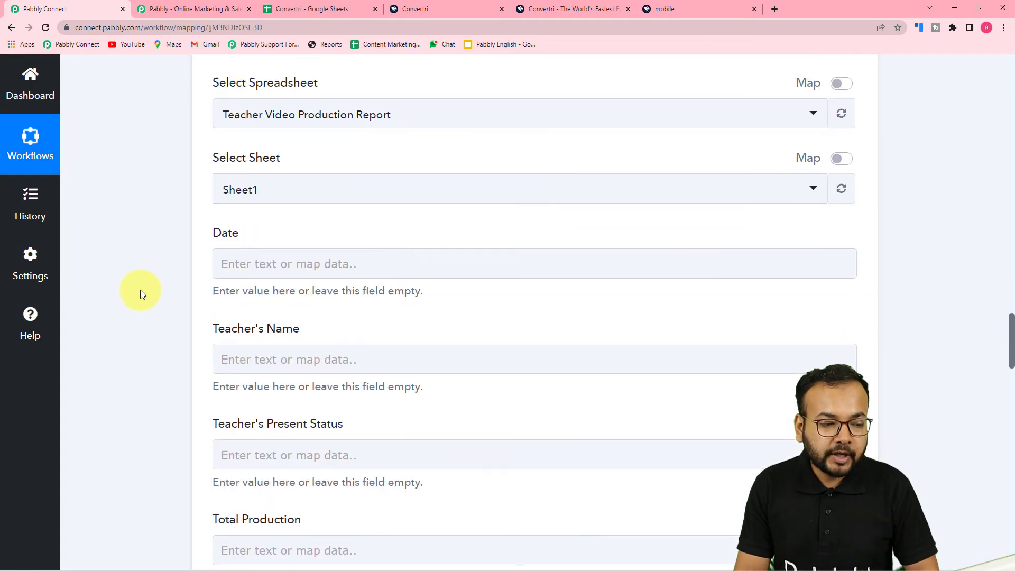
pyautogui.scroll(2, 147, 283)
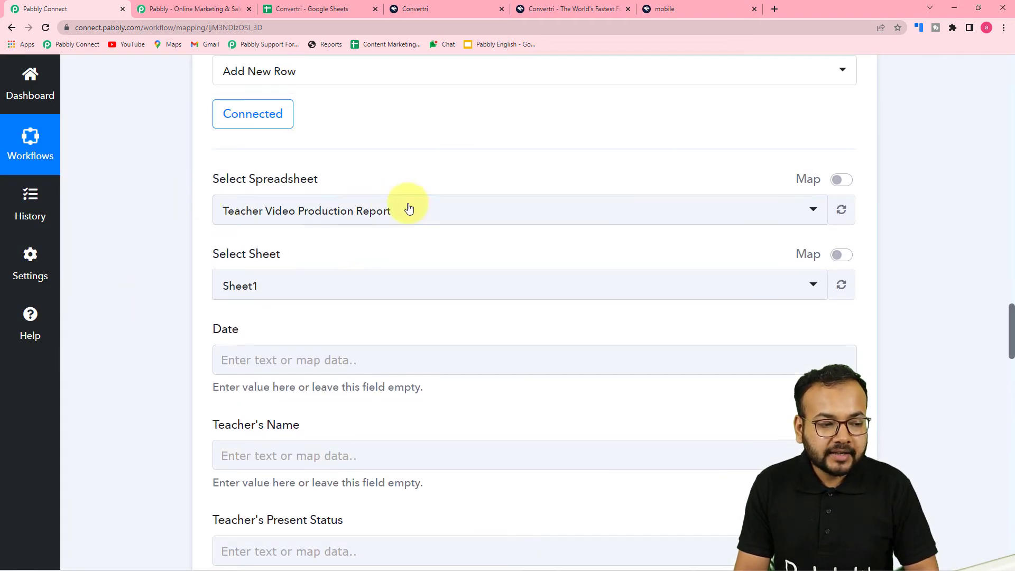
pyautogui.click(317, 13)
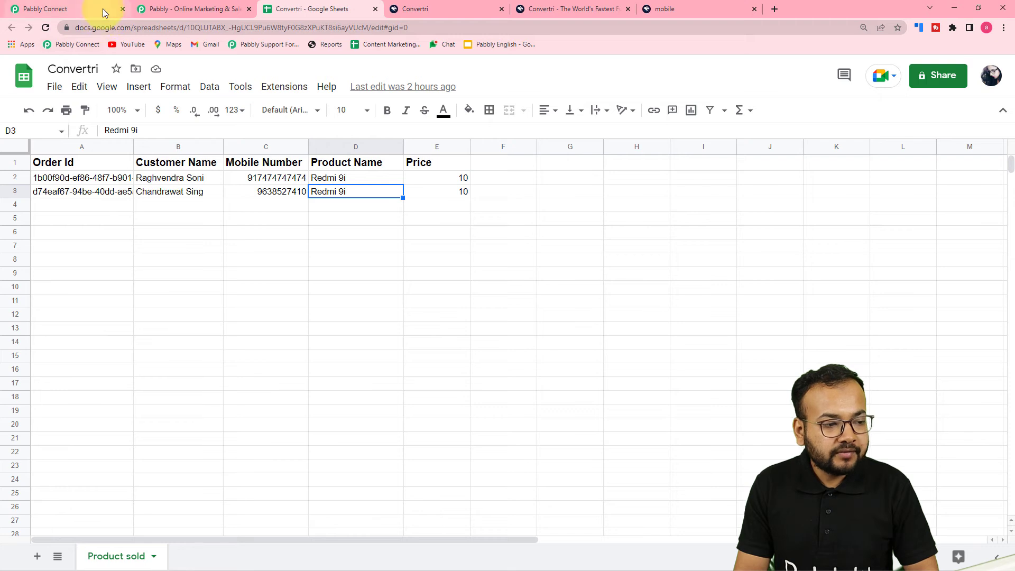
pyautogui.click(103, 11)
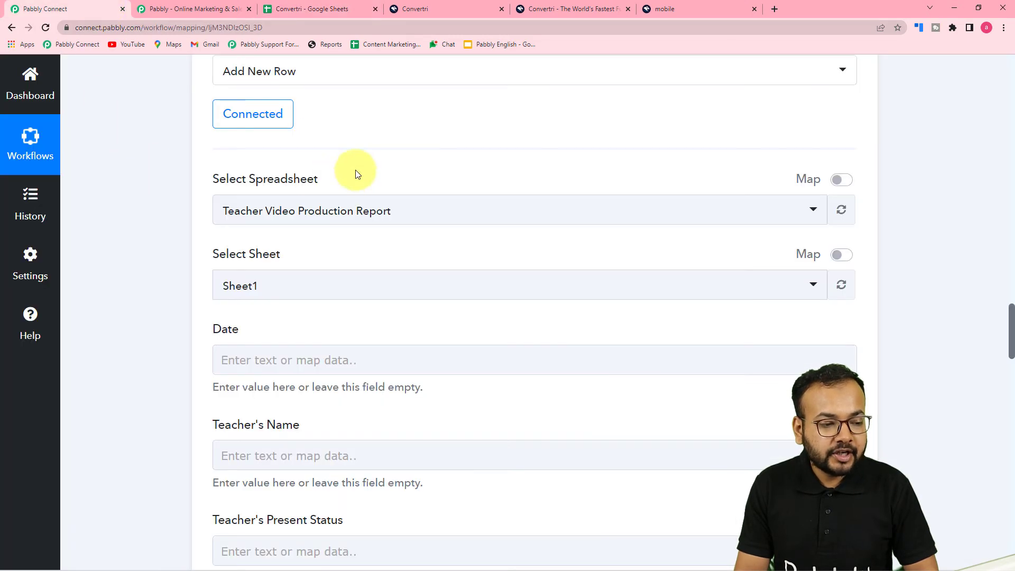
pyautogui.click(396, 217)
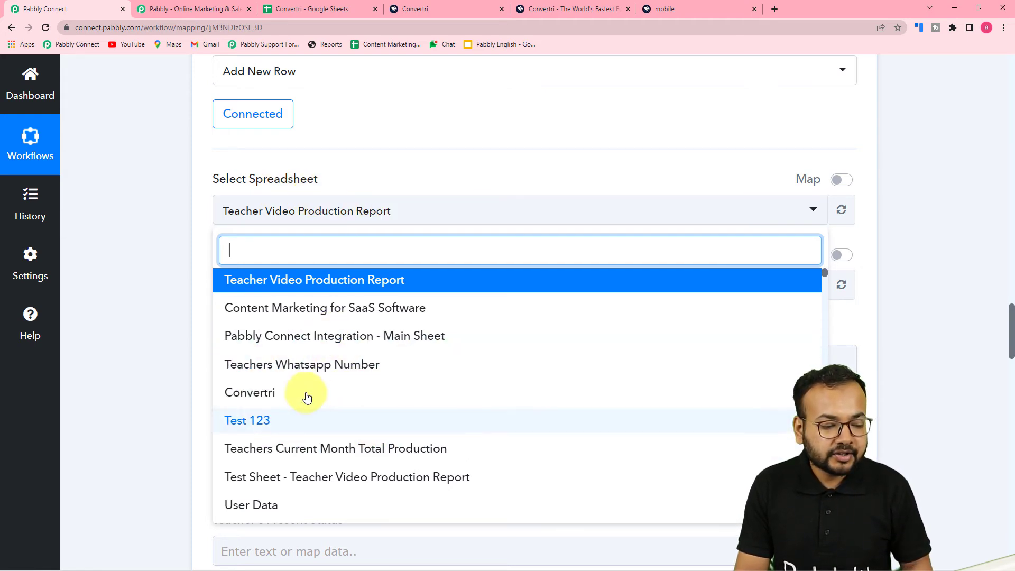
# Step: Select the Convertri spreadsheet as the target and compare against the Product sold sheet's columns
pyautogui.click(228, 400)
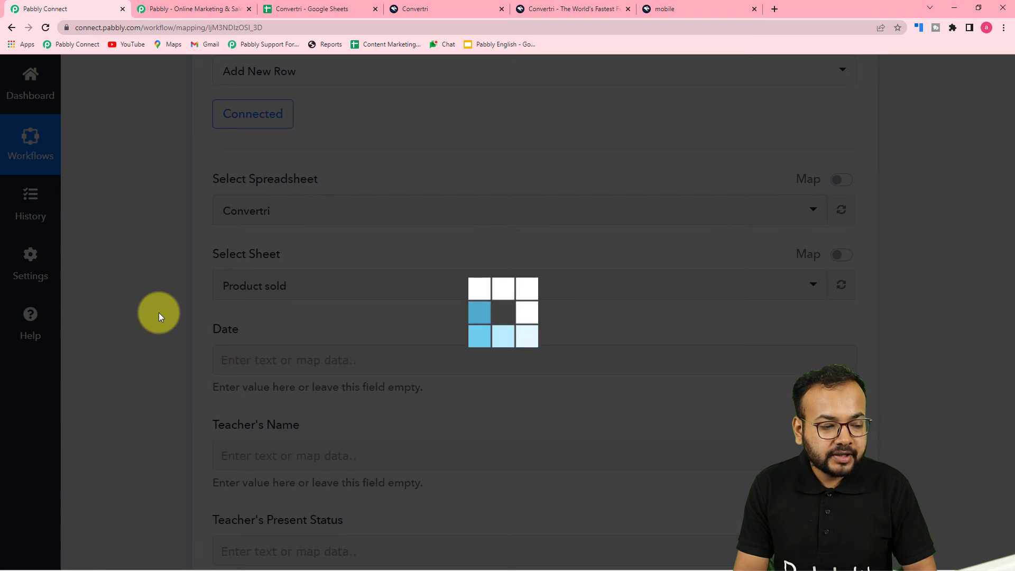
pyautogui.scroll(-1, 159, 312)
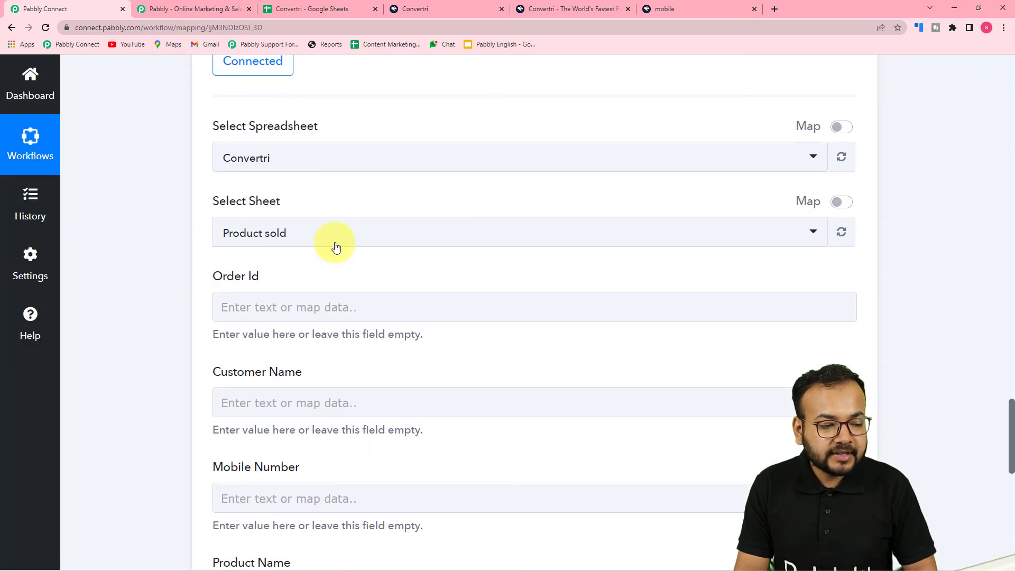
pyautogui.click(290, 7)
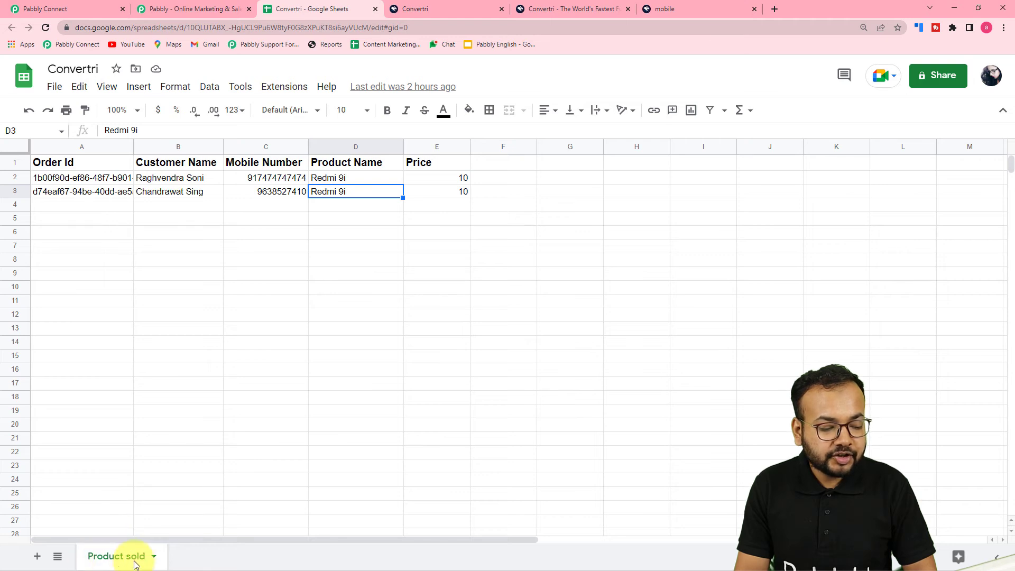
pyautogui.click(58, 9)
pyautogui.scroll(-4, 119, 225)
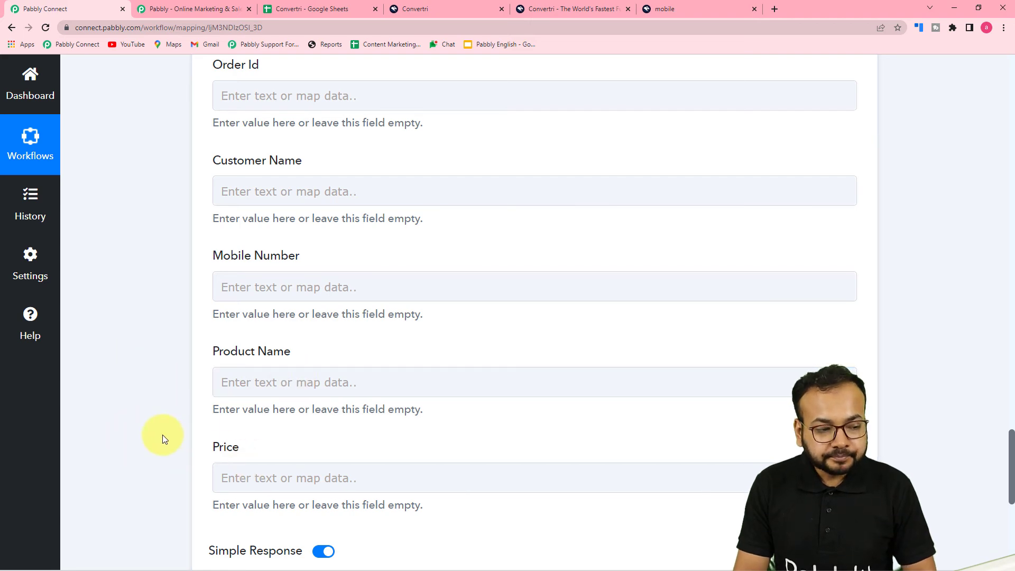
pyautogui.scroll(7, 163, 434)
pyautogui.scroll(12, 163, 434)
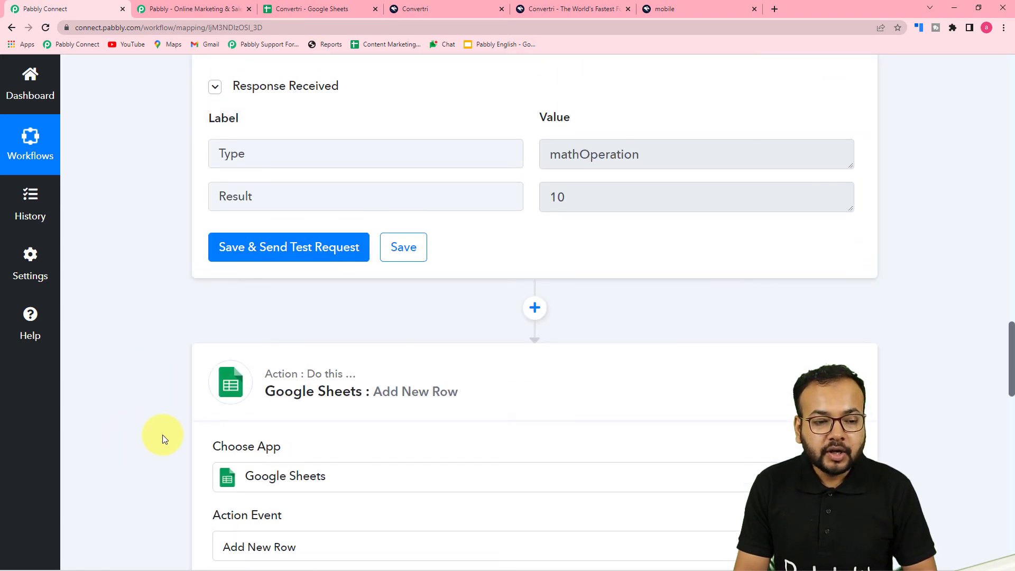
pyautogui.scroll(10, 163, 434)
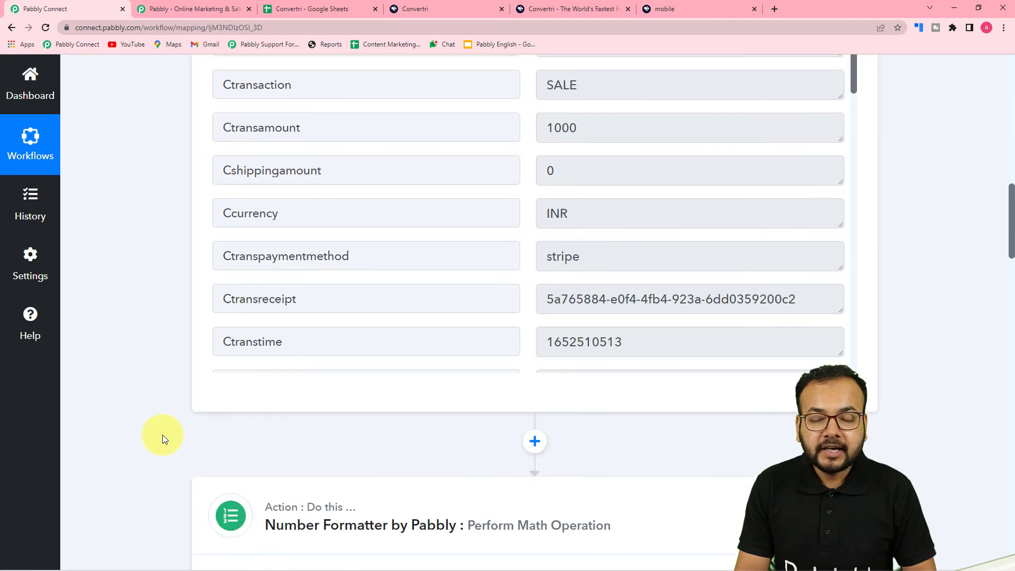
pyautogui.scroll(4, 162, 435)
pyautogui.scroll(-4, 163, 436)
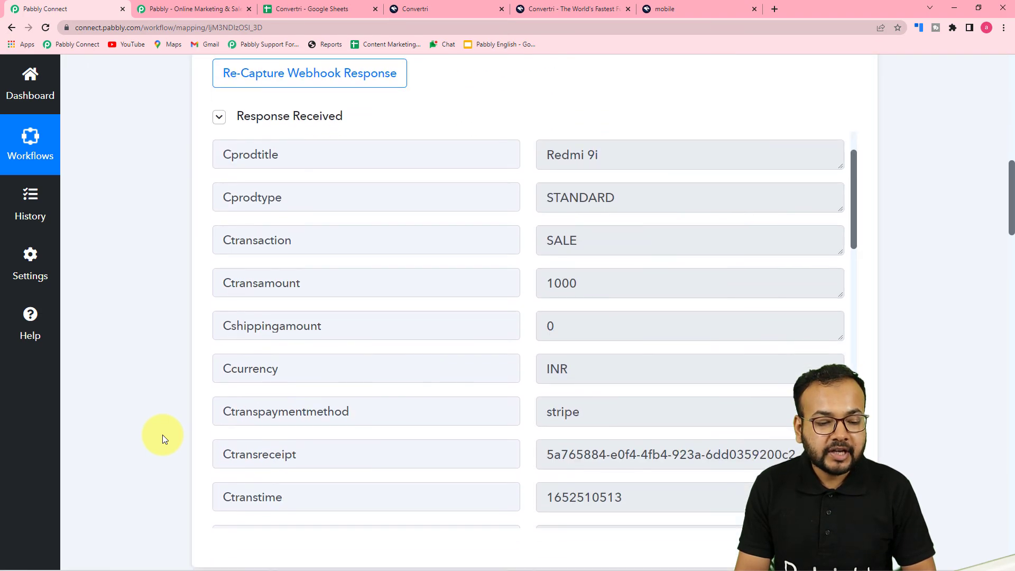
pyautogui.scroll(-4, 380, 349)
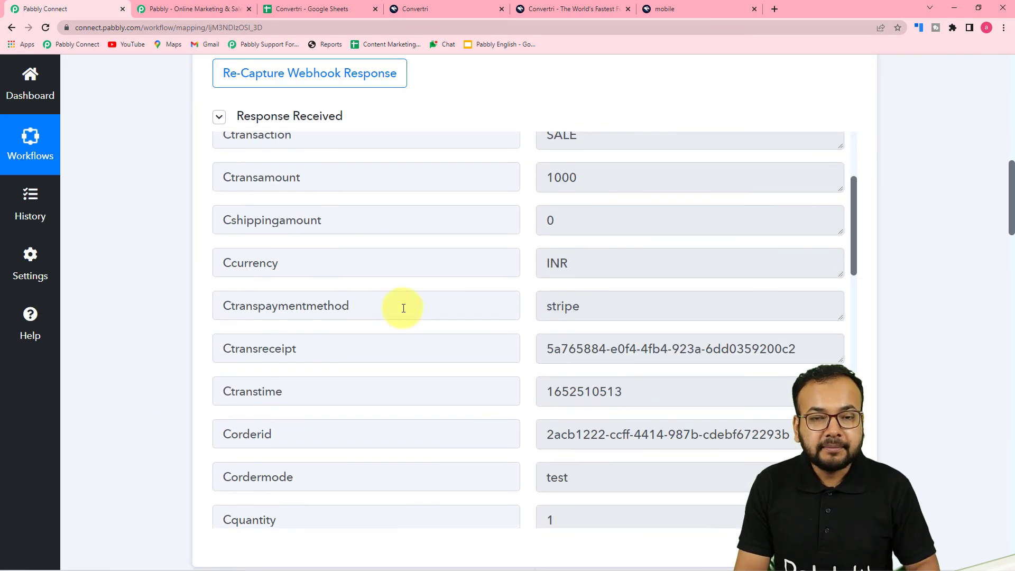
pyautogui.scroll(-2, 394, 316)
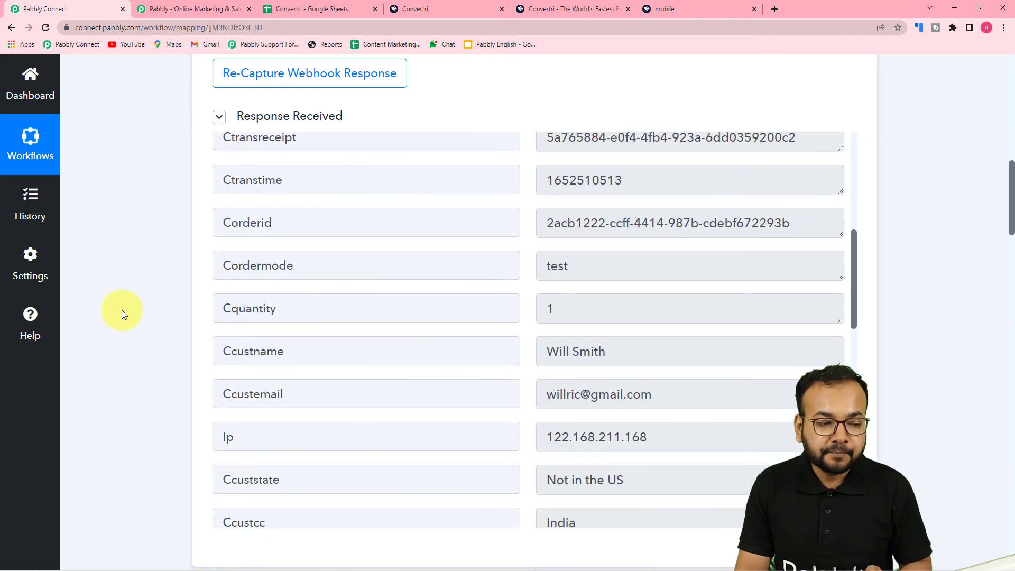
pyautogui.scroll(-10, 96, 306)
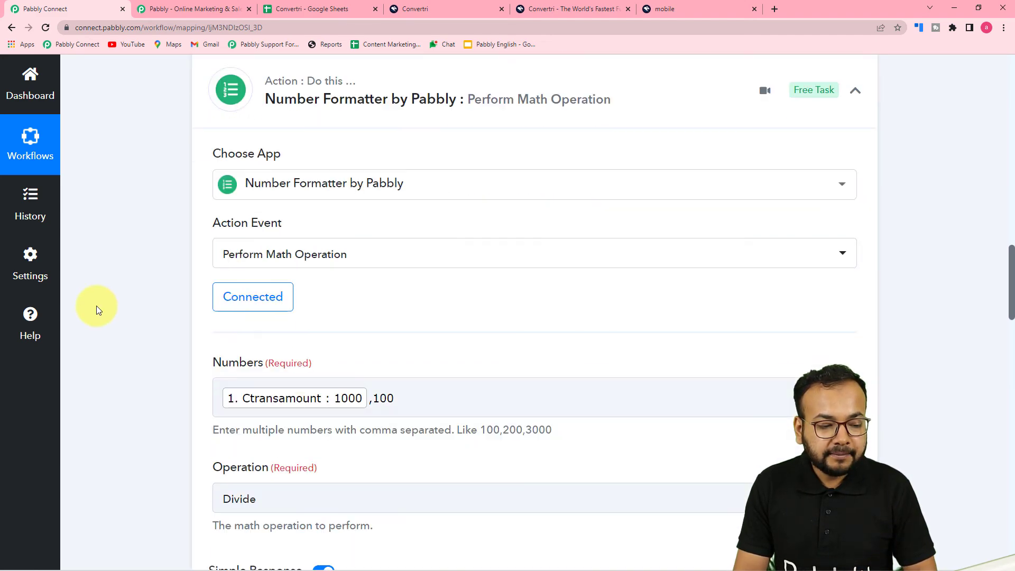
pyautogui.scroll(-12, 96, 305)
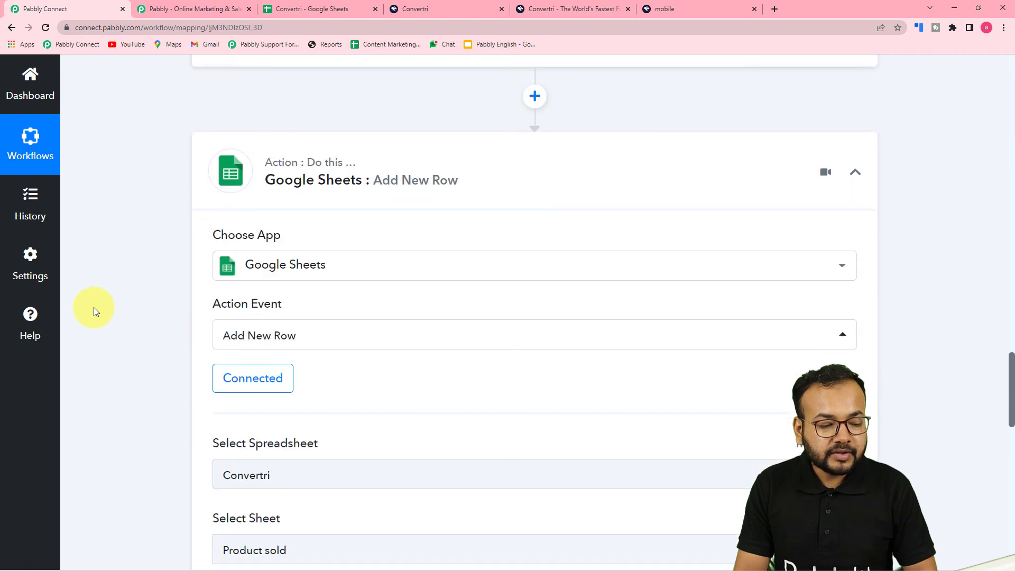
pyautogui.scroll(-6, 95, 311)
# Step: Map the Convertri New Purchase Corderid value into the Order Id field
pyautogui.click(369, 256)
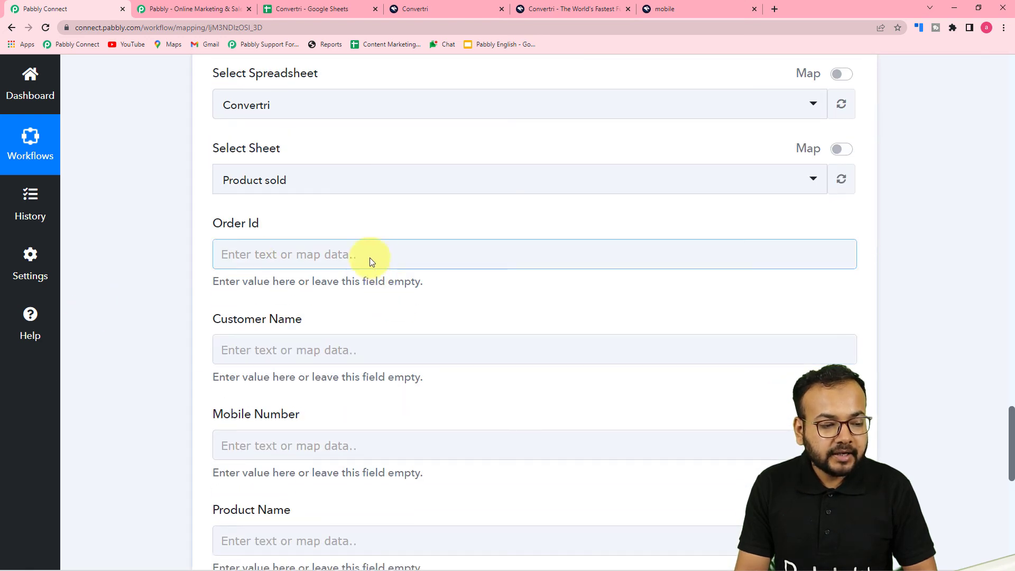
pyautogui.click(310, 259)
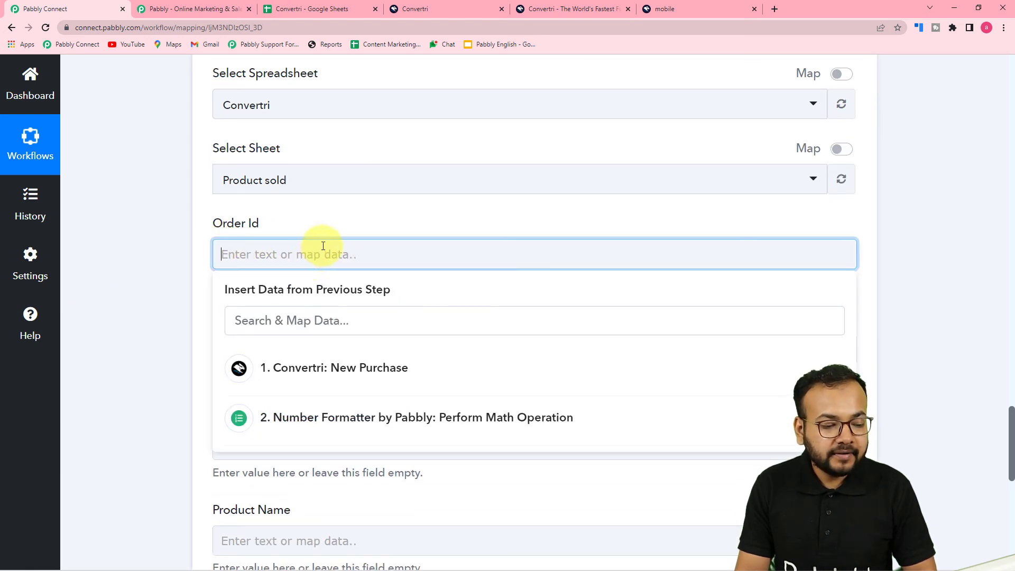
pyautogui.scroll(-2, 320, 250)
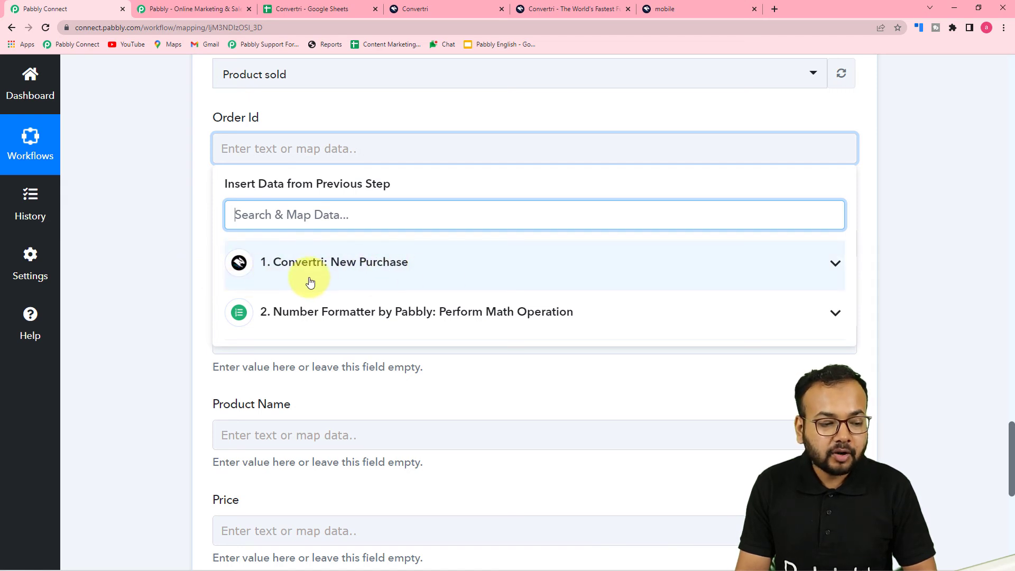
pyautogui.click(353, 280)
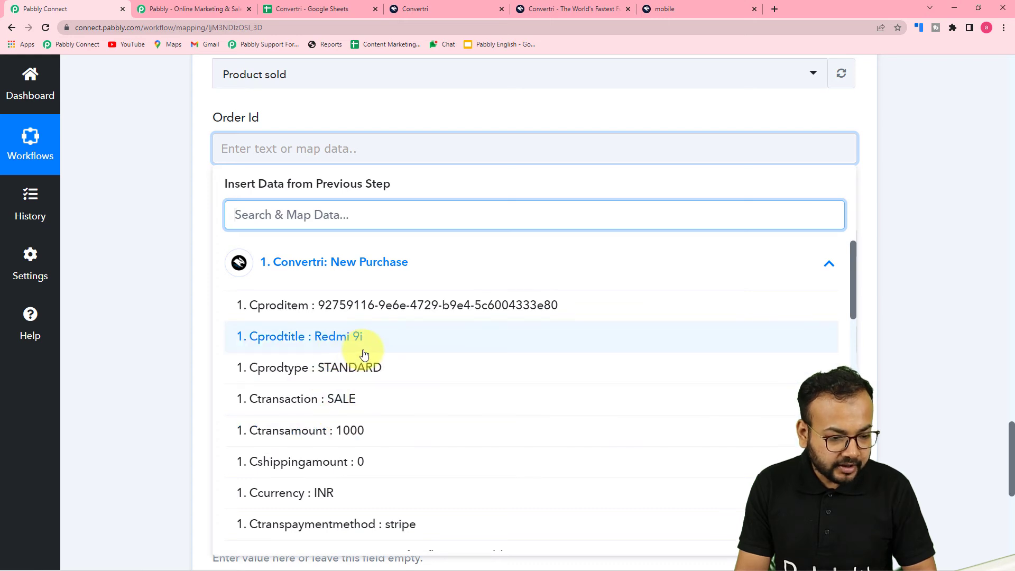
pyautogui.scroll(-3, 317, 352)
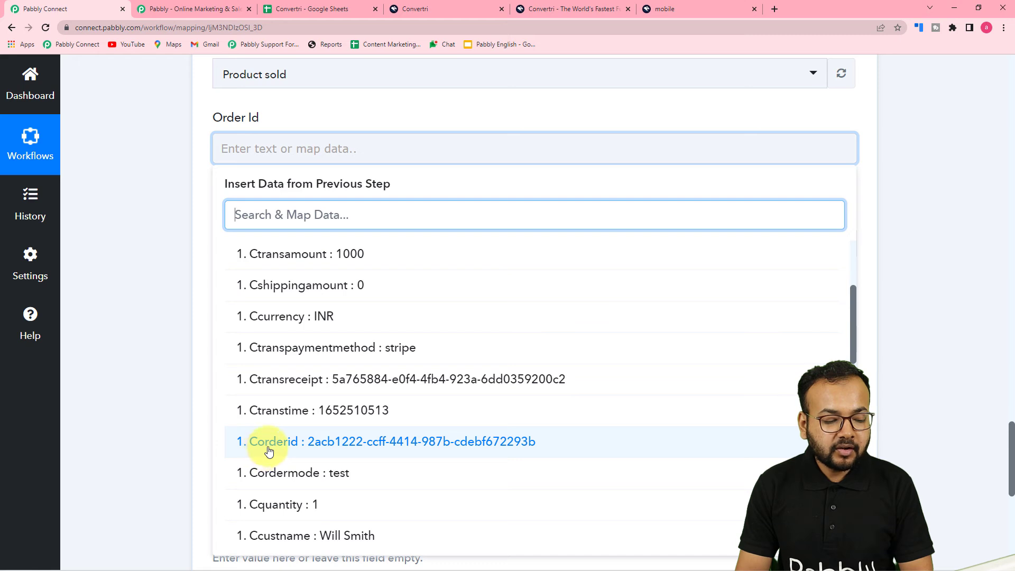
pyautogui.click(376, 449)
pyautogui.click(187, 331)
pyautogui.scroll(-3, 225, 299)
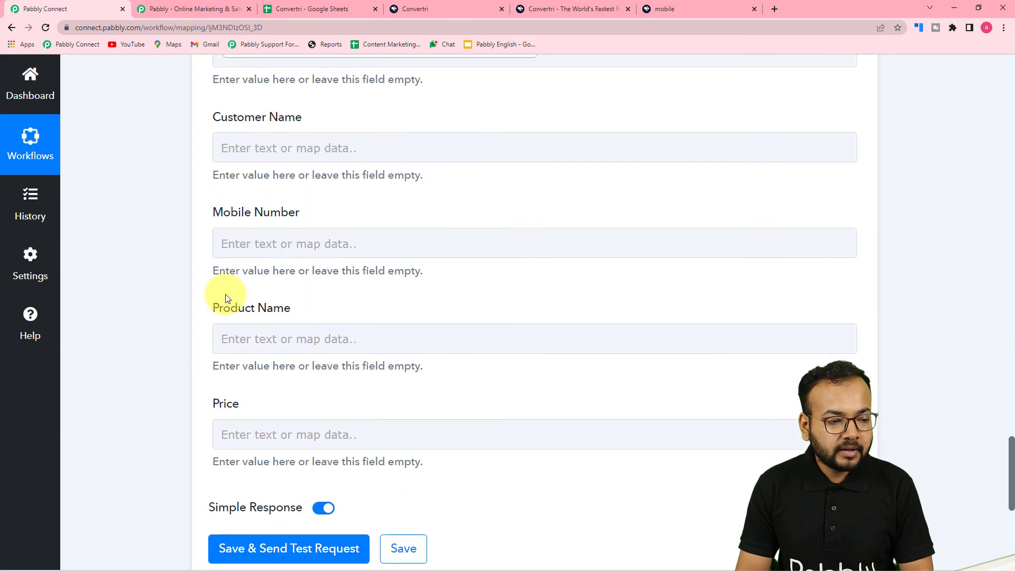
# Step: Map Convertri's Ccustname into the Customer Name field
pyautogui.click(357, 144)
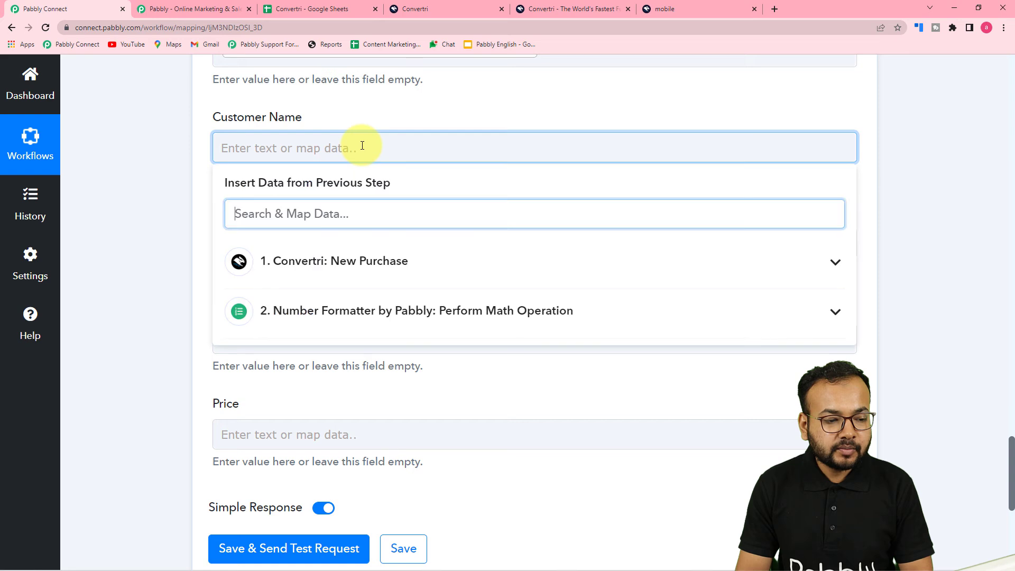
pyautogui.click(342, 274)
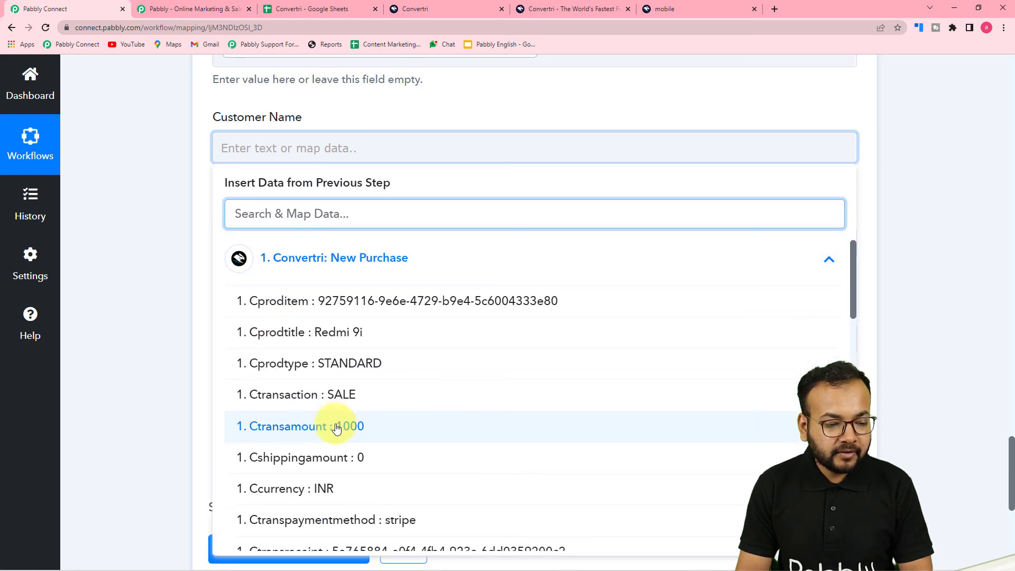
pyautogui.scroll(-3, 336, 428)
pyautogui.scroll(-2, 335, 426)
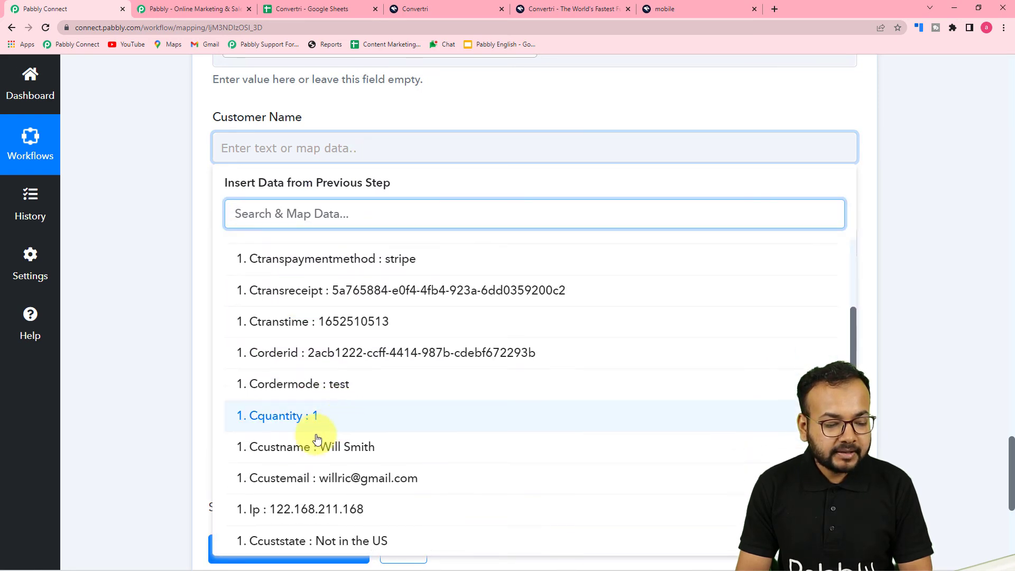
pyautogui.click(356, 451)
# Step: Map Convertri's Ccustphone into the Mobile Number field
pyautogui.click(199, 312)
pyautogui.click(351, 244)
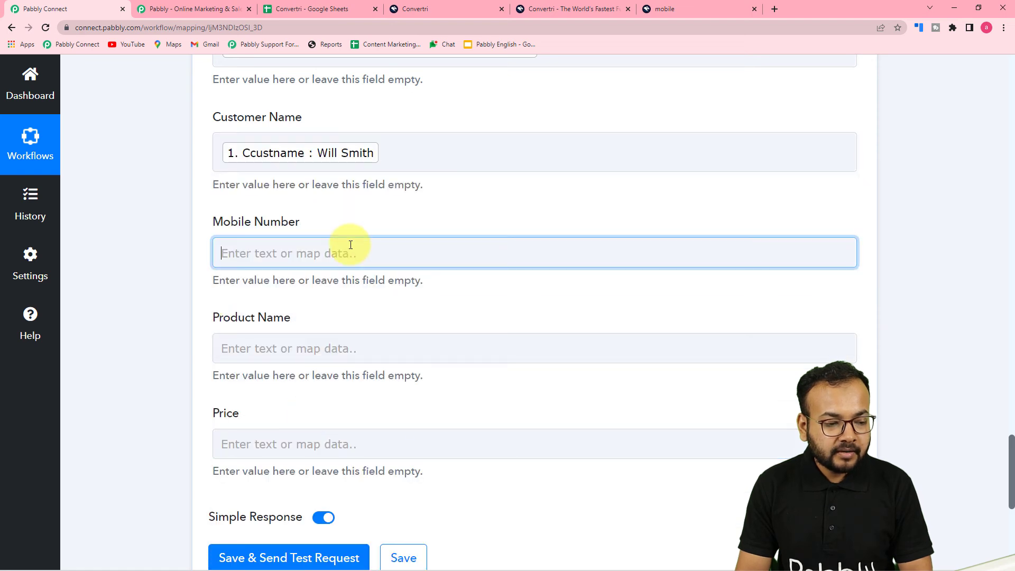
pyautogui.scroll(-3, 351, 233)
pyautogui.click(355, 210)
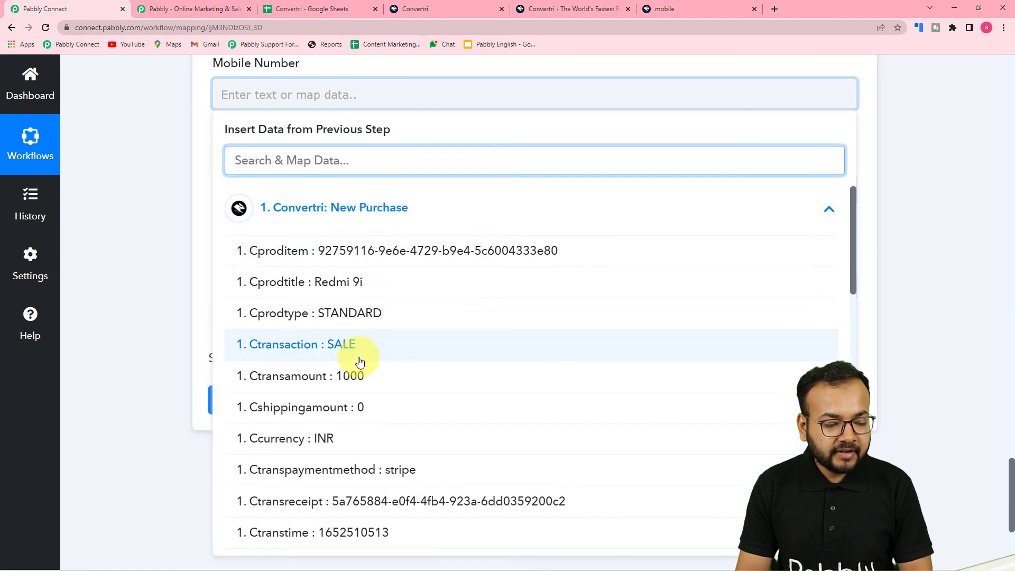
pyautogui.scroll(-3, 344, 354)
pyautogui.scroll(-3, 280, 402)
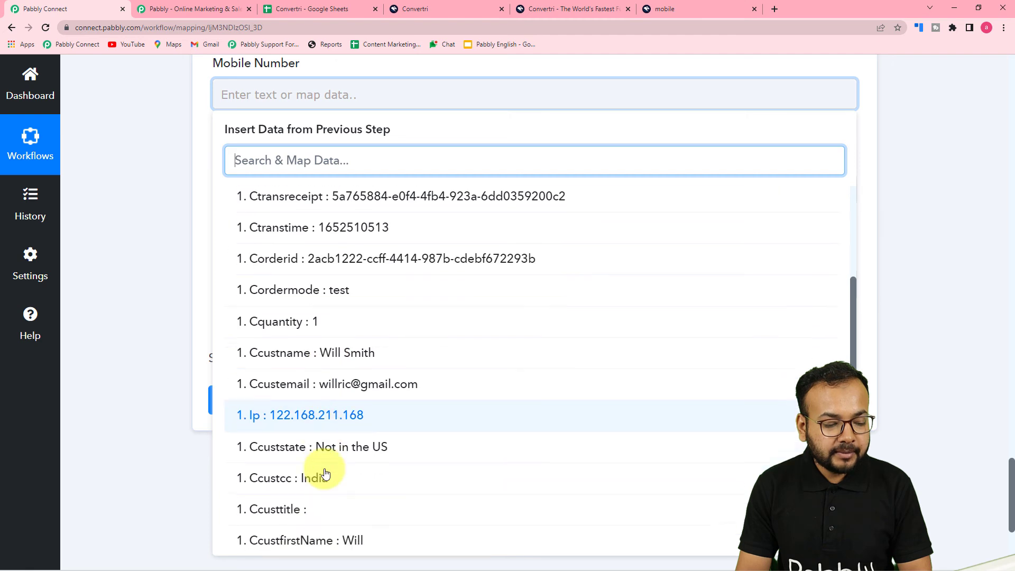
pyautogui.scroll(-3, 325, 472)
pyautogui.click(328, 469)
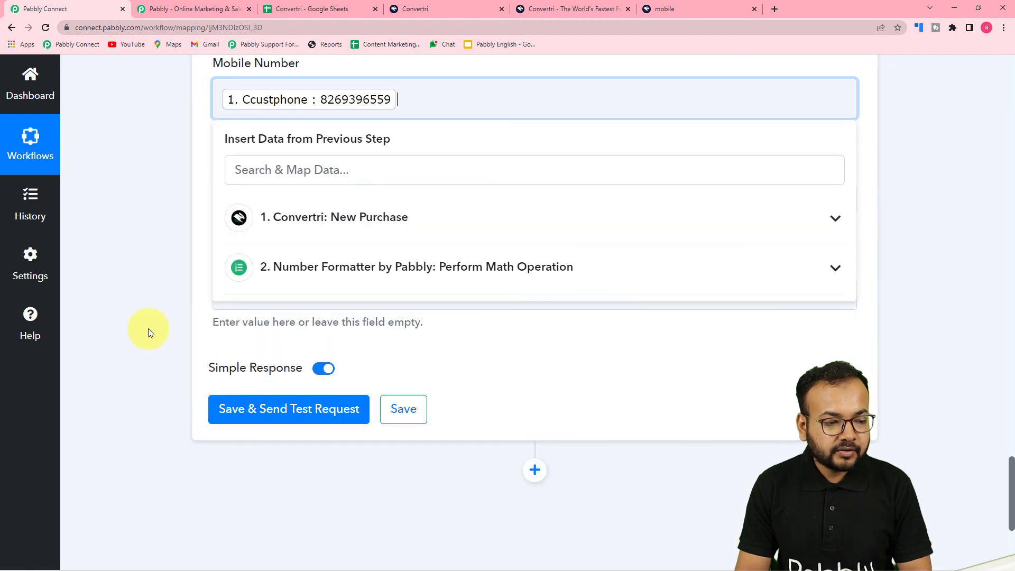
pyautogui.click(148, 332)
# Step: Map Convertri's Cprodtitle (Redmi 9i) into the Product Name field
pyautogui.scroll(-2, 148, 332)
pyautogui.click(317, 94)
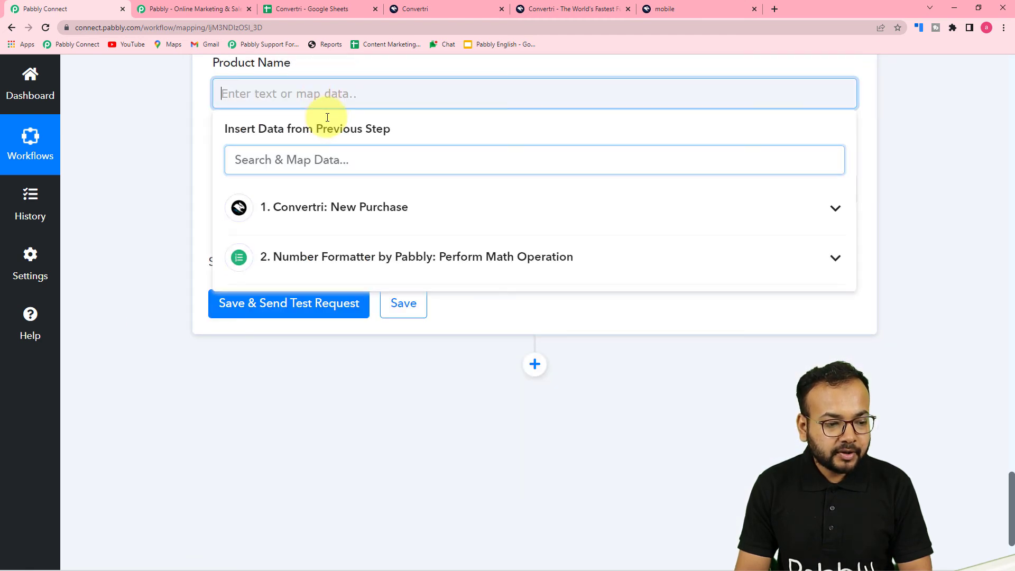
pyautogui.click(334, 207)
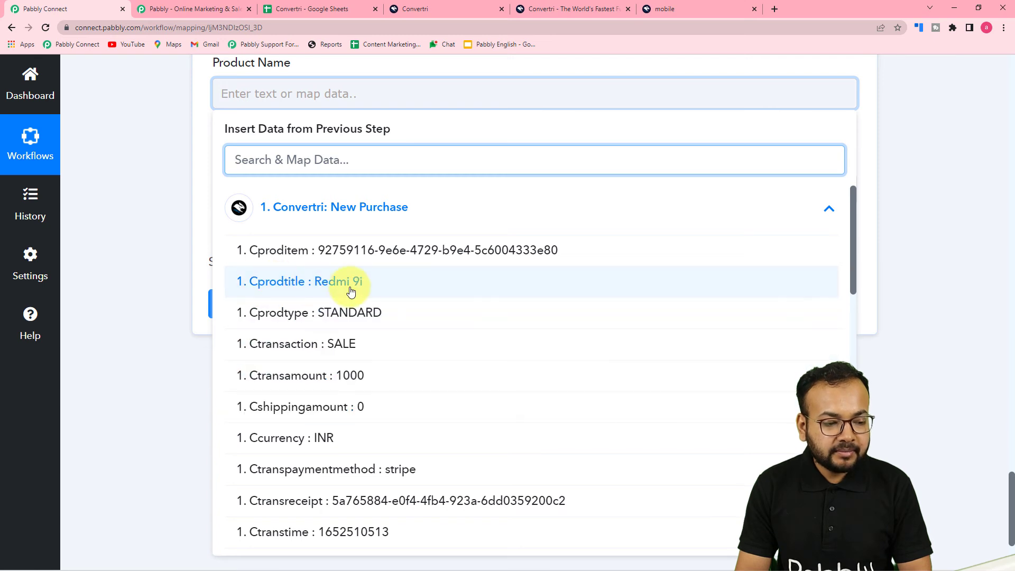
pyautogui.click(318, 290)
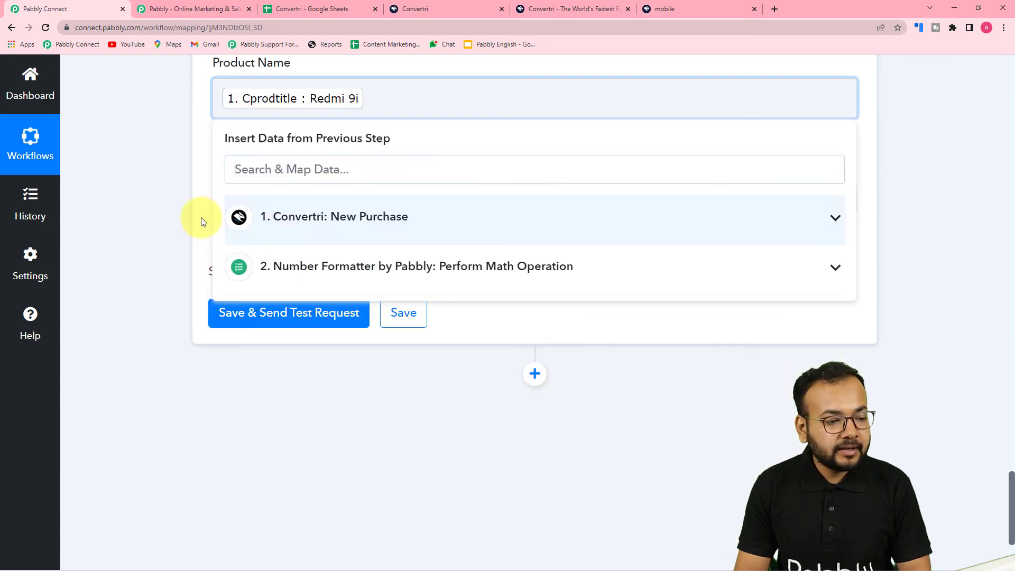
pyautogui.click(178, 201)
# Step: Map the Number Formatter's Result (10) into the Price field
pyautogui.click(324, 189)
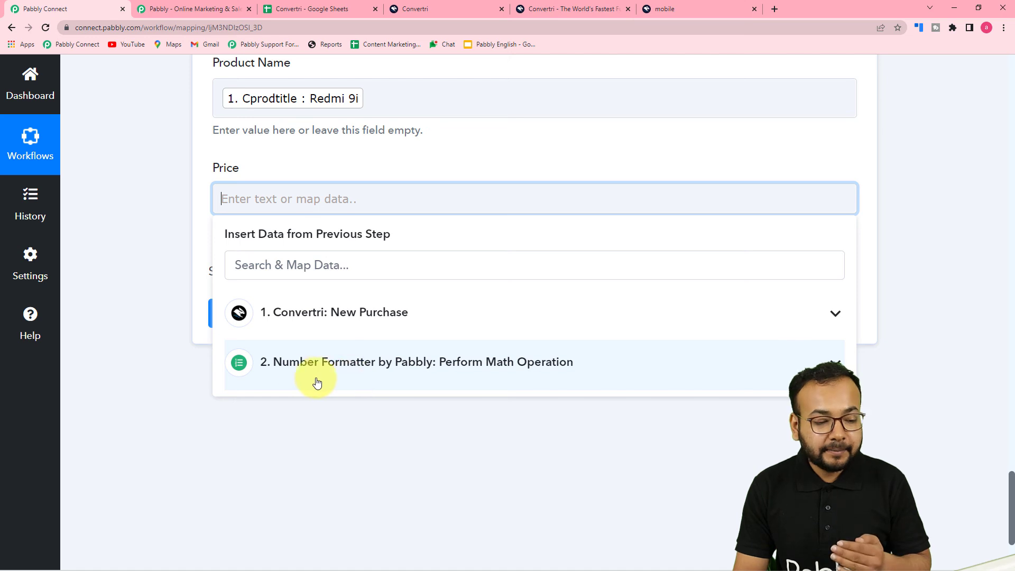
pyautogui.click(452, 373)
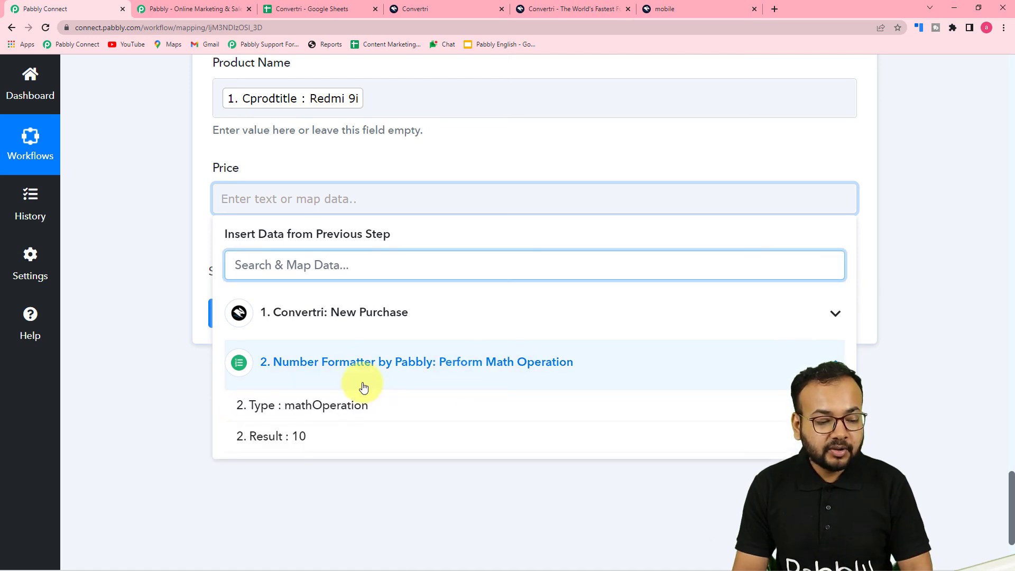
pyautogui.click(288, 444)
pyautogui.click(167, 261)
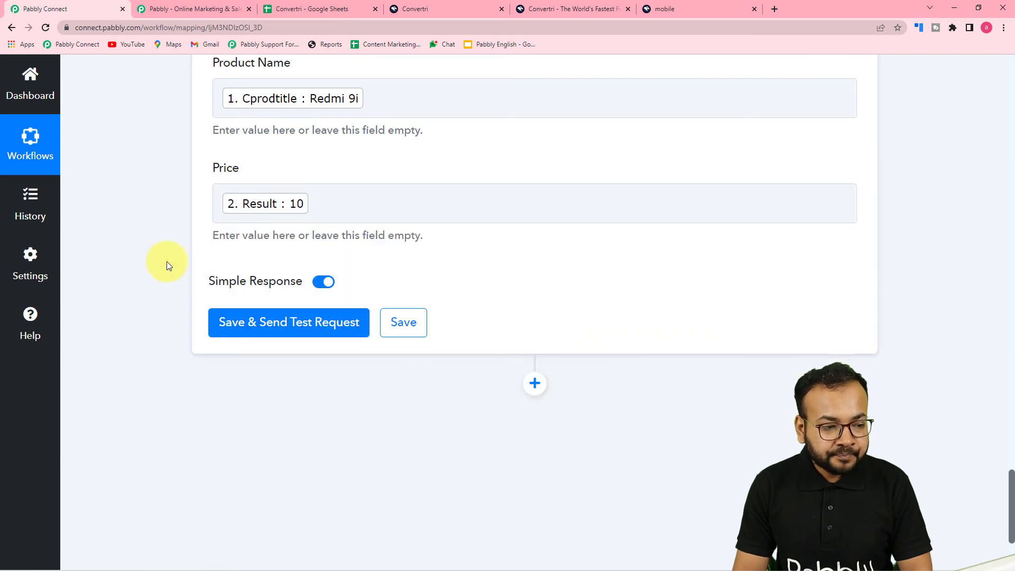
pyautogui.scroll(4, 166, 261)
pyautogui.scroll(6, 166, 261)
pyautogui.scroll(-6, 166, 261)
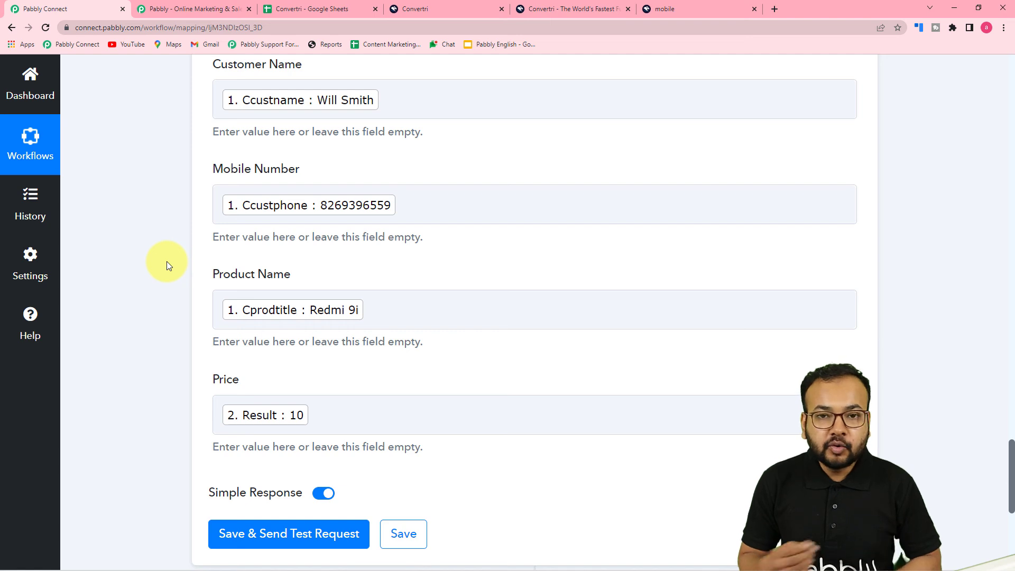
pyautogui.click(280, 7)
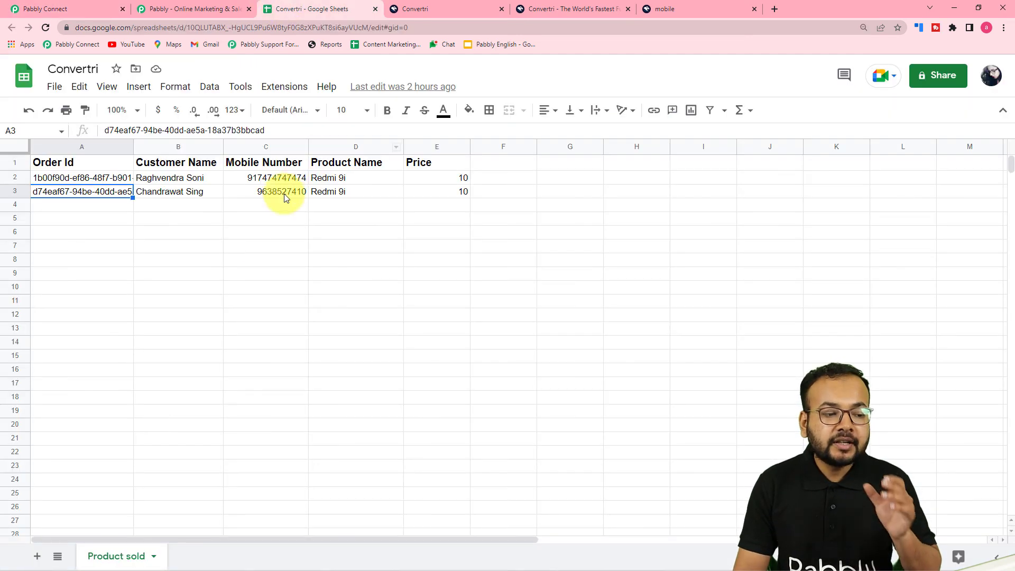
pyautogui.click(76, 10)
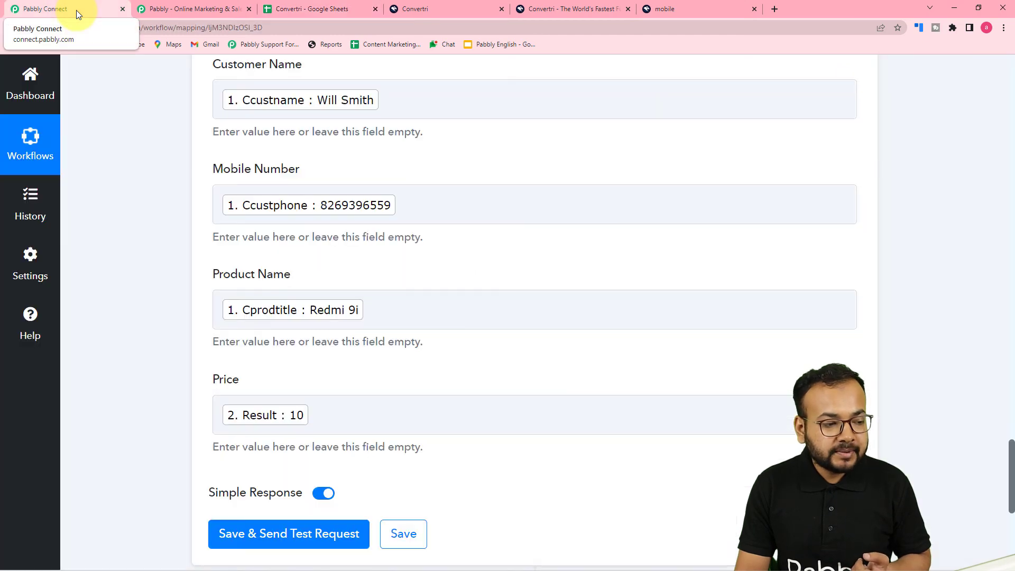
pyautogui.scroll(-4, 84, 300)
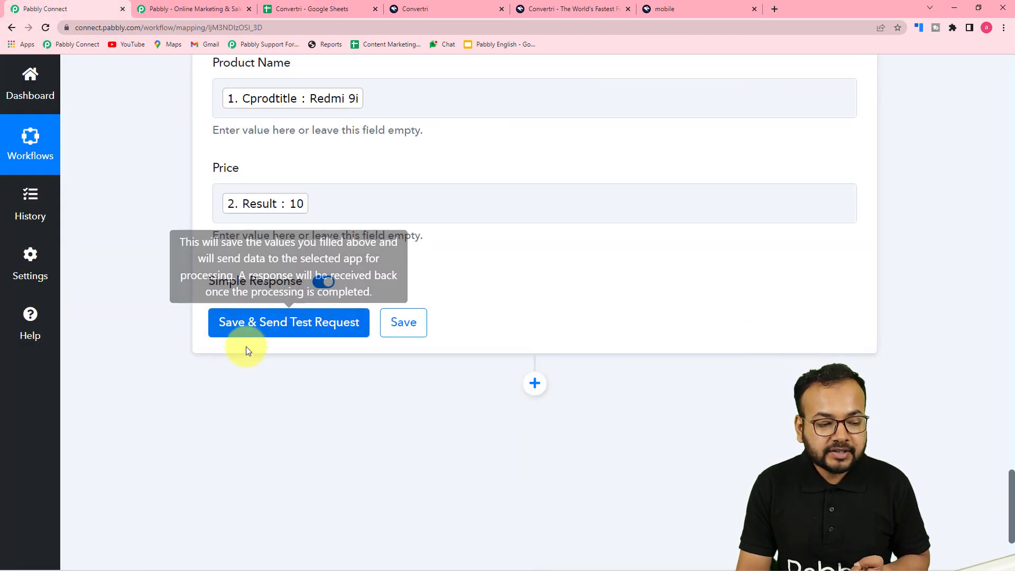
# Step: Save the Google Sheets step, send a test, and review the A4:E4 update response
pyautogui.click(280, 330)
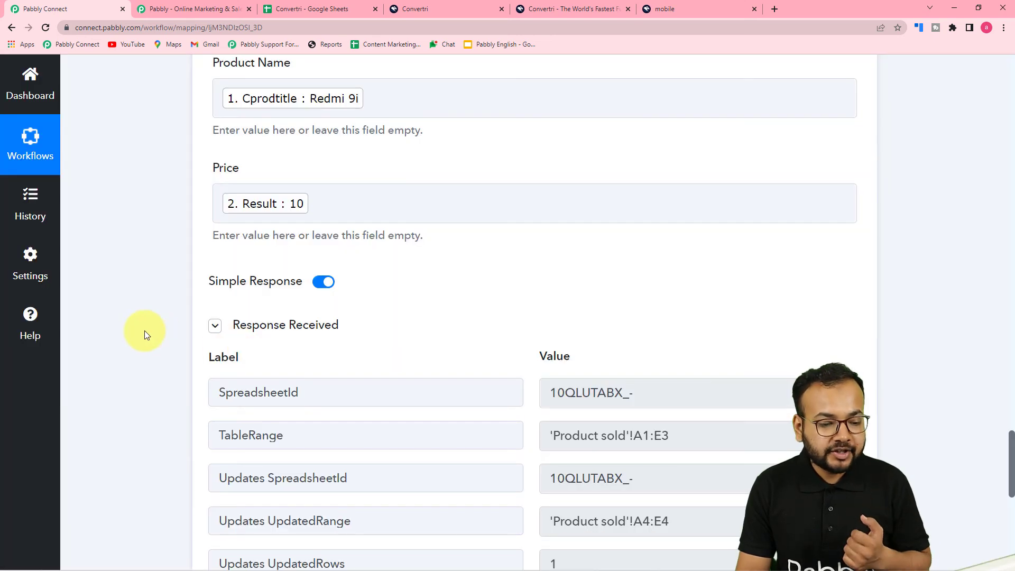
pyautogui.scroll(-2, 308, 414)
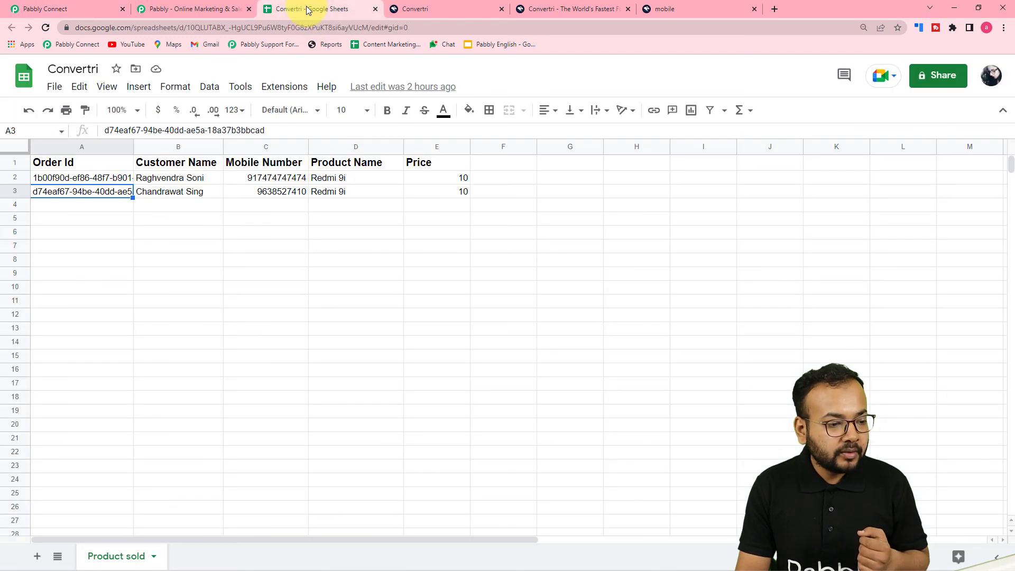
# Step: View the Product sold sheet at 125% zoom to confirm row 4 holds Redmi 9i at 10
pyautogui.click(306, 9)
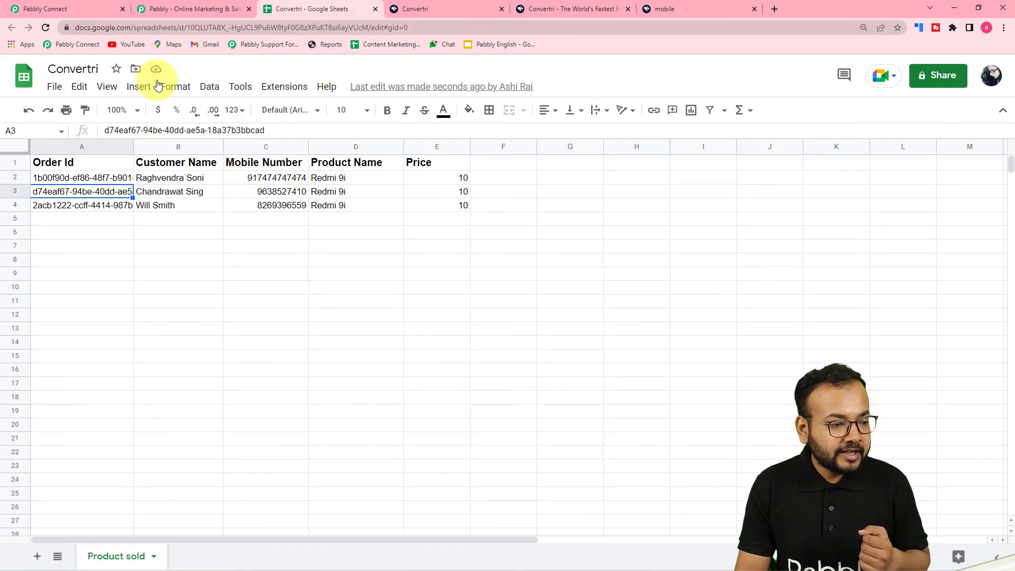
pyautogui.click(135, 109)
pyautogui.click(125, 216)
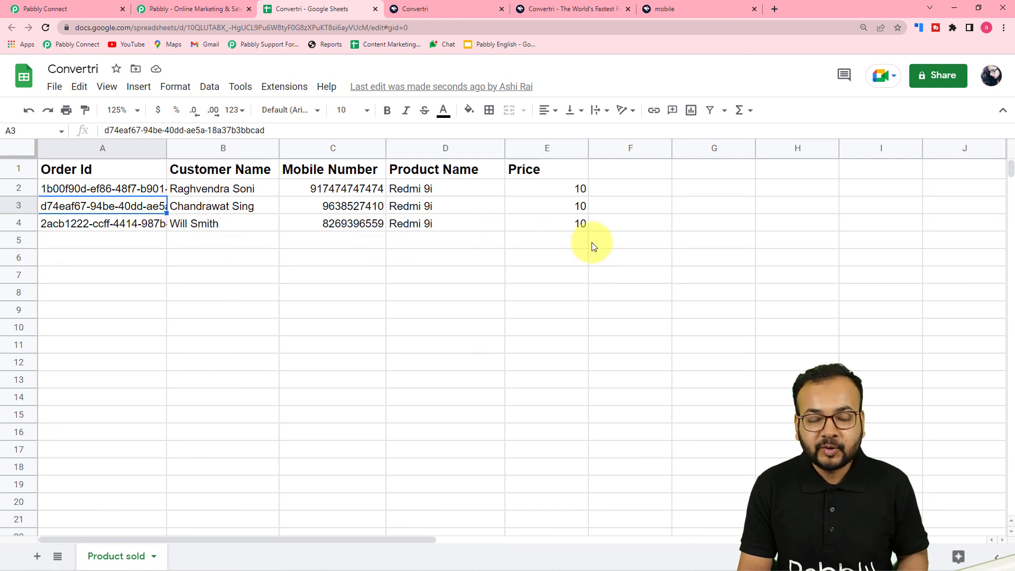
pyautogui.click(75, 8)
# Step: Scroll through the trigger, Number Formatter and Google Sheets steps down to the Response Received table
pyautogui.scroll(-4, 157, 258)
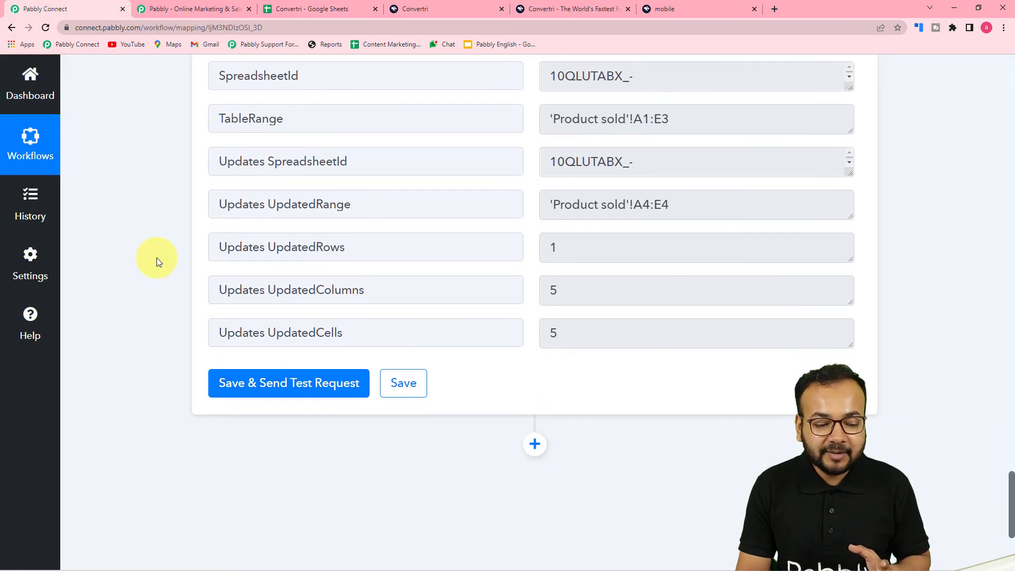
pyautogui.scroll(9, 157, 258)
pyautogui.scroll(6, 156, 257)
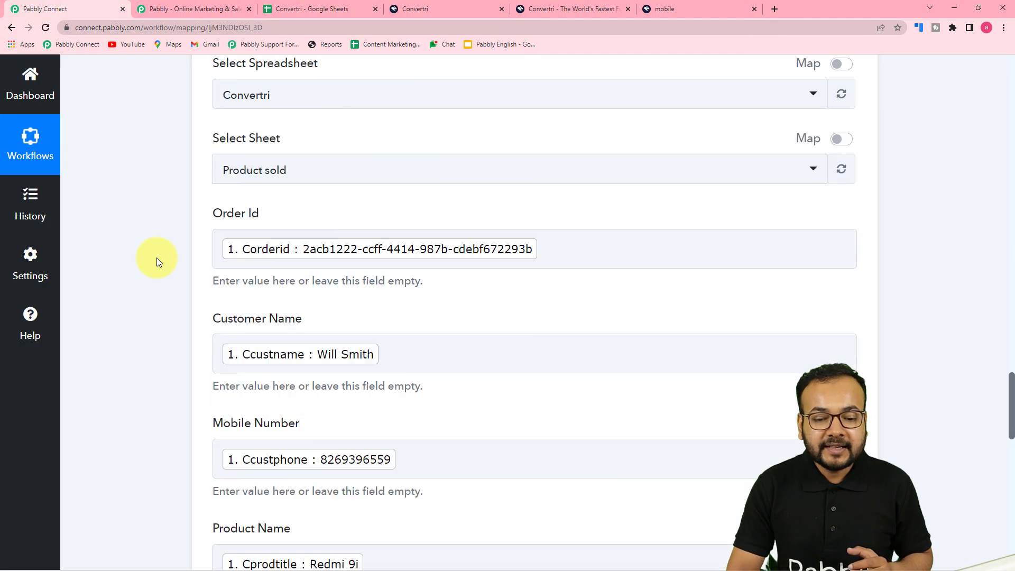
pyautogui.scroll(-15, 1012, 134)
pyautogui.scroll(20, 1012, 134)
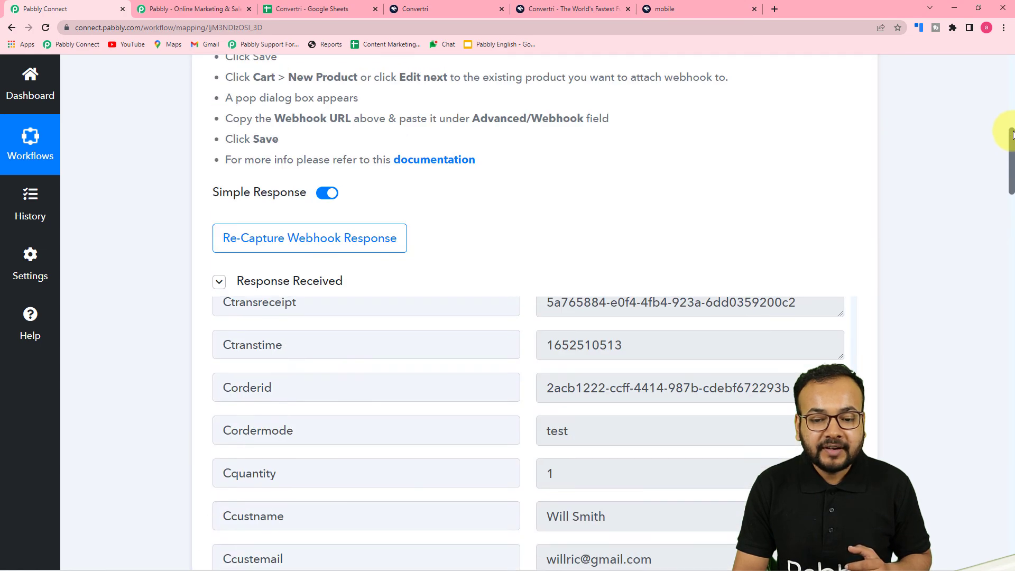
pyautogui.scroll(8, 1010, 146)
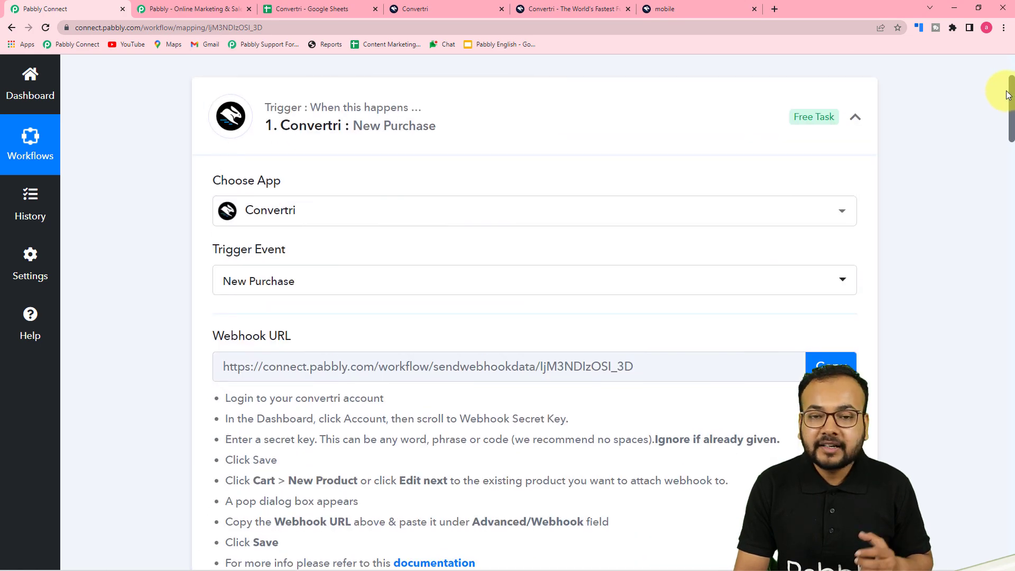
pyautogui.moveTo(1012, 98); pyautogui.dragTo(1012, 181)
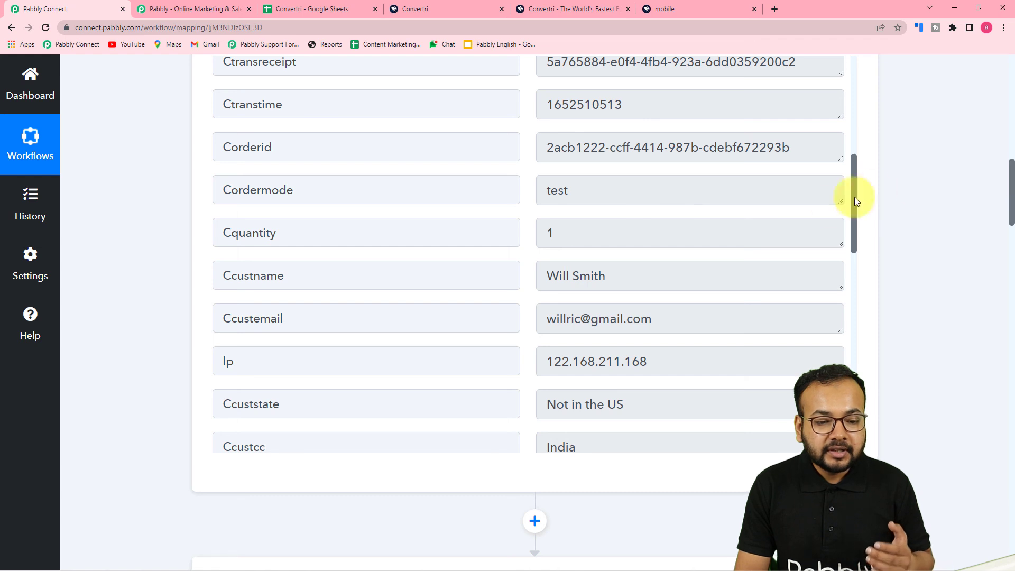
pyautogui.moveTo(853, 185); pyautogui.dragTo(854, 154)
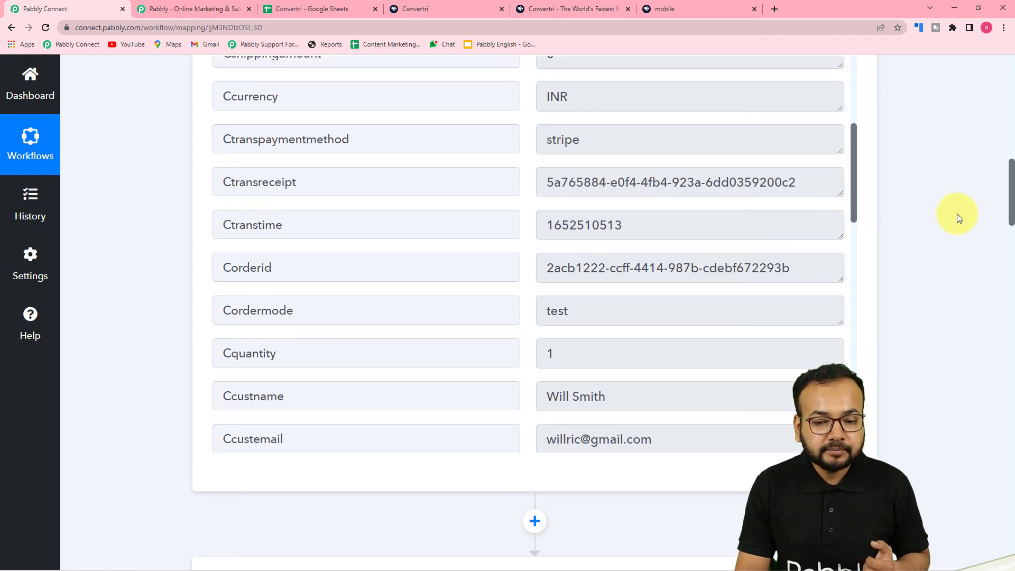
pyautogui.moveTo(1008, 194); pyautogui.dragTo(1006, 268)
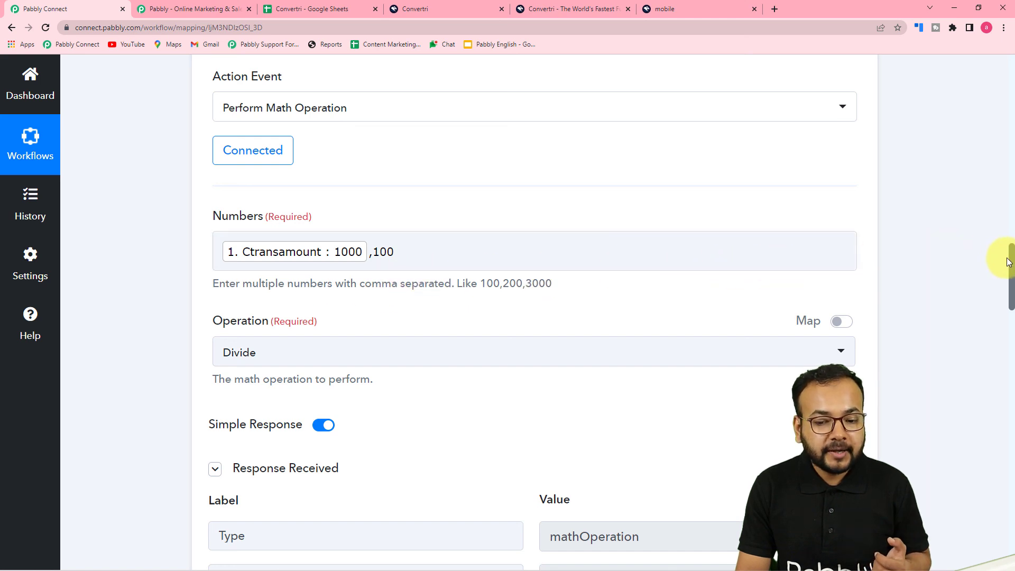
pyautogui.moveTo(1012, 258); pyautogui.dragTo(999, 349)
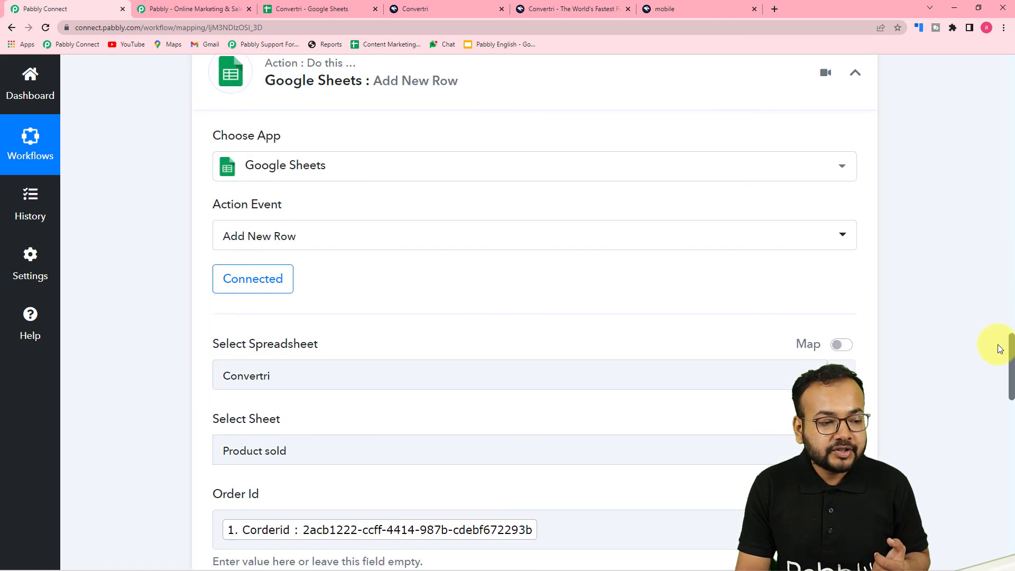
pyautogui.scroll(-5, 148, 200)
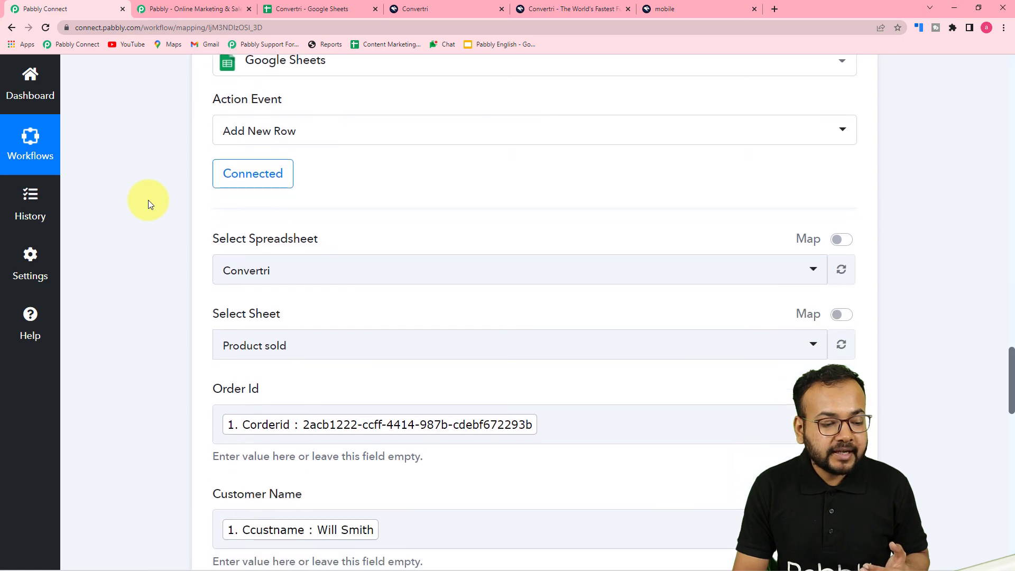
pyautogui.scroll(-6, 148, 200)
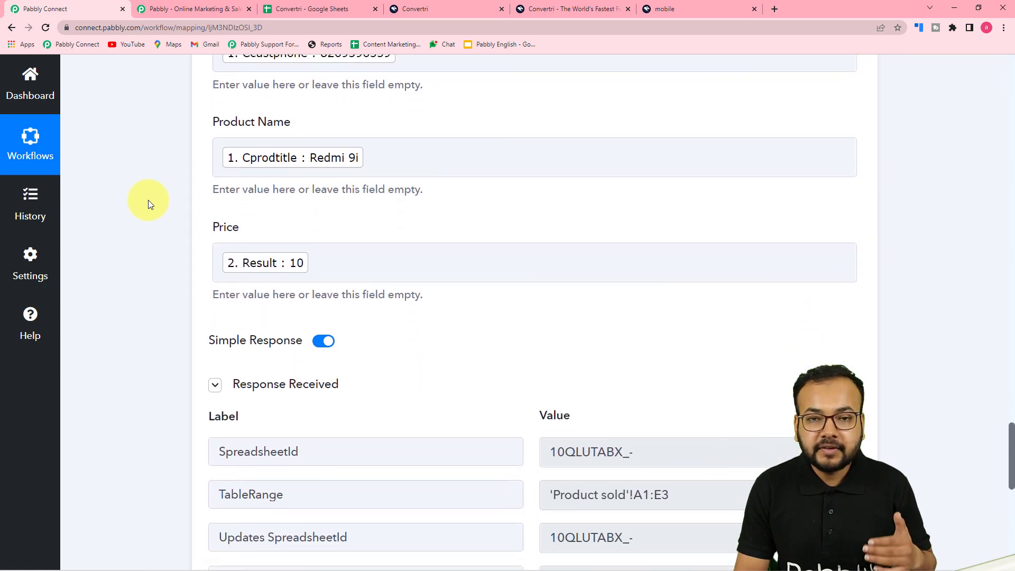
pyautogui.scroll(-2, 140, 246)
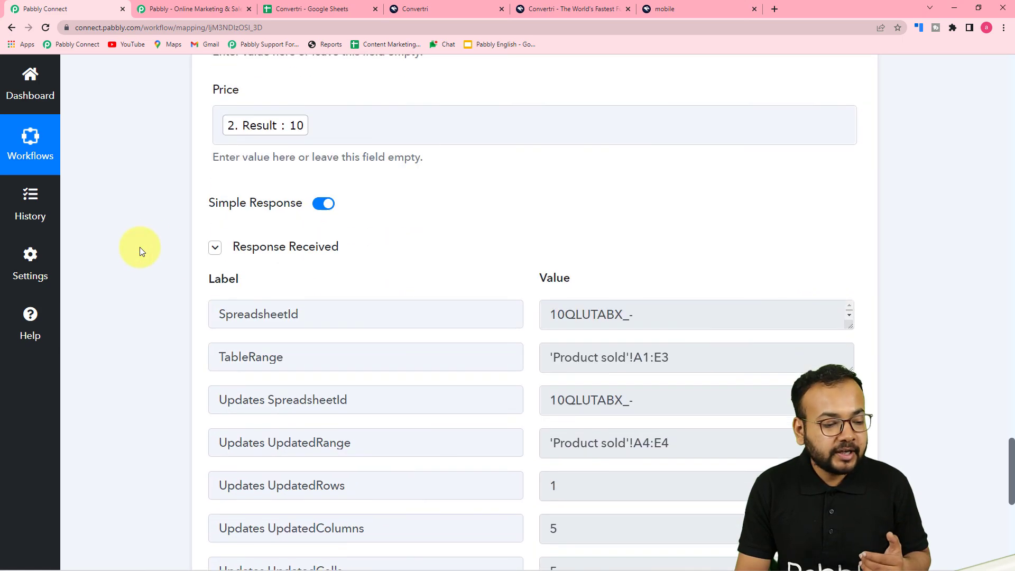
pyautogui.scroll(-1, 139, 246)
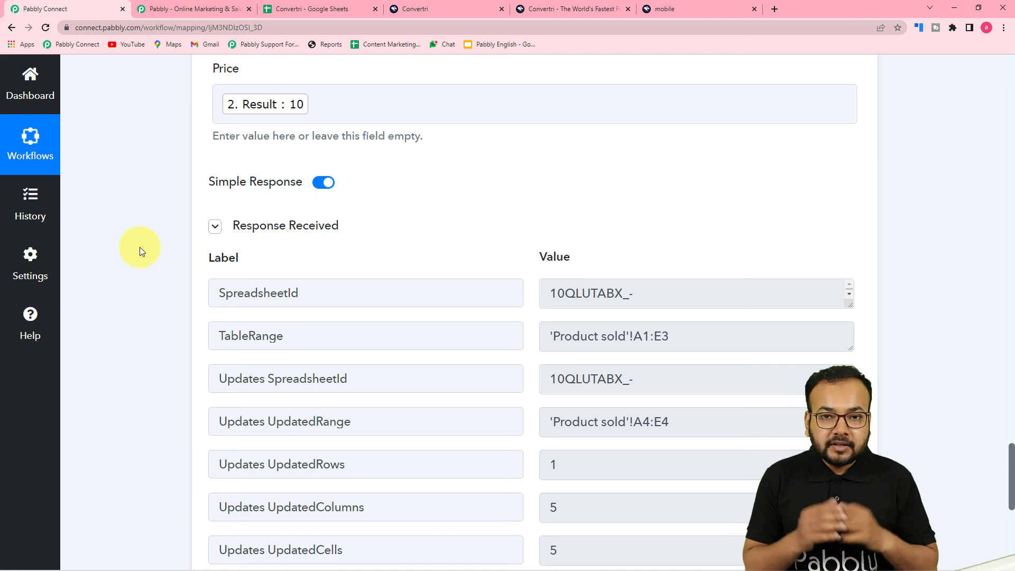